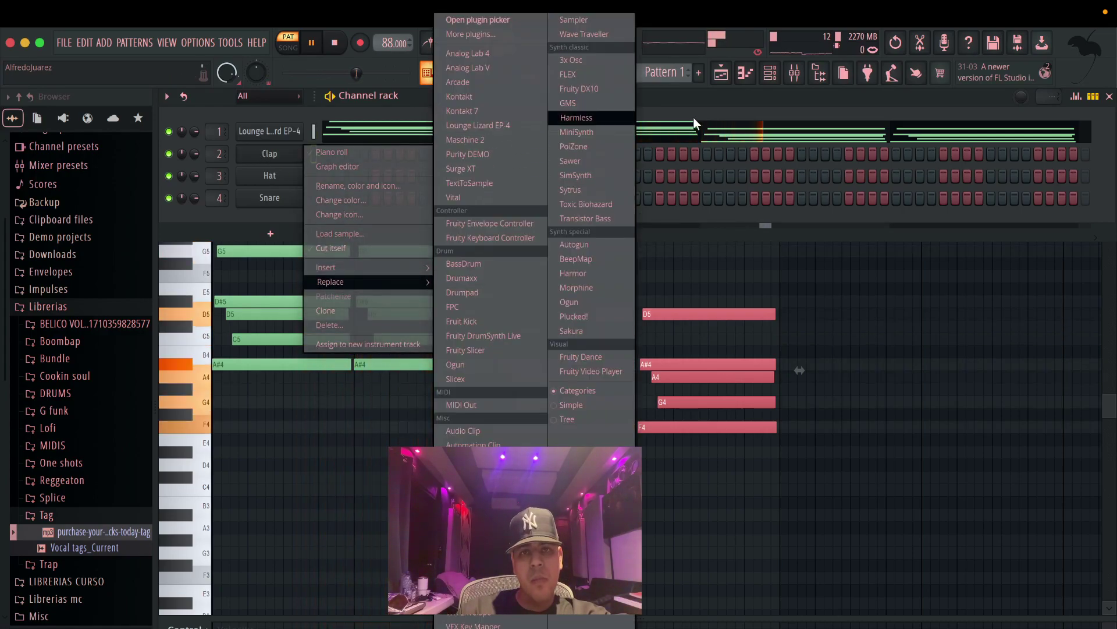
Load RC-20 Retro Color into the first effect slot of mixer track Insert 1.
left_click(795, 85)
left_click(796, 81)
left_click(264, 362)
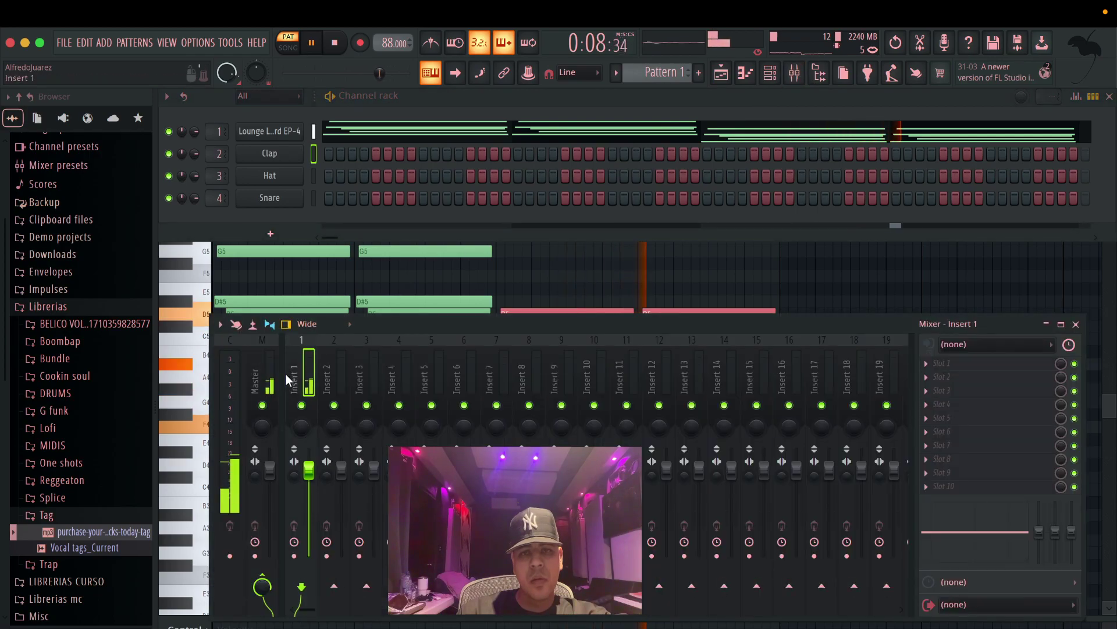
left_click(304, 376)
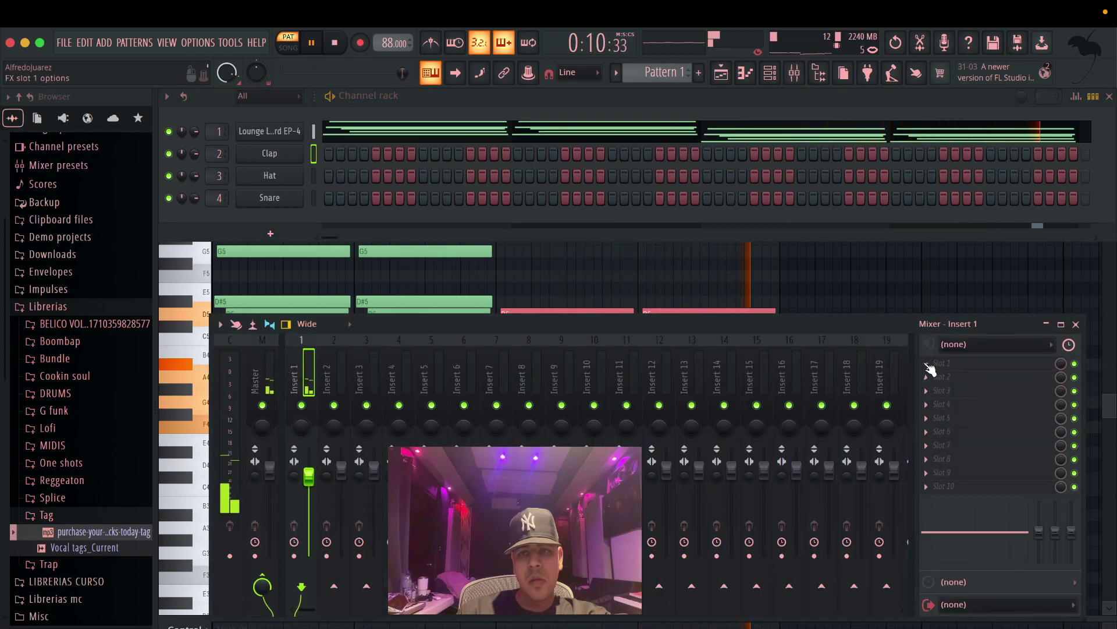
left_click(932, 364)
left_click(612, 319)
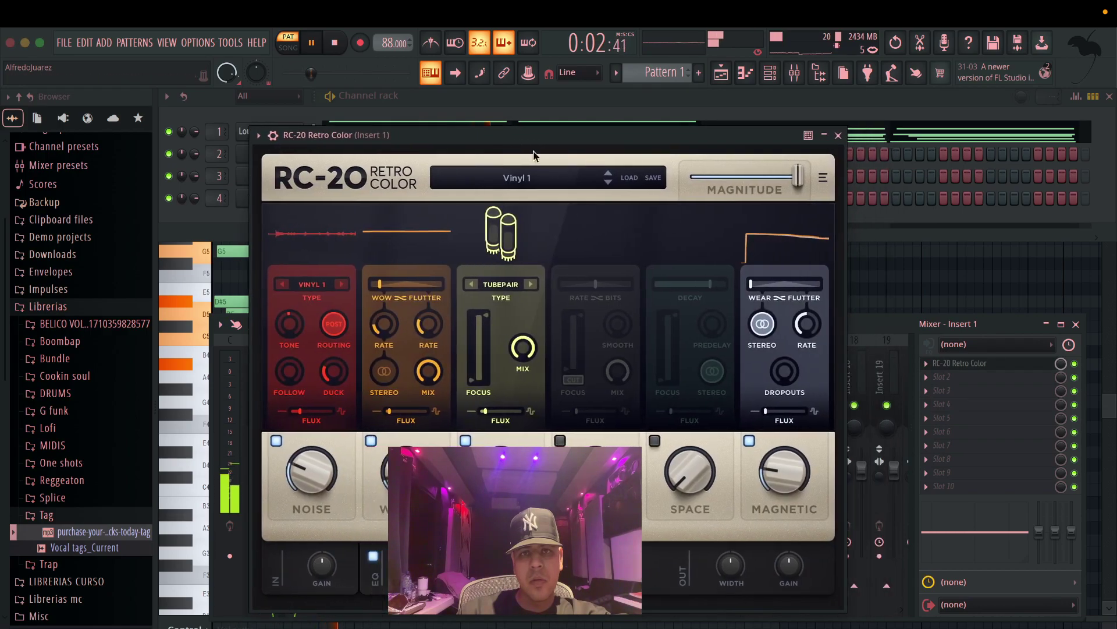
Load the Vinyl 1 preset in RC-20 Retro Color and switch off its Noise module.
left_click(526, 182)
left_click(522, 179)
left_click(522, 180)
scroll(425, 338, "down", 1)
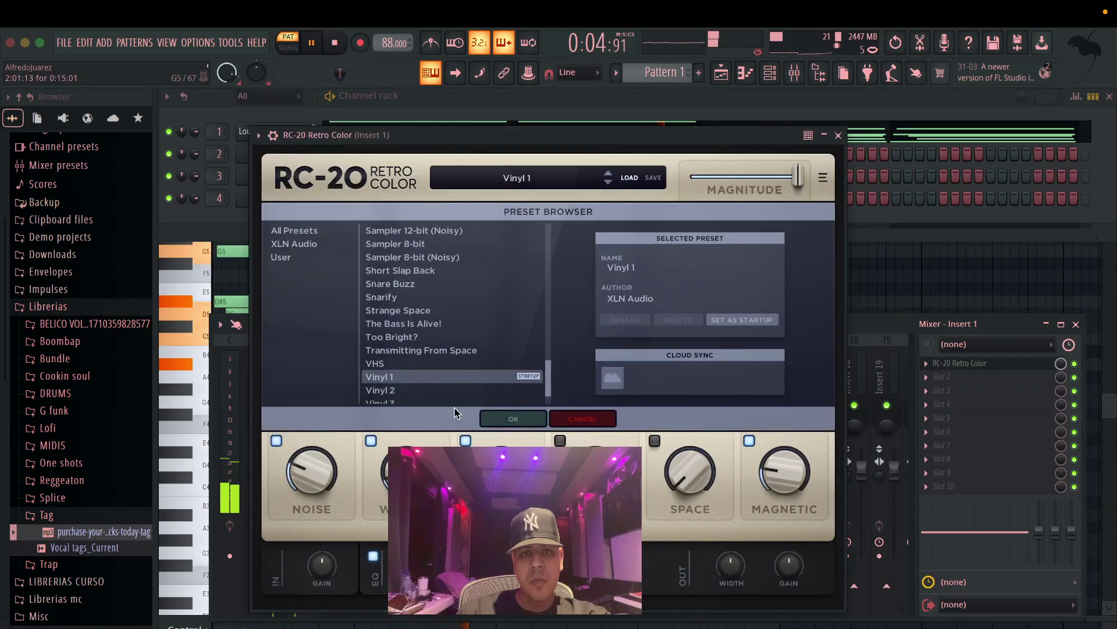
left_click(491, 420)
left_click(276, 441)
left_click(391, 375)
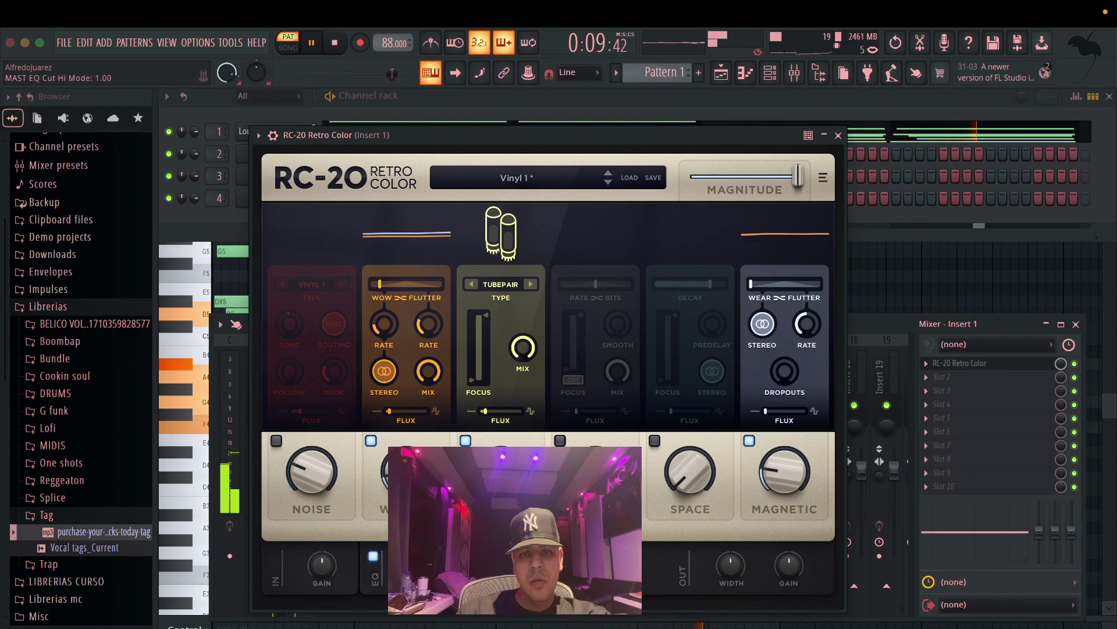
left_click(838, 136)
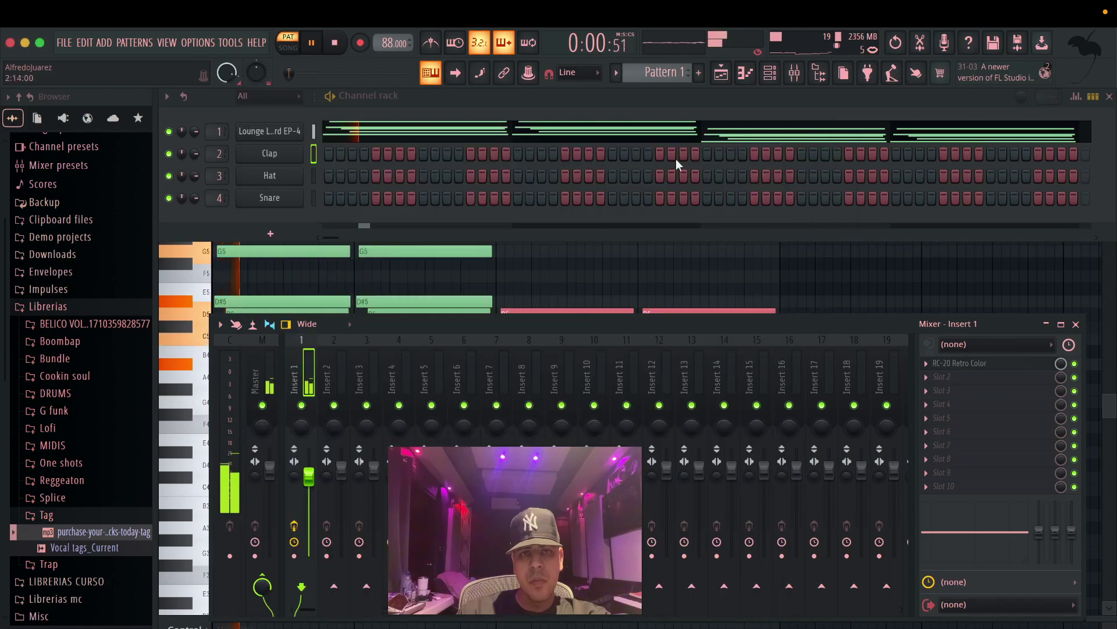
Replace the Clap channel with the Sawer synth and place its window clear for editing.
right_click(297, 135)
mouse_move(364, 285)
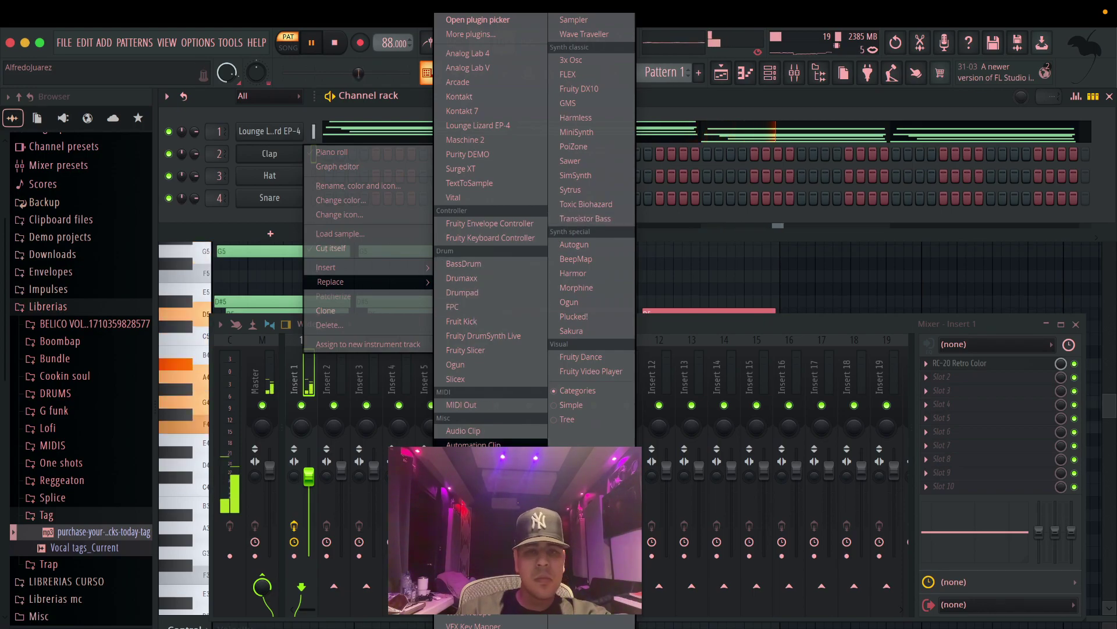
left_click(571, 160)
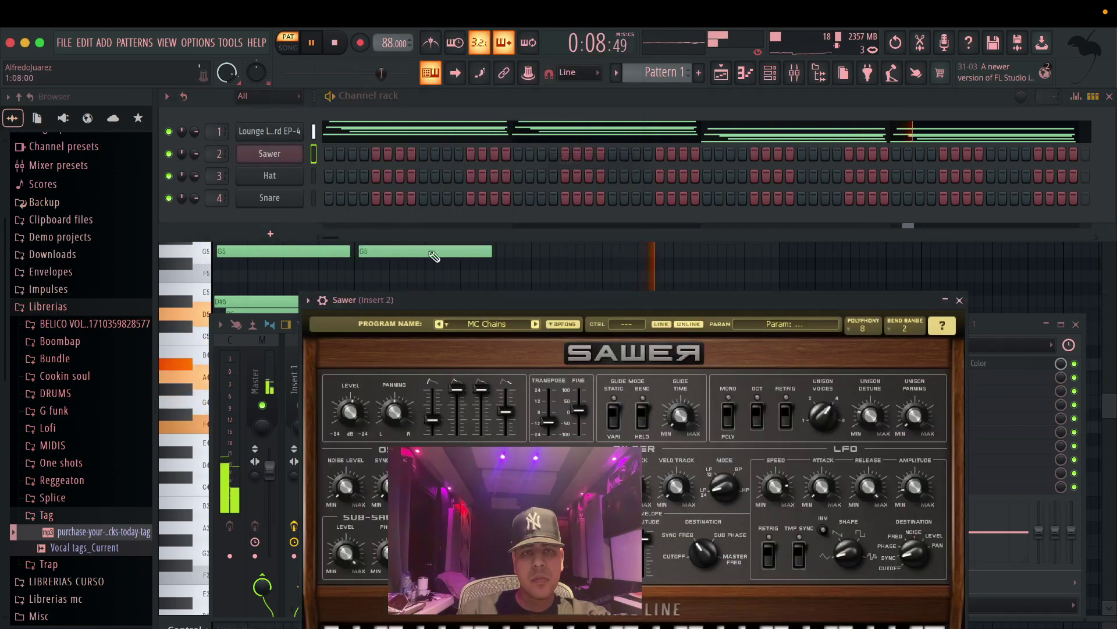
left_click_drag(565, 299, 551, 141)
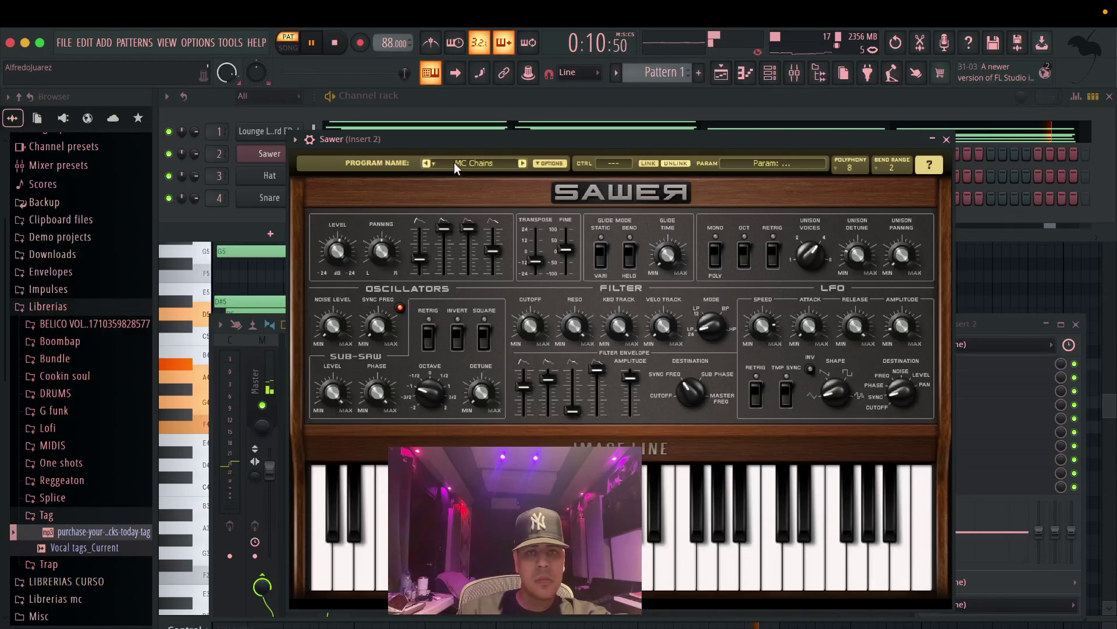
Open Sawer's Bass preset bank and audition the presets from FG 1982 to FG Bottom Feeder.
left_click(431, 163)
left_click(489, 299)
scroll(689, 310, "down", 3)
scroll(689, 311, "up", 3)
left_click(680, 233)
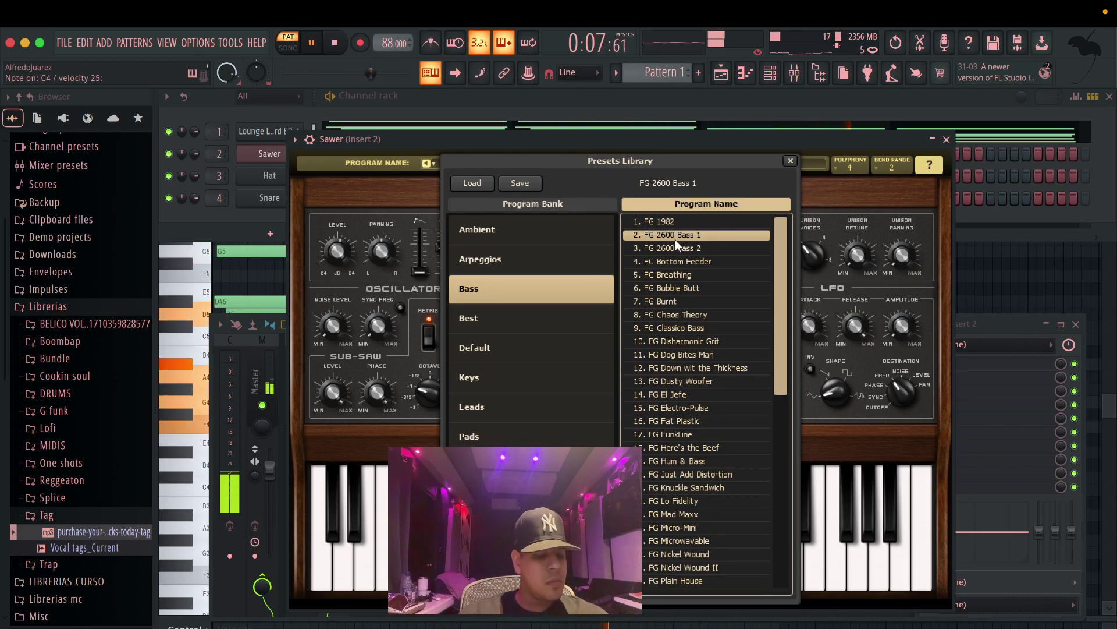
left_click(673, 243)
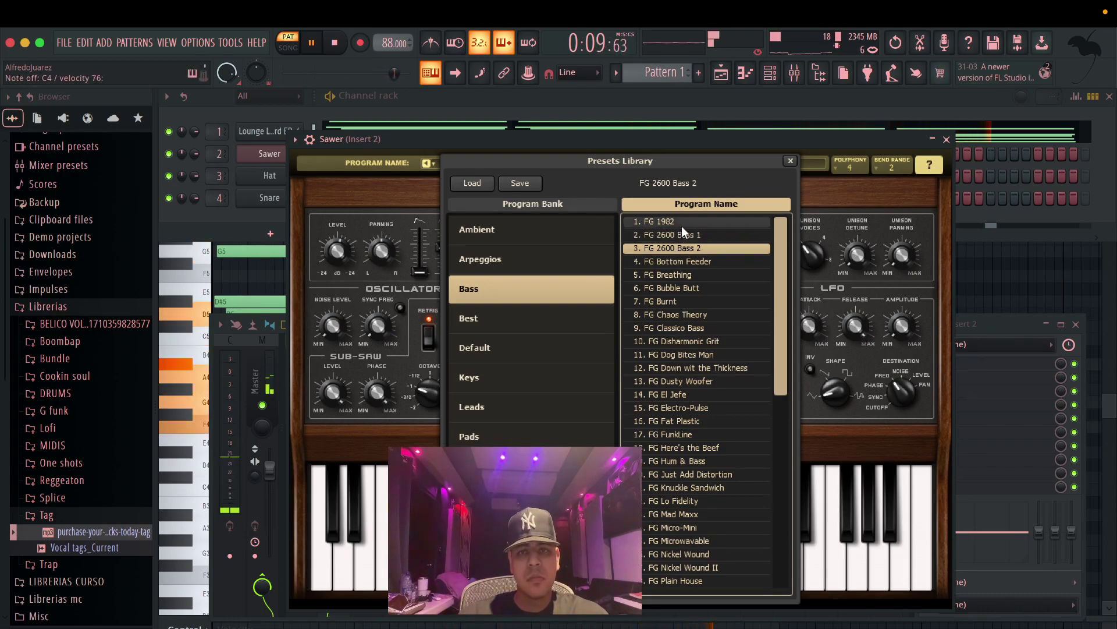
left_click(683, 224)
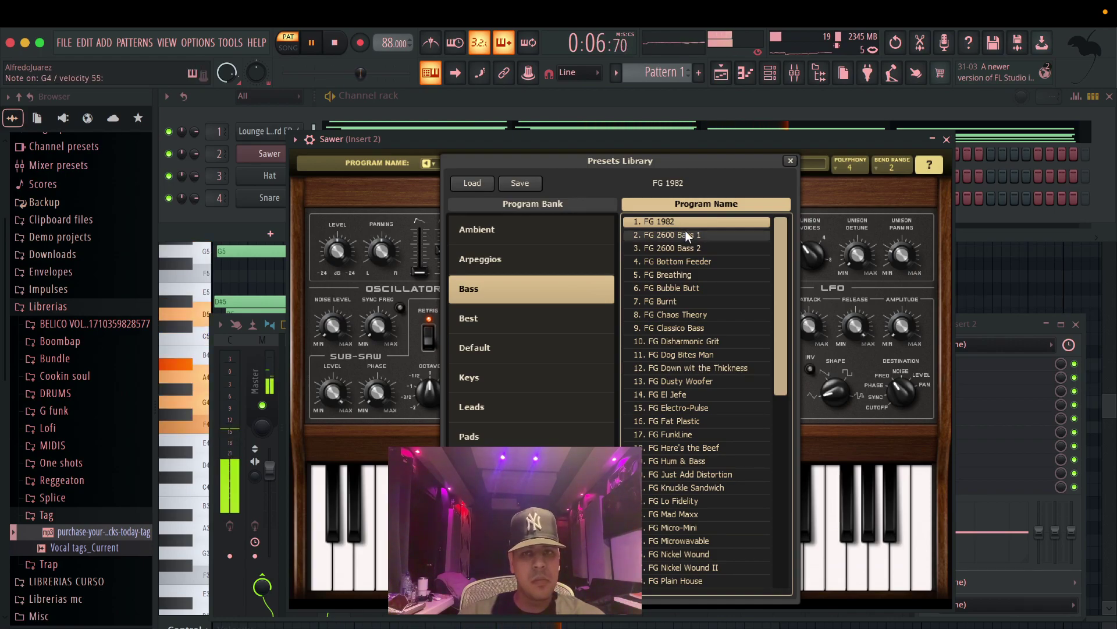
left_click(685, 236)
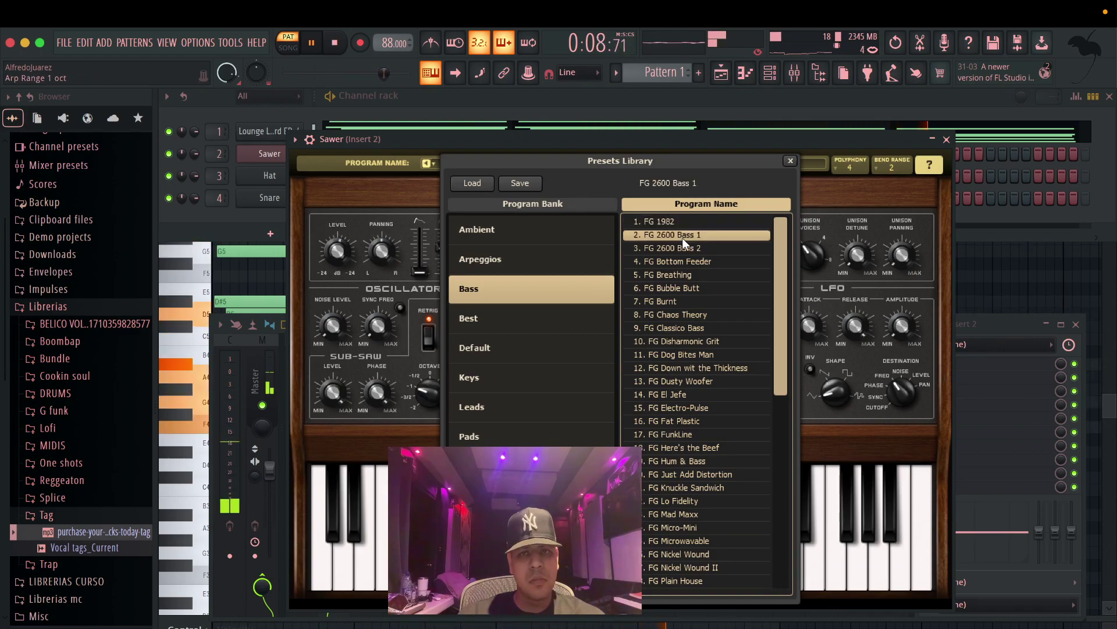
left_click(683, 247)
left_click(684, 262)
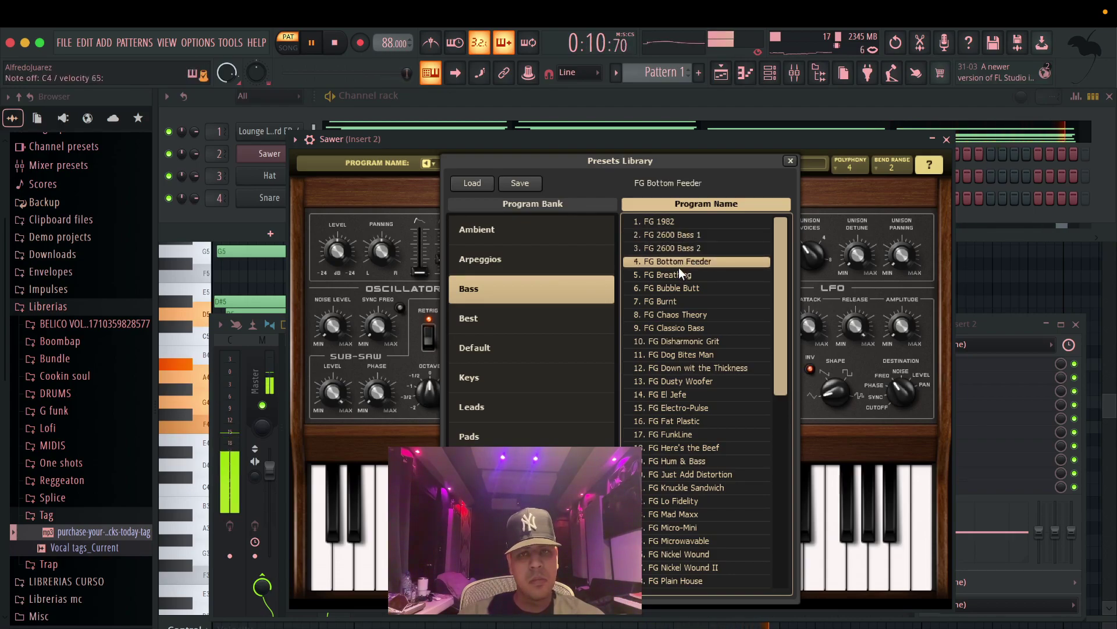
Audition the Sawer bass presets from FG Breathing to FG Dog Bites Man.
left_click(679, 274)
left_click(681, 288)
left_click(685, 301)
left_click(689, 315)
left_click(686, 327)
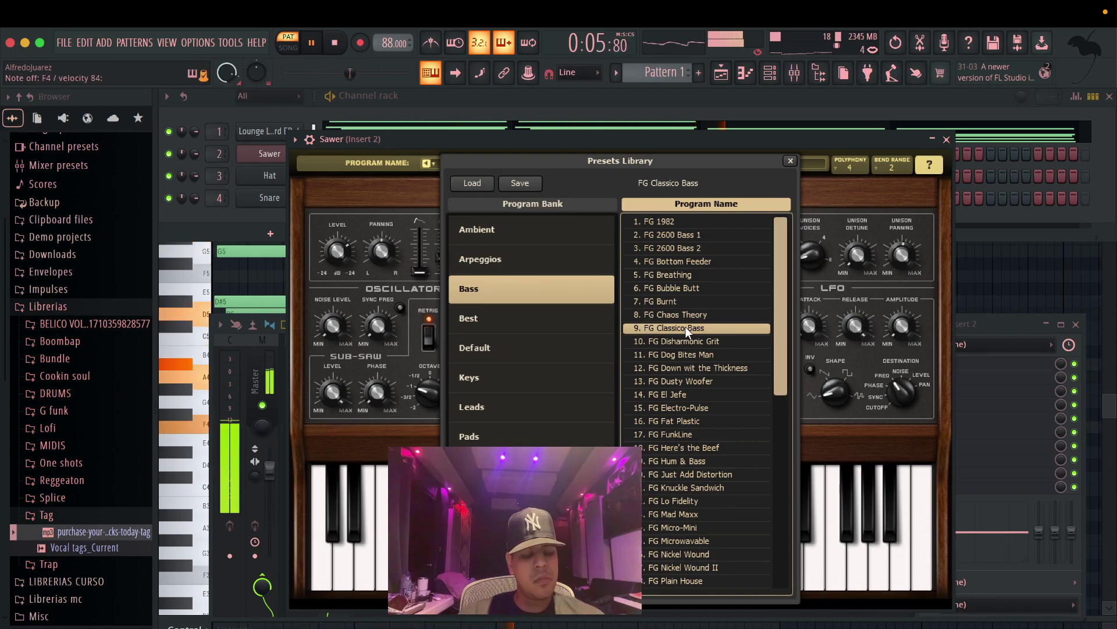
left_click(685, 340)
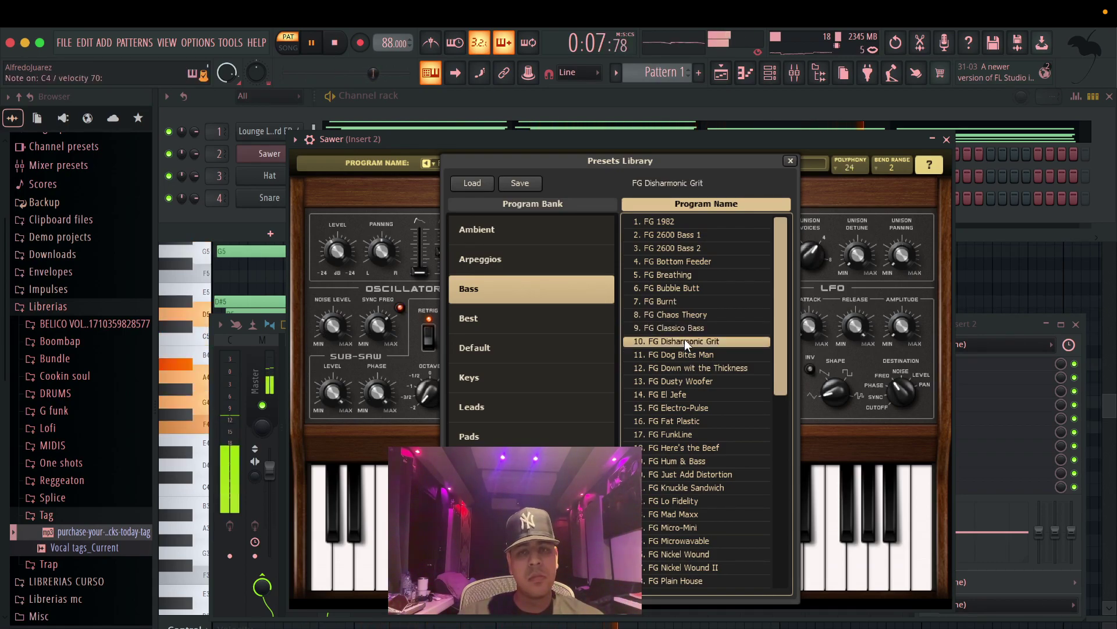
left_click(683, 351)
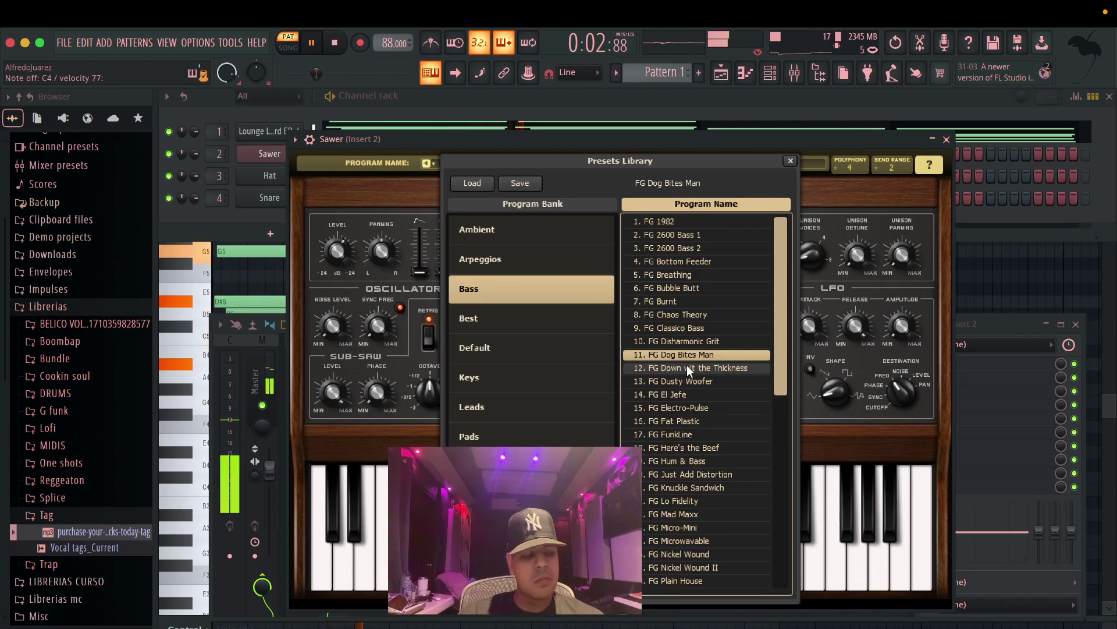
Audition the Sawer bass presets from FG Down wit the Thickness to FG Fat Plastic, and close the synth.
left_click(687, 368)
left_click(685, 378)
left_click(693, 395)
left_click(693, 419)
left_click(693, 412)
left_click(947, 141)
Replace the Sawer channel with 3x Osc and load its Bass g funk preset.
right_click(294, 154)
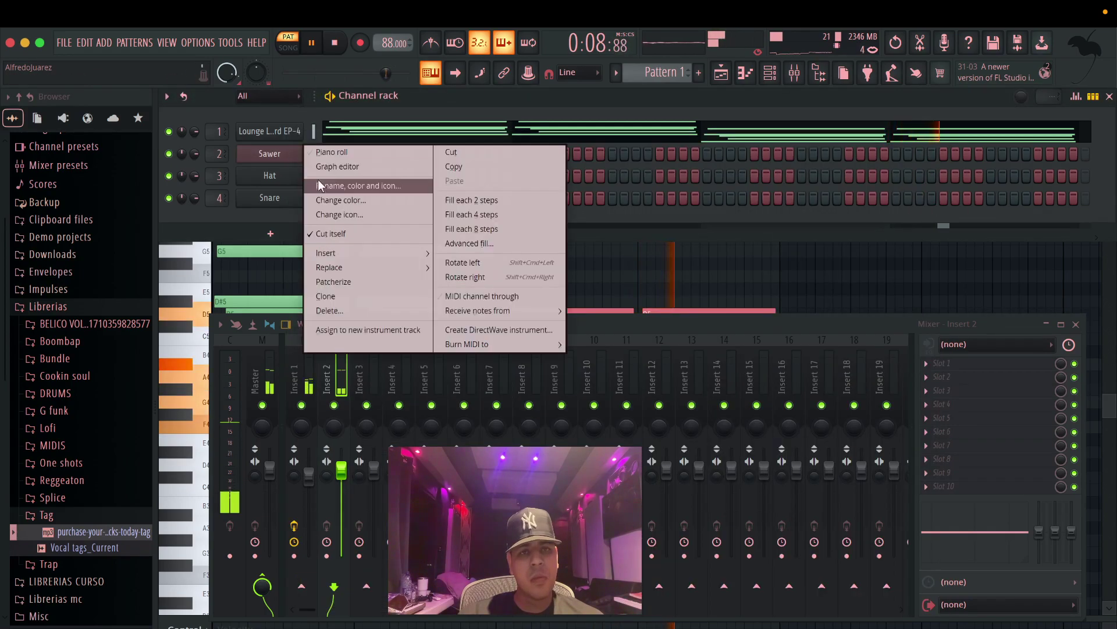
mouse_move(382, 269)
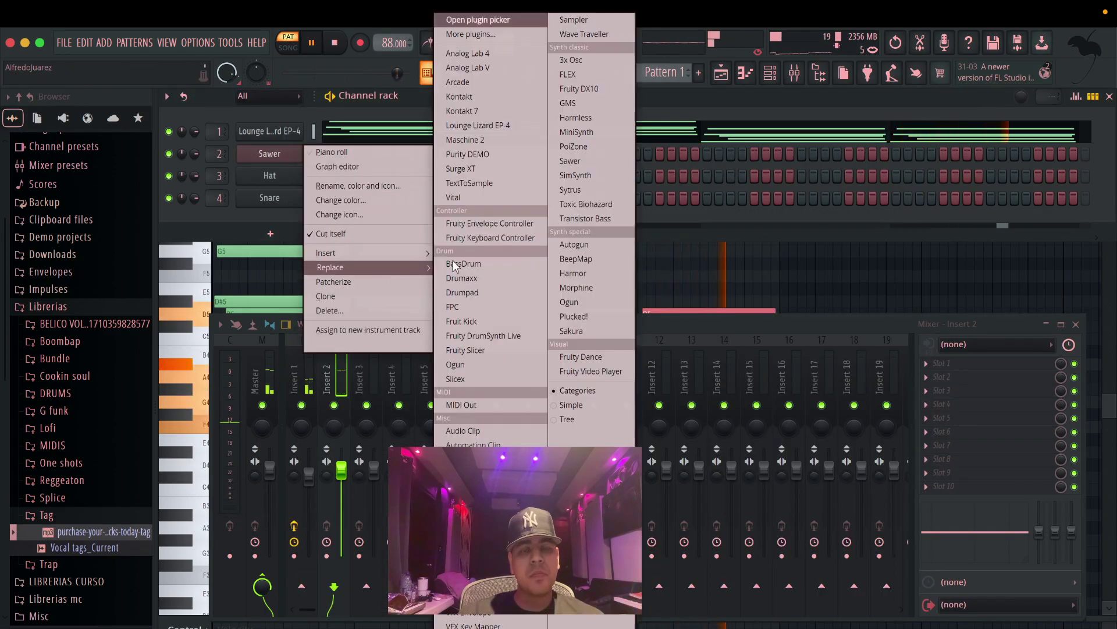
left_click(570, 60)
left_click(654, 140)
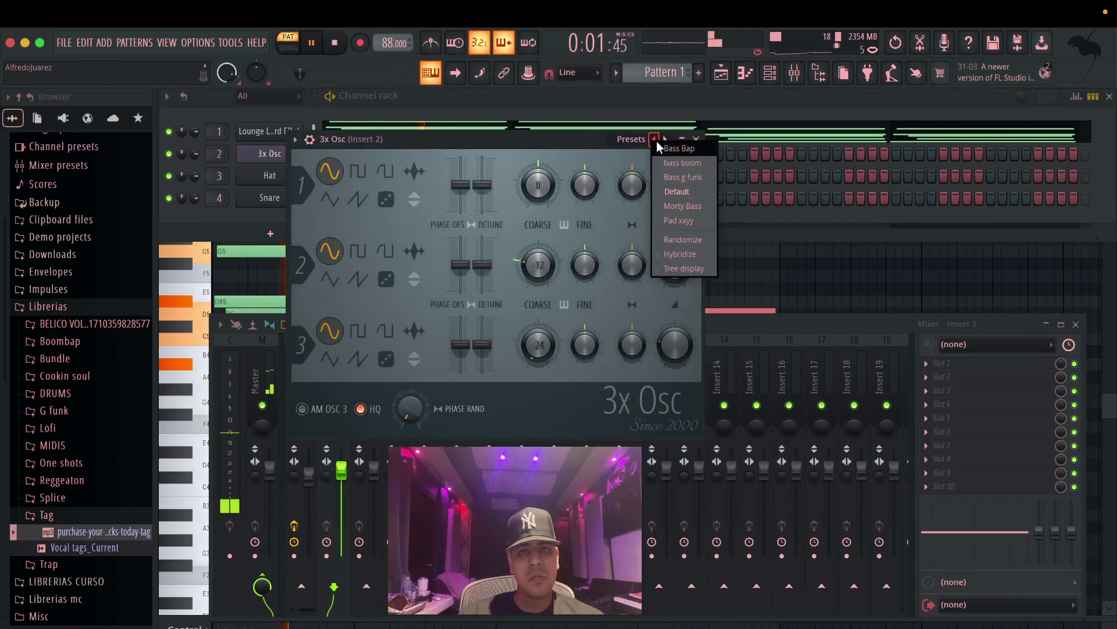
left_click(681, 177)
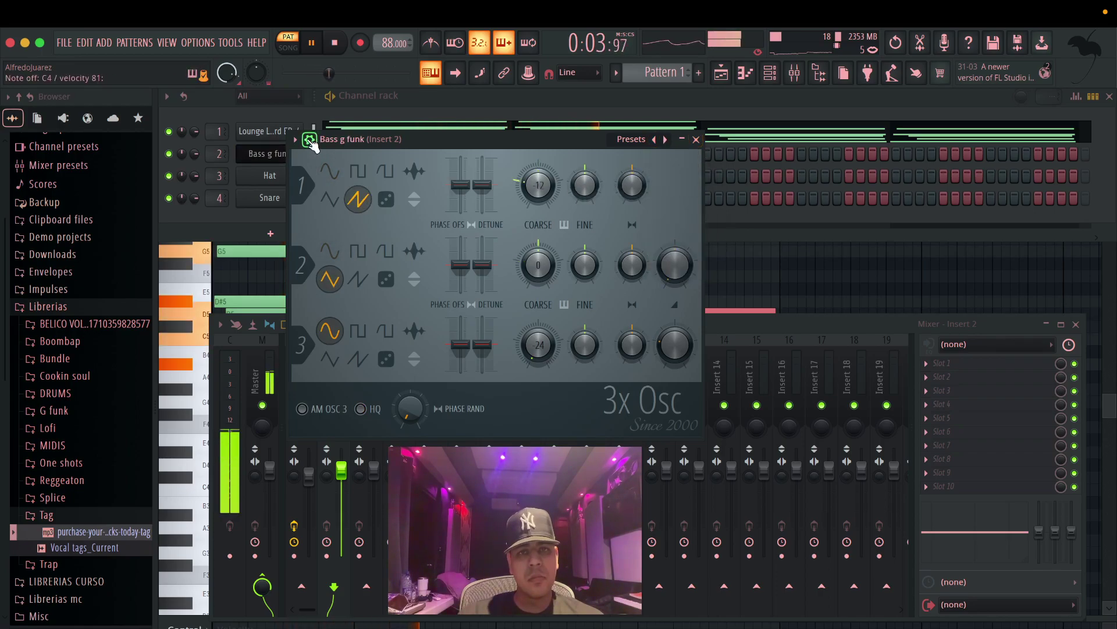
Set the bass channel's filter to LPx2 with its Mod X frequency at 39%, and close the synth window.
left_click(310, 139)
left_click(402, 166)
left_click(366, 167)
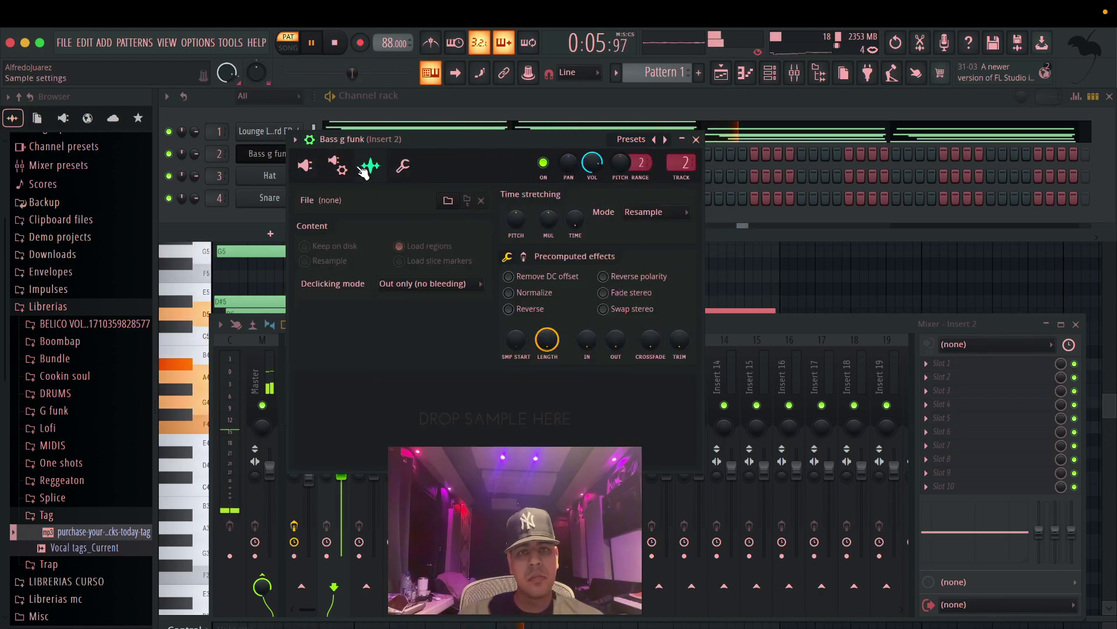
left_click(338, 166)
left_click(670, 345)
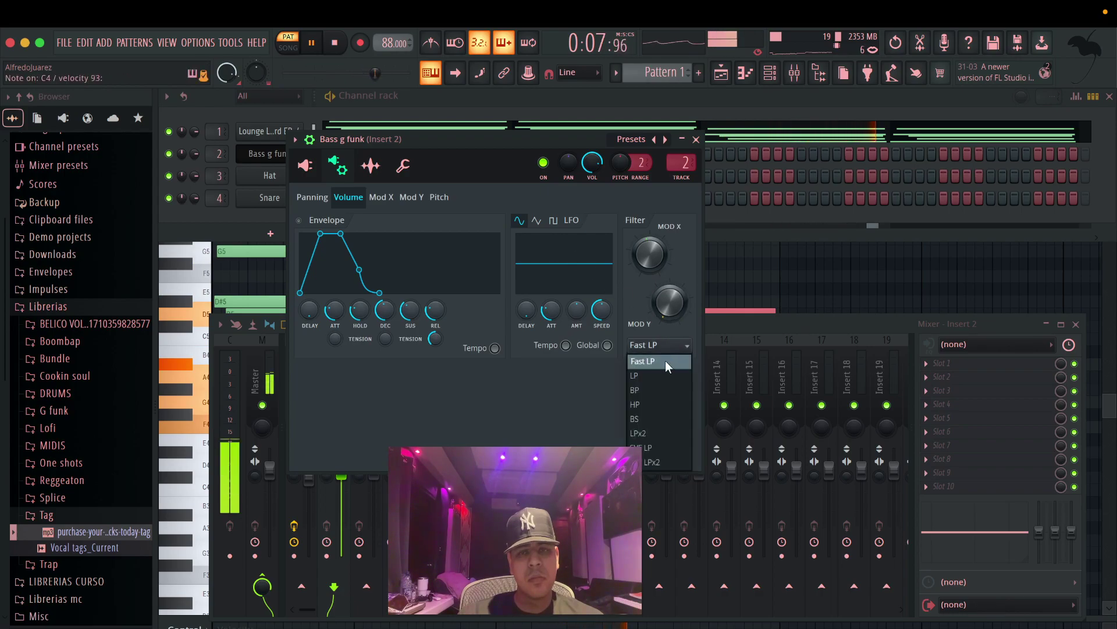
left_click(638, 433)
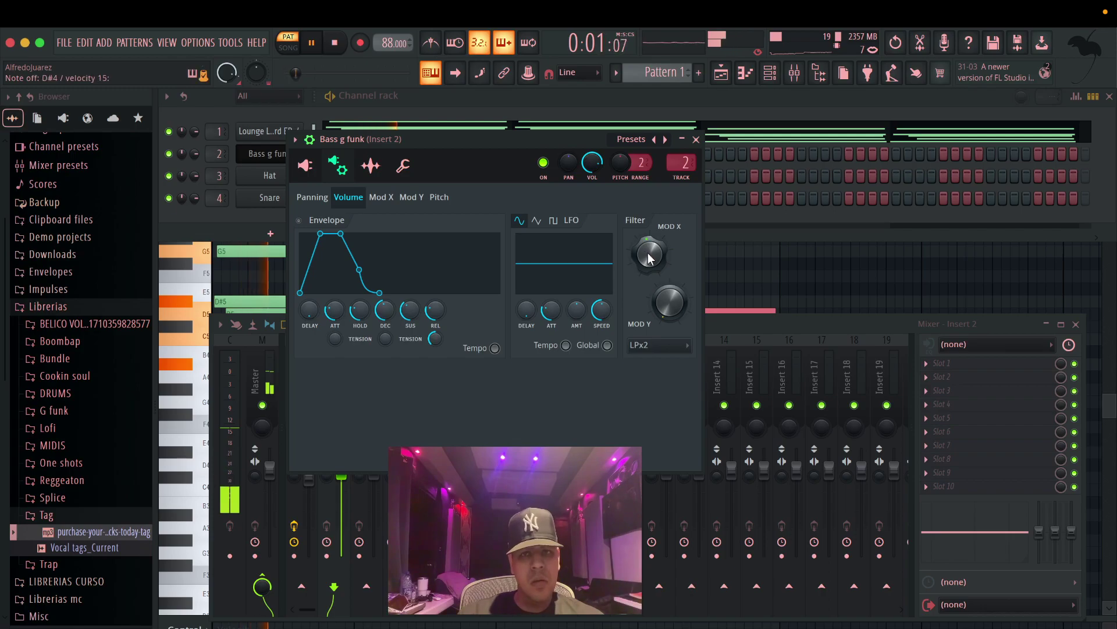
left_click_drag(649, 254, 649, 243)
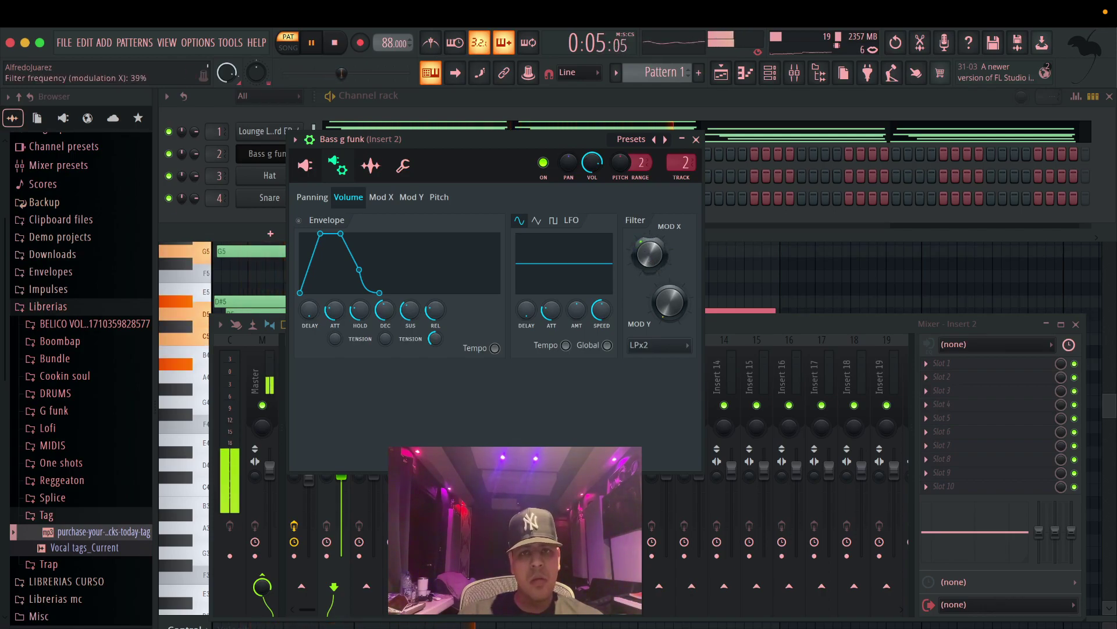
left_click(309, 167)
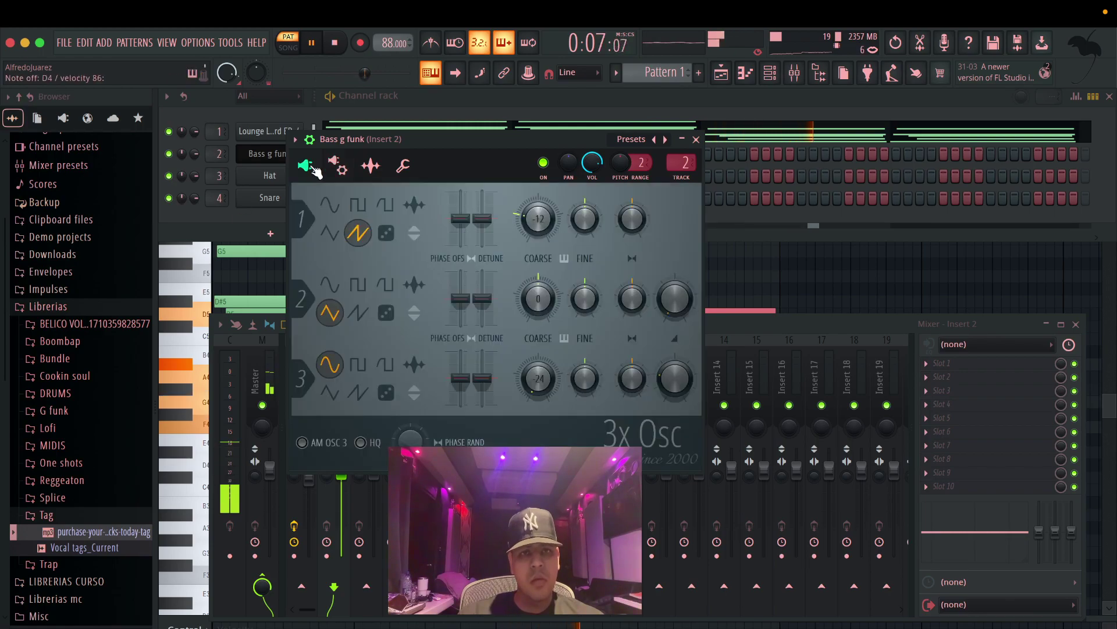
left_click(696, 139)
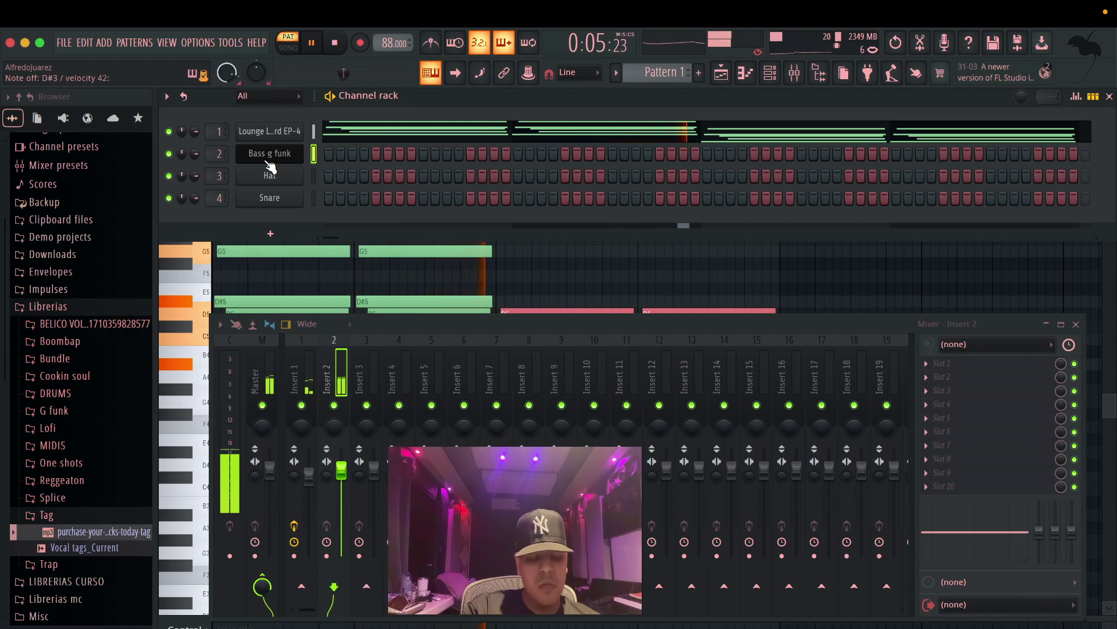
Play the pattern several times to rehearse the bass line on the Bass g funk channel, and stop playback.
key("space")
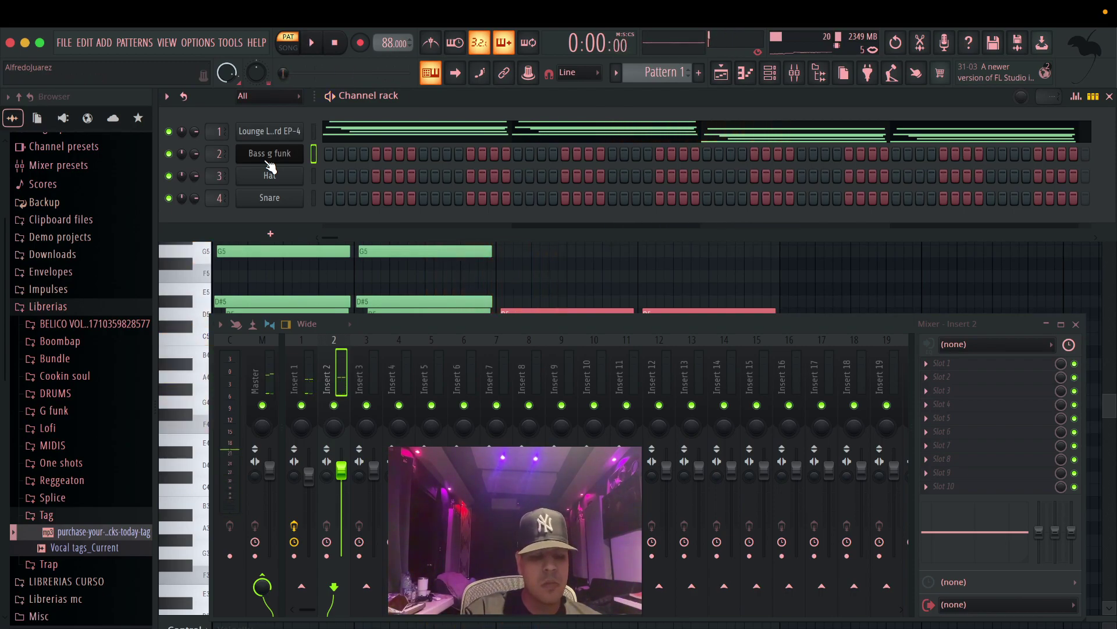
key("space")
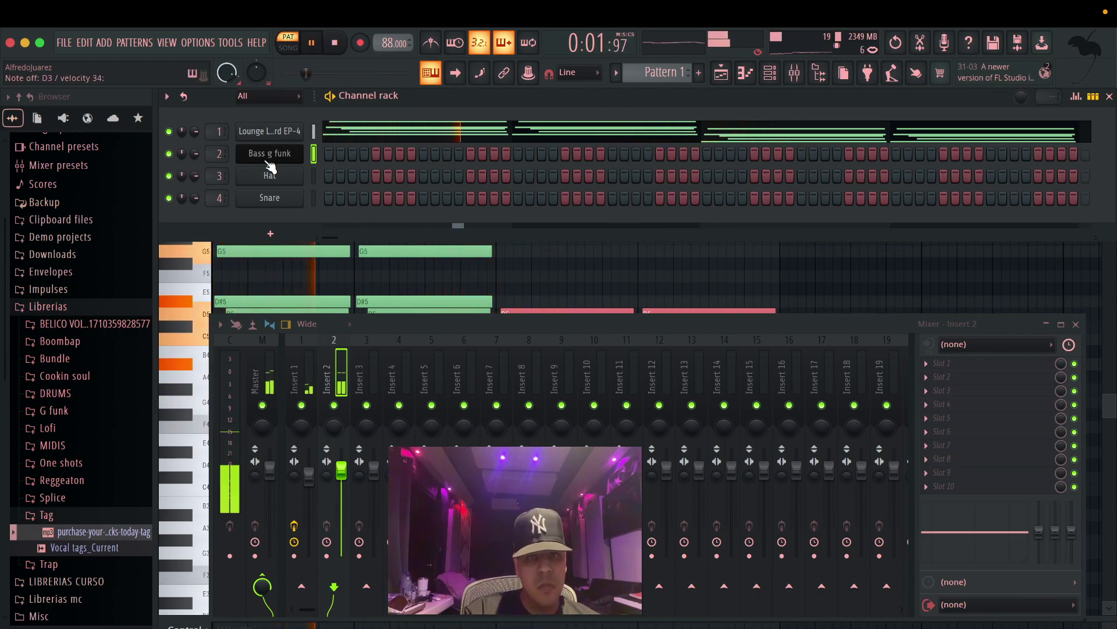
key("space")
key("space")
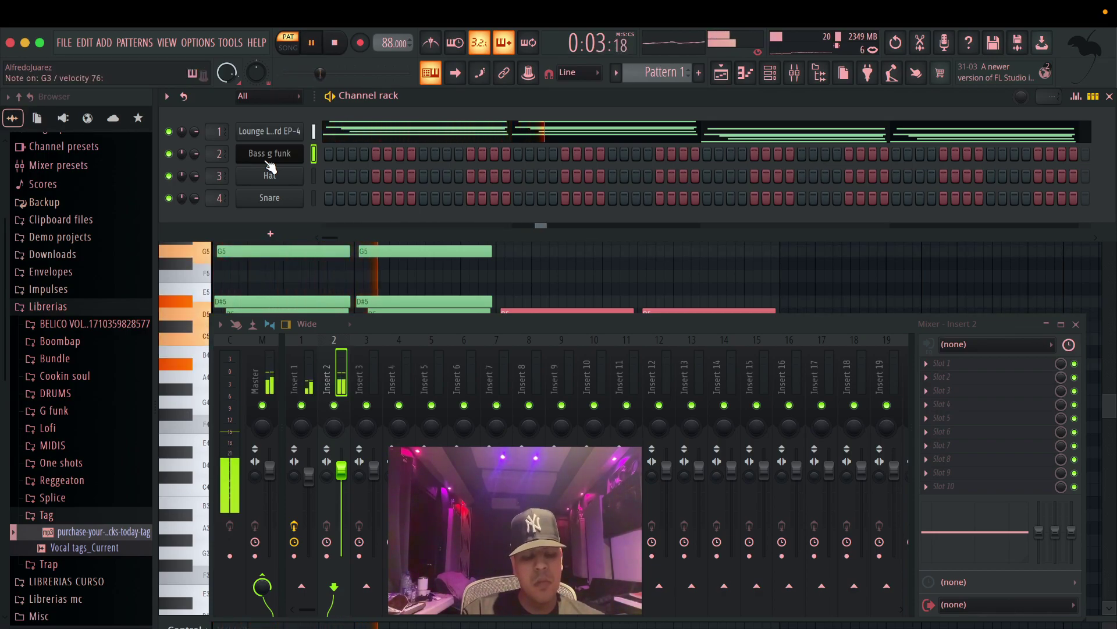
key("space")
key("space")
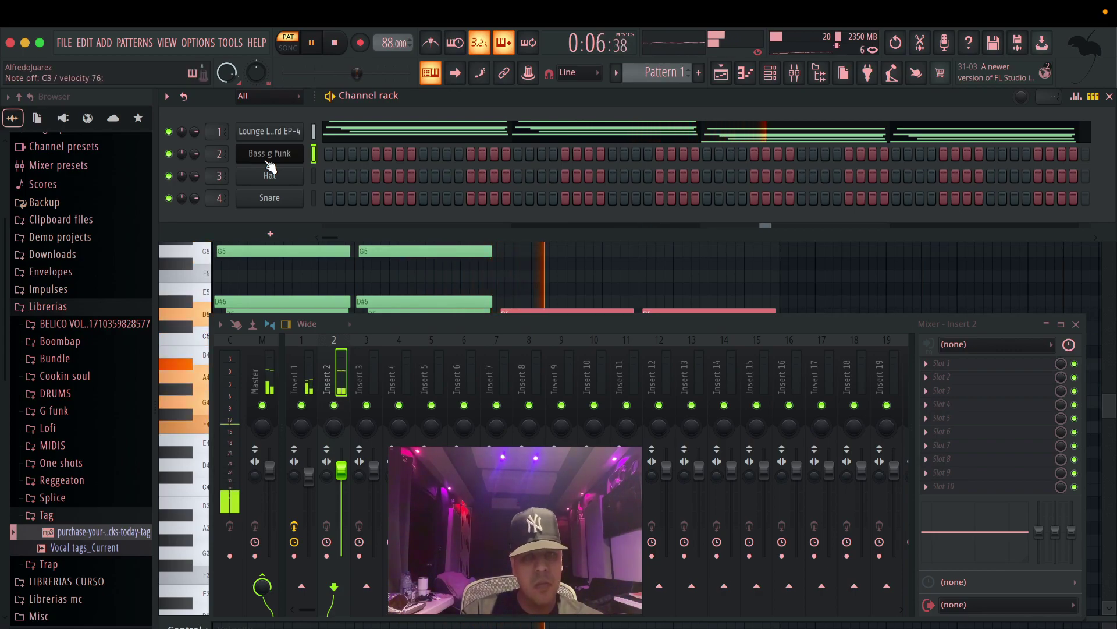
left_click(335, 44)
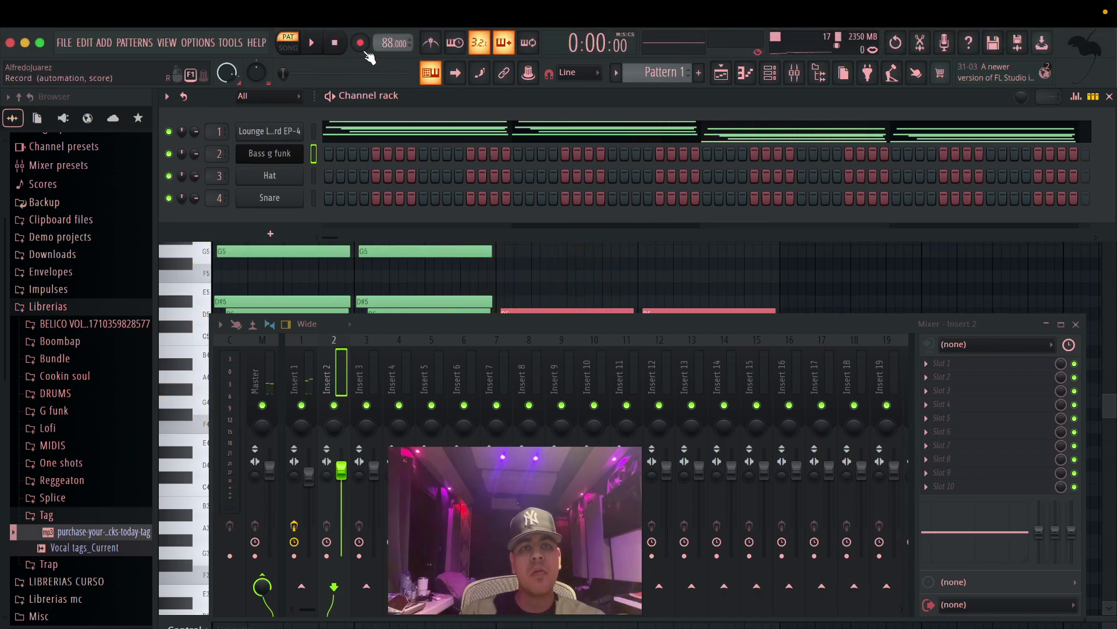
Record the bass line on the Bass g funk channel in Pattern 1 and open its notes in the piano roll.
left_click(361, 45)
left_click(559, 448)
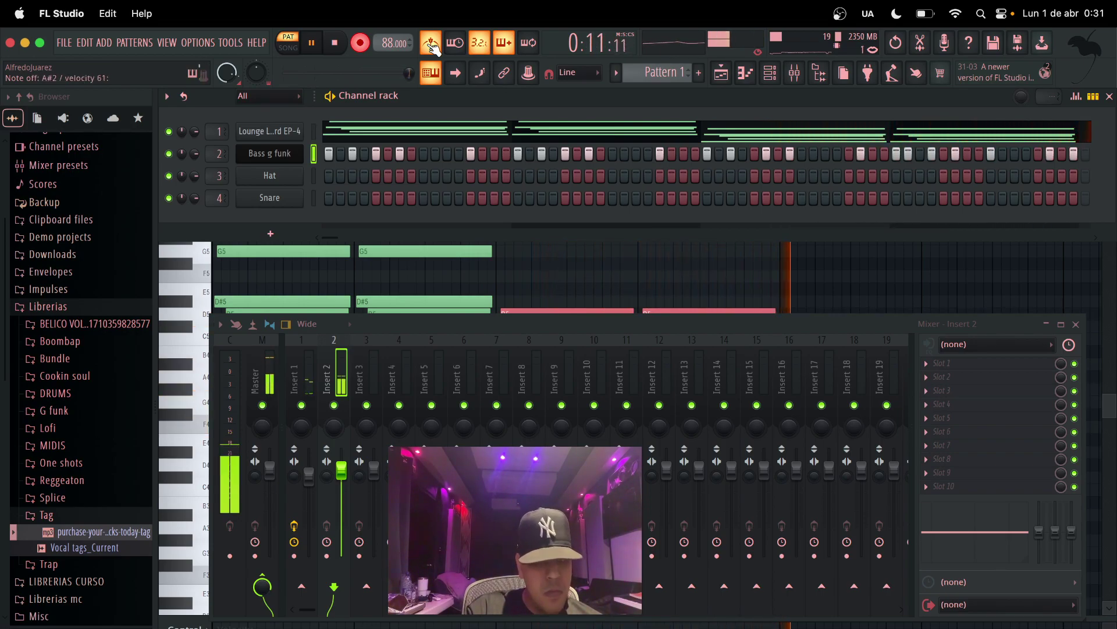
key("space")
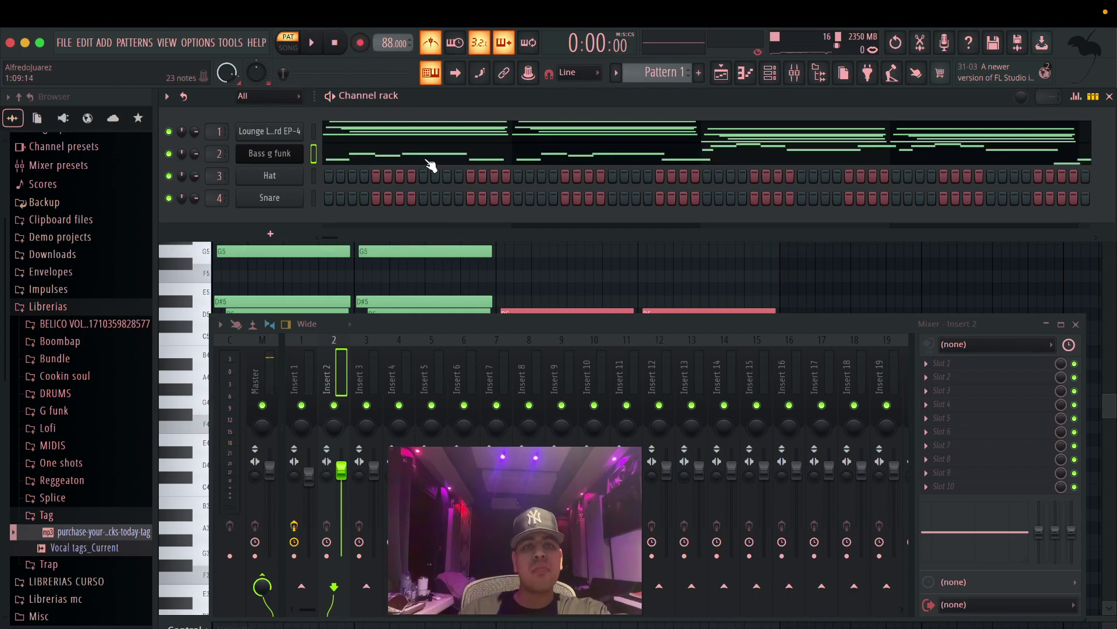
left_click(428, 156)
scroll(695, 232, "down", 4)
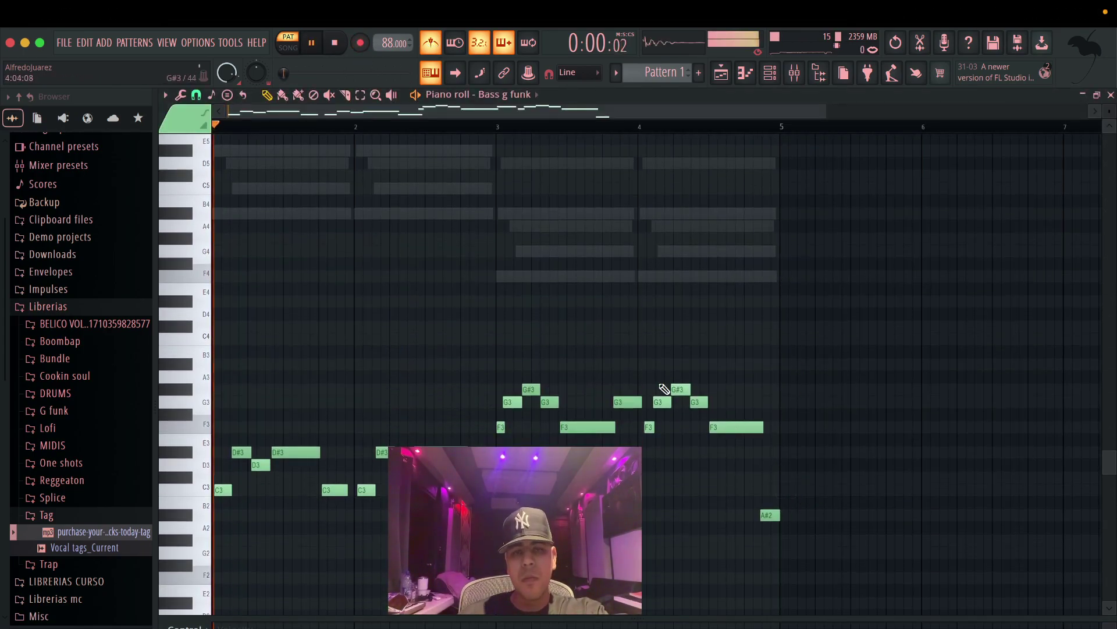
Transpose the F3, G3 and G#3 bass notes in bars 3 and 4 down one octave.
left_click_drag(803, 447, 496, 344)
key("ctrl+Down")
left_click(522, 377, "ctrl")
scroll(709, 351, "down", 5)
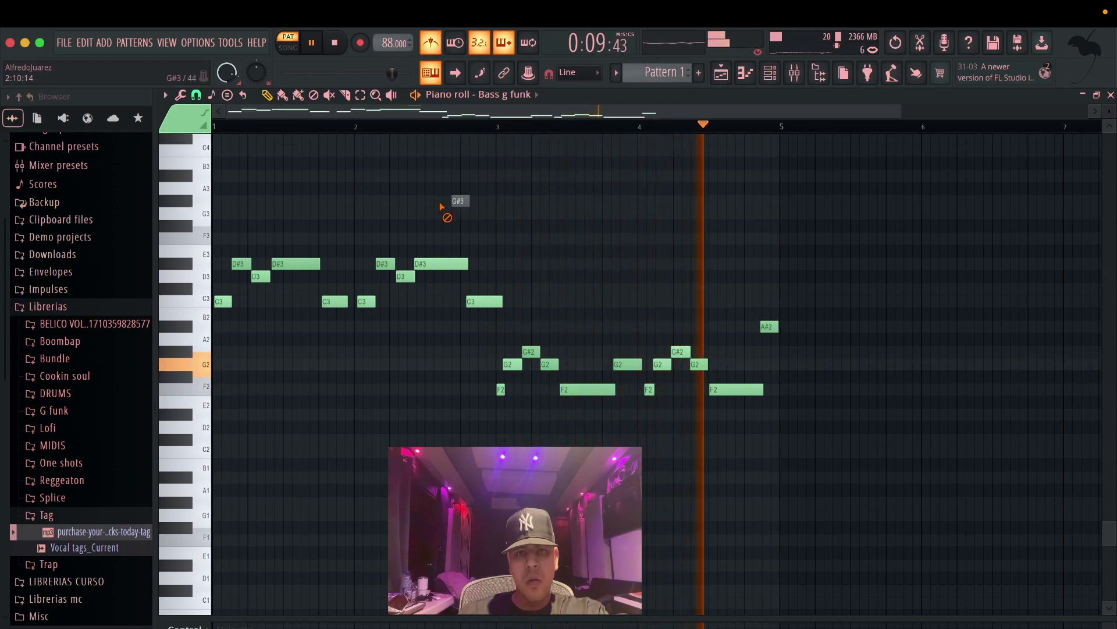
Delete the F2, G2 and G#2 bass notes in bars 3 and 4, keeping the closing A#2, and stop playback.
mouse_move(776, 420)
left_mouse_down()
mouse_move(473, 342)
mouse_move(511, 342)
mouse_move(711, 412)
mouse_move(794, 422)
left_mouse_up()
key("Delete")
key("space")
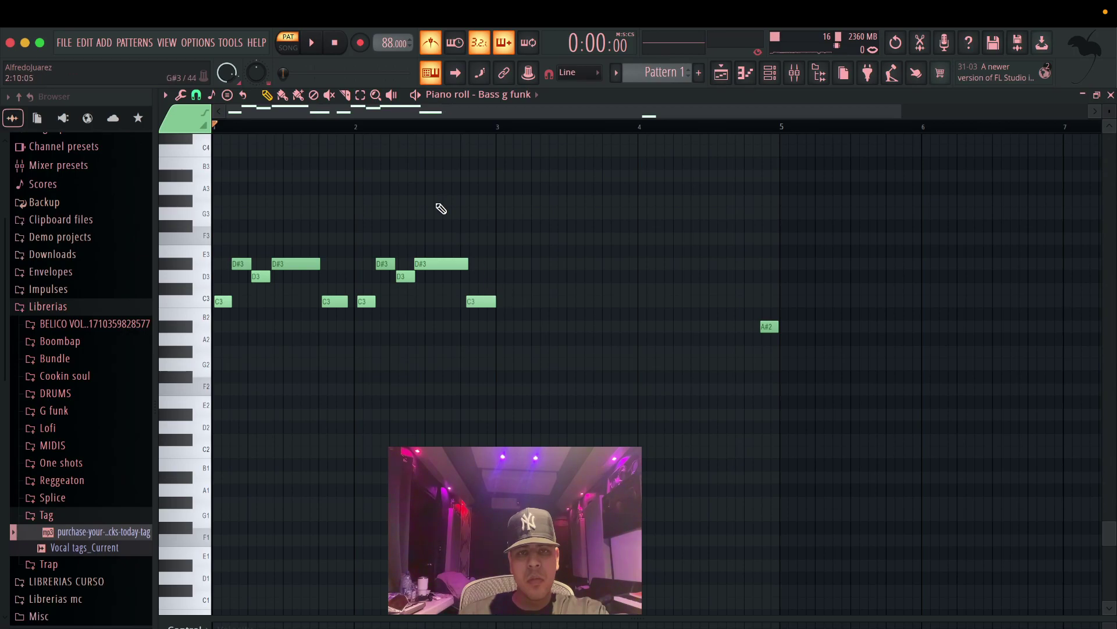
Nudge the last C3 note of bar 2 slightly earlier and check the phrase in playback.
key("space")
key("space")
key("space")
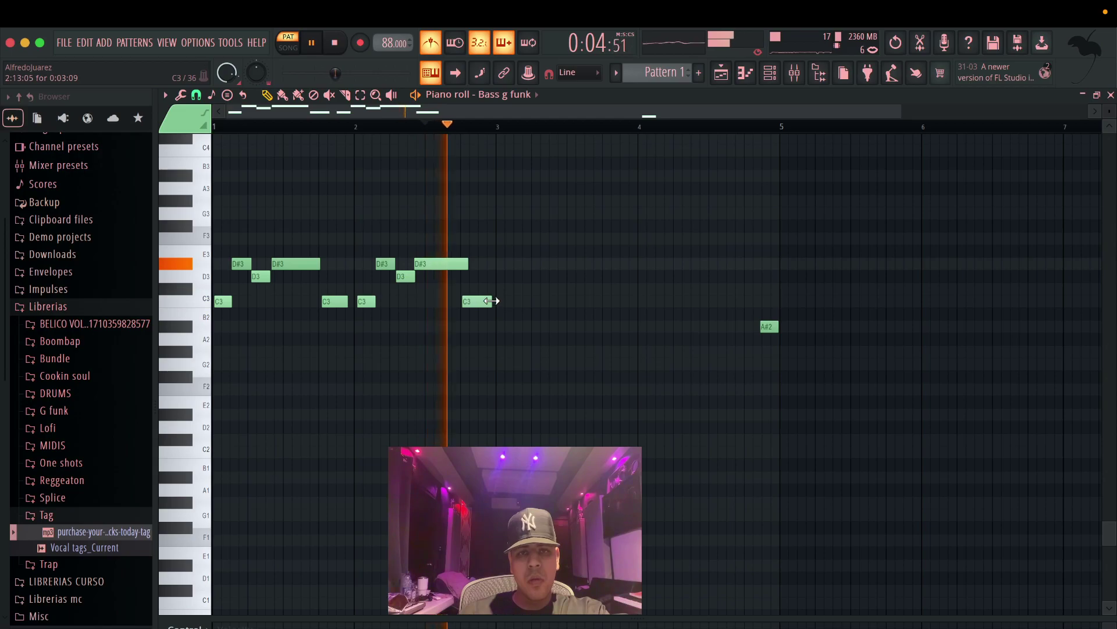
key("space")
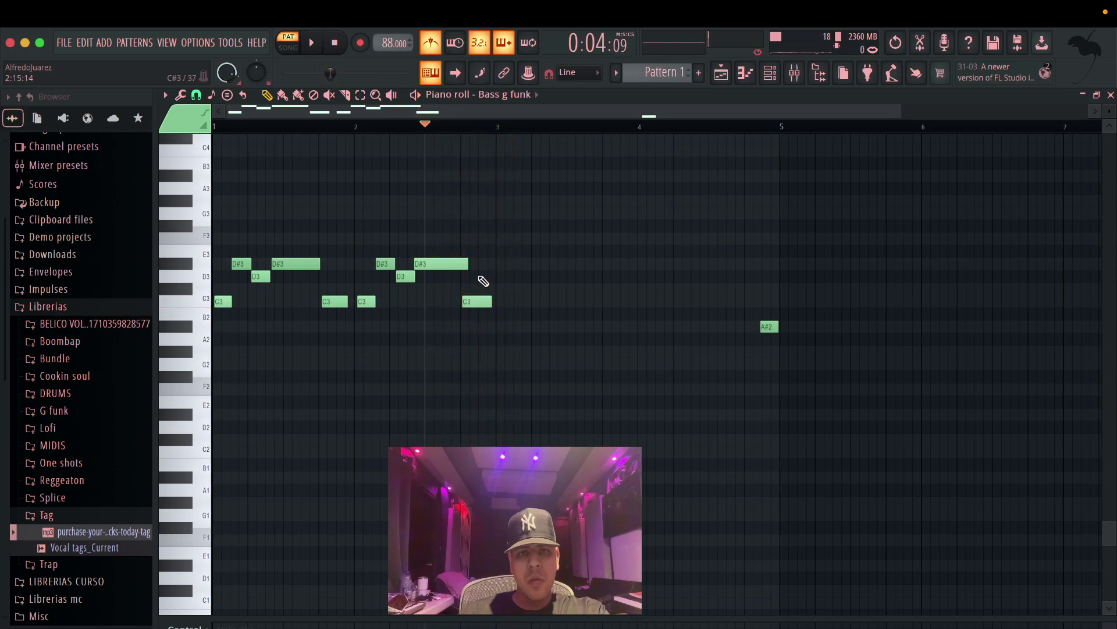
Record a new low bass phrase from bar 3 onward and delete its F2 and G2 notes in bar 4.
left_click(361, 42)
left_click(536, 445)
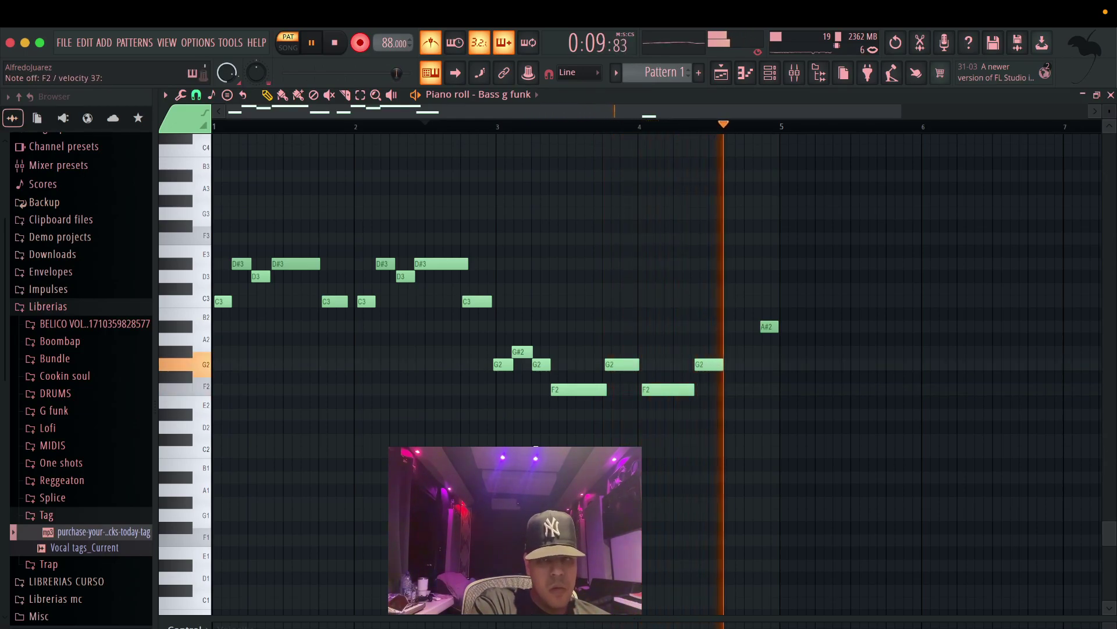
key("space")
right_click(715, 364)
right_click(669, 390)
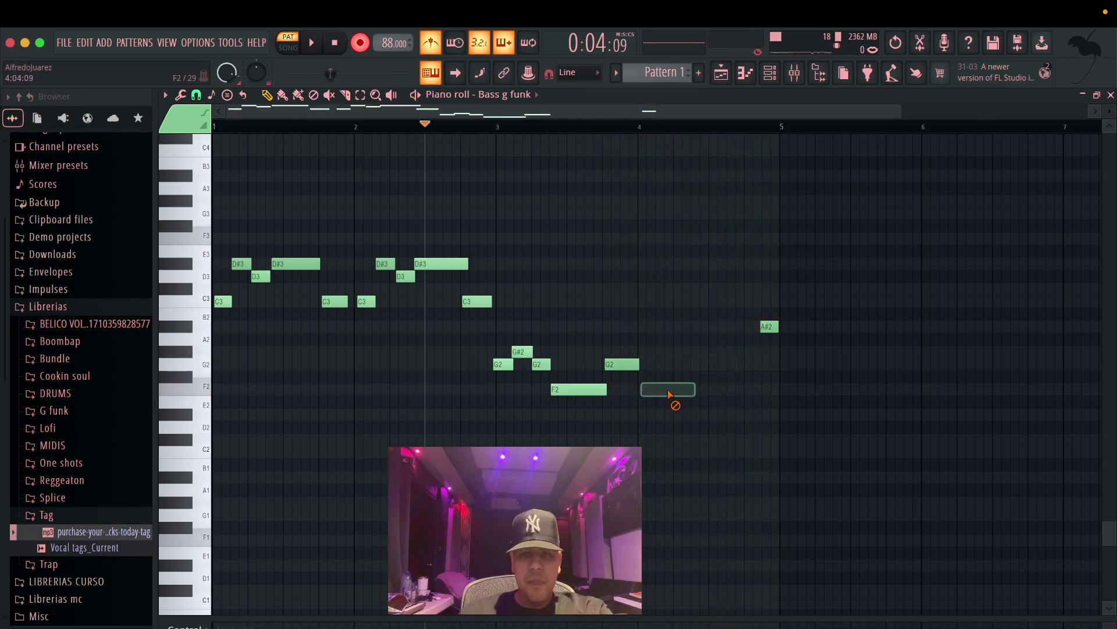
Shift the new low bass phrase to the start of bar 3 and duplicate it into bar 4.
left_click_drag(670, 430, 496, 342)
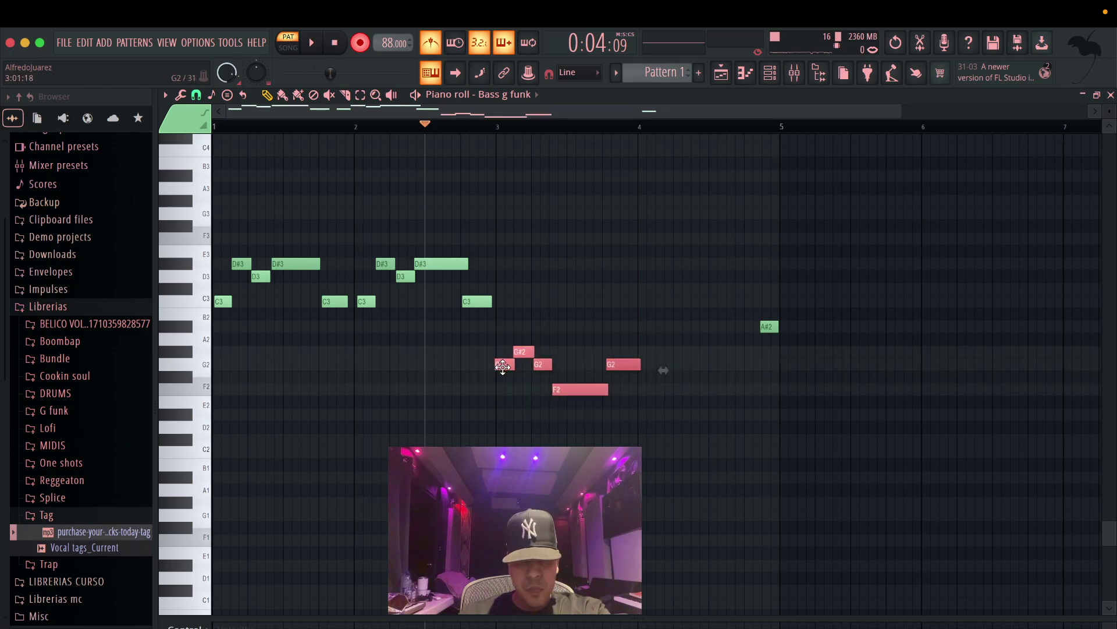
left_click(653, 347)
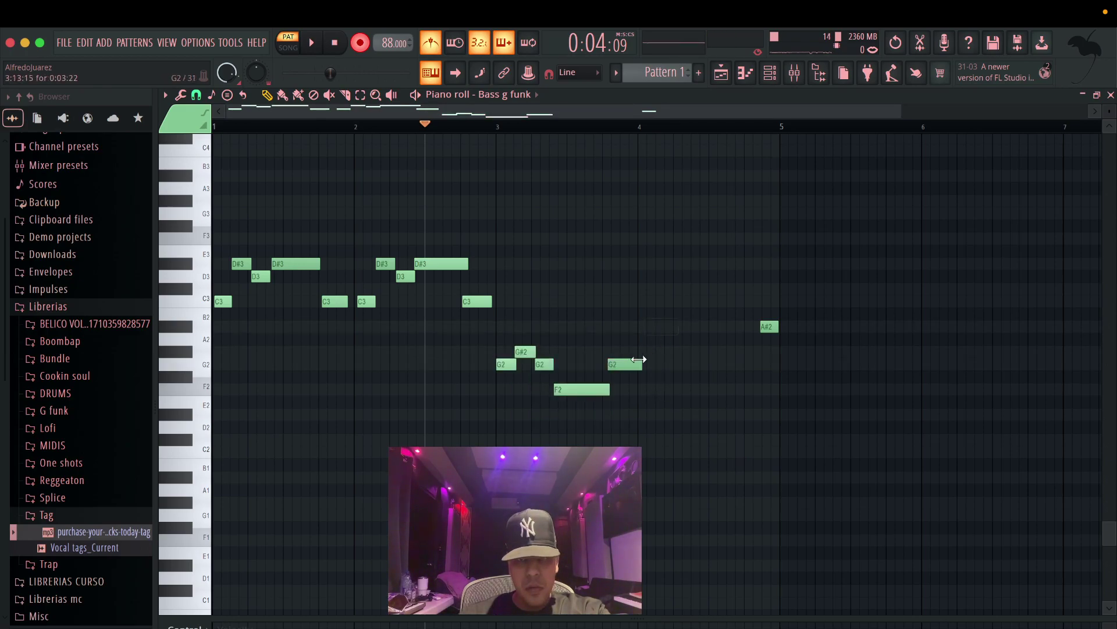
left_click_drag(655, 441, 490, 323)
key("ctrl+b")
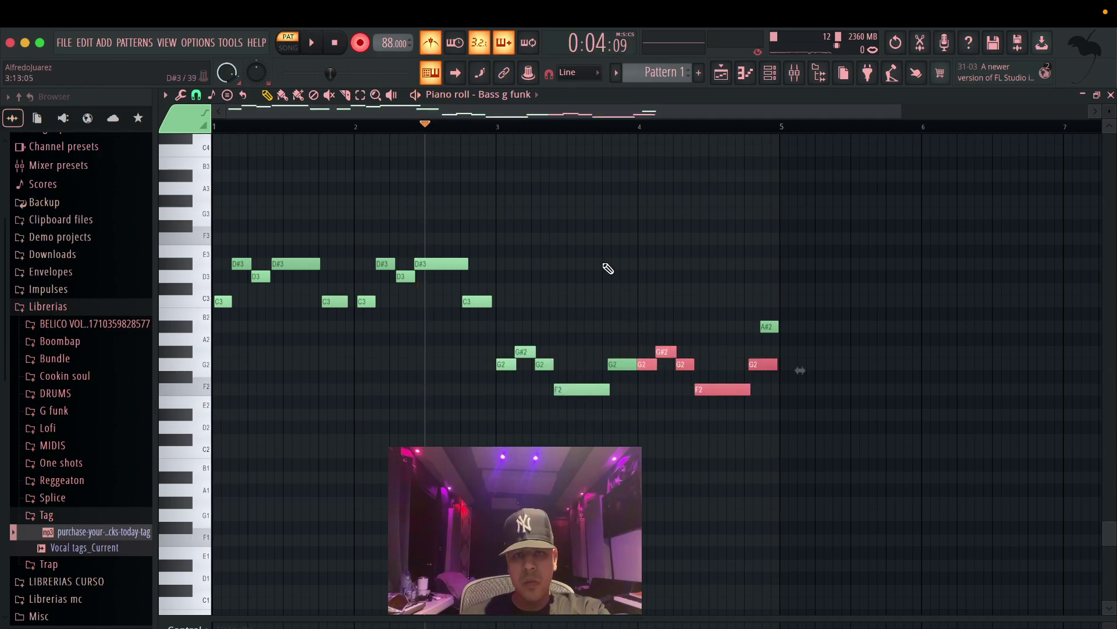
During playback, raise the long F2 note in bar 4 to G#2 and shorten the last G2 note to end before the A#2.
key("space")
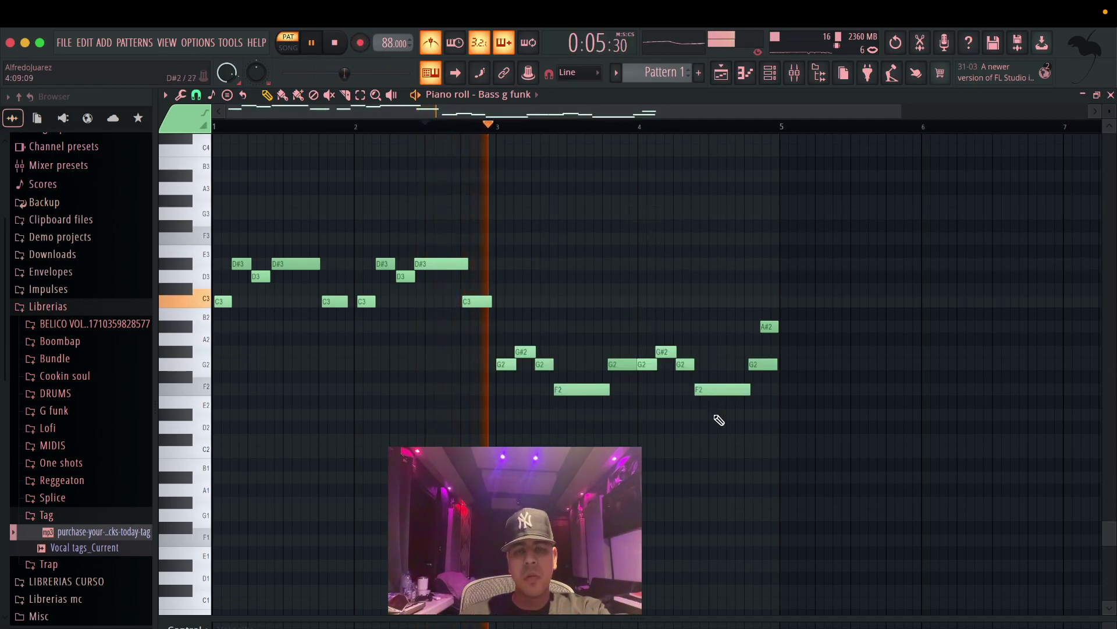
left_click(723, 387)
key("Up")
key("Up")
key("Up")
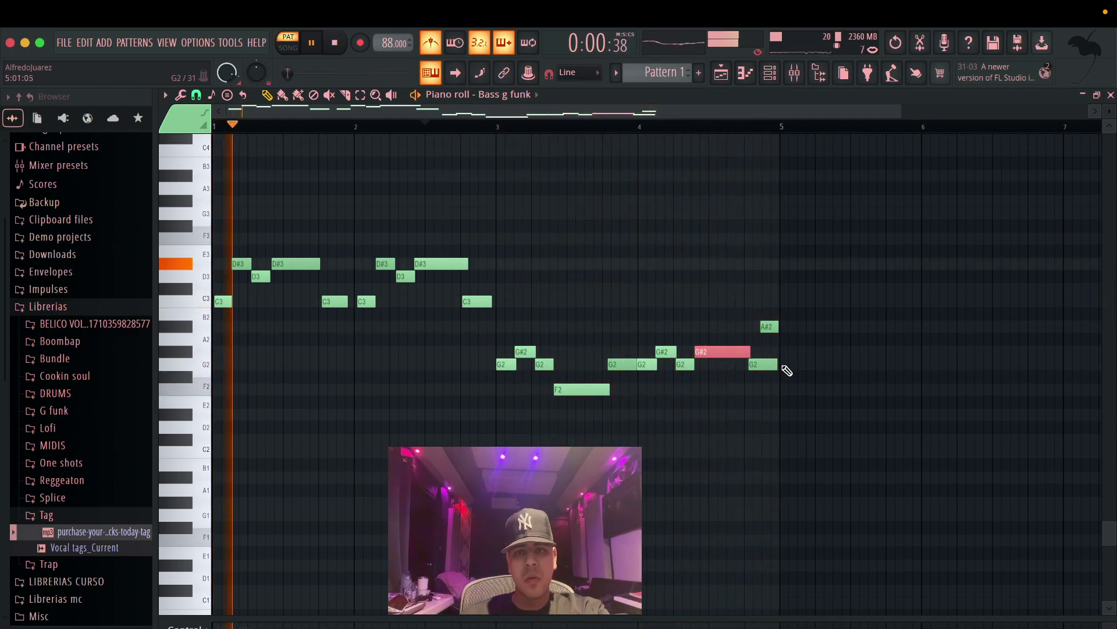
left_click_drag(778, 366, 760, 366)
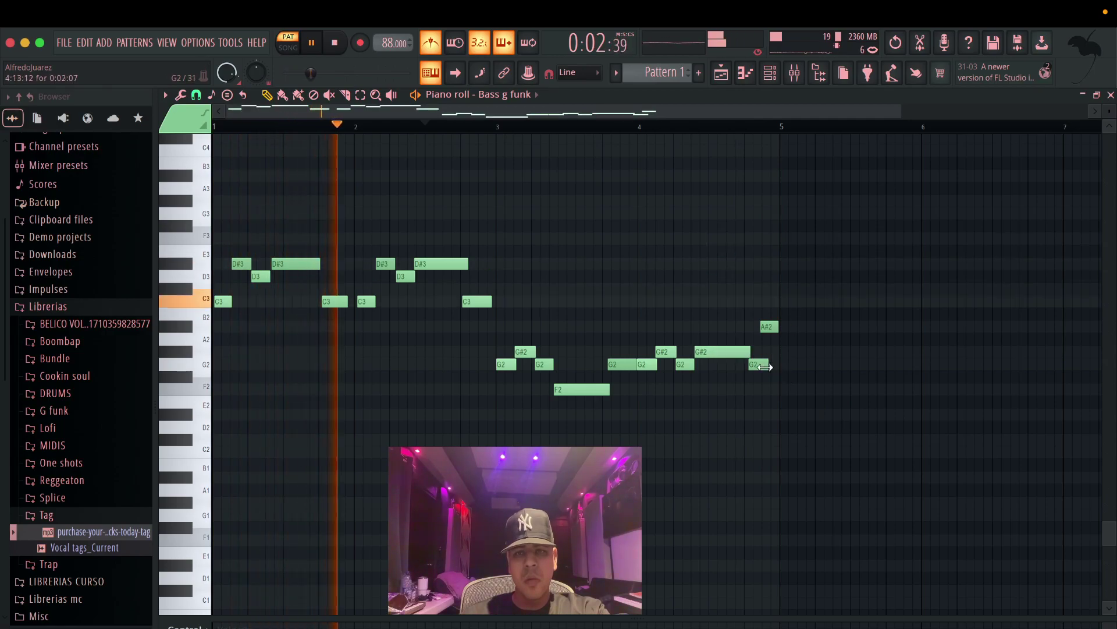
Place Pattern 1 at the start of Track 1 in the playlist and play it in song mode.
left_click(721, 72)
left_click_drag(551, 162, 245, 116)
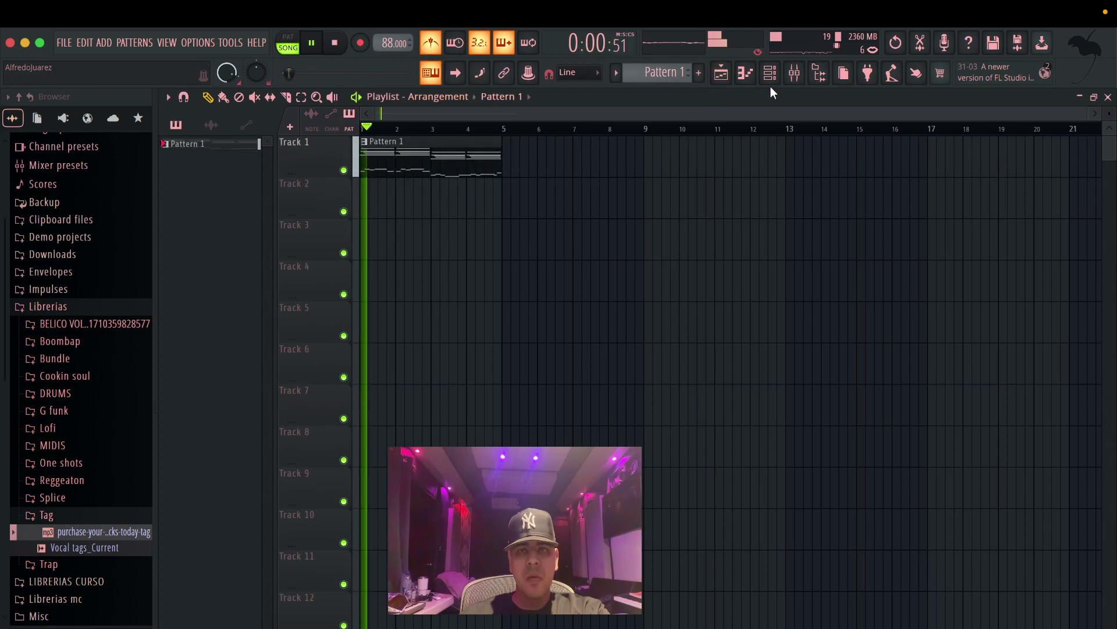
Replace the Hat channel with the PoiZone synth.
left_click(770, 73)
right_click(256, 176)
mouse_move(371, 303)
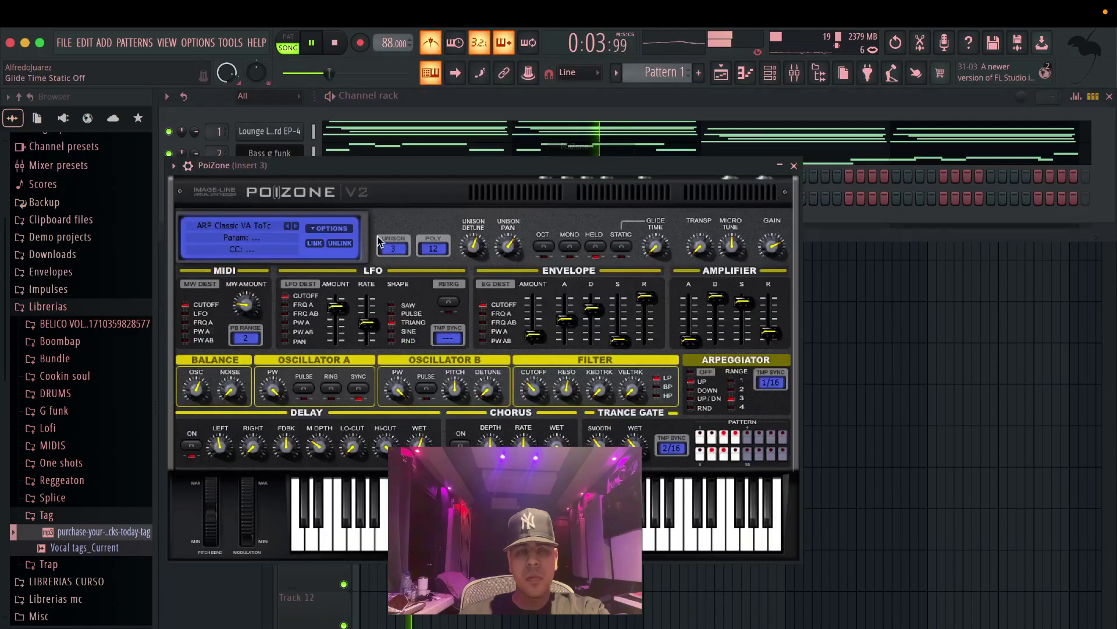
left_click(592, 146)
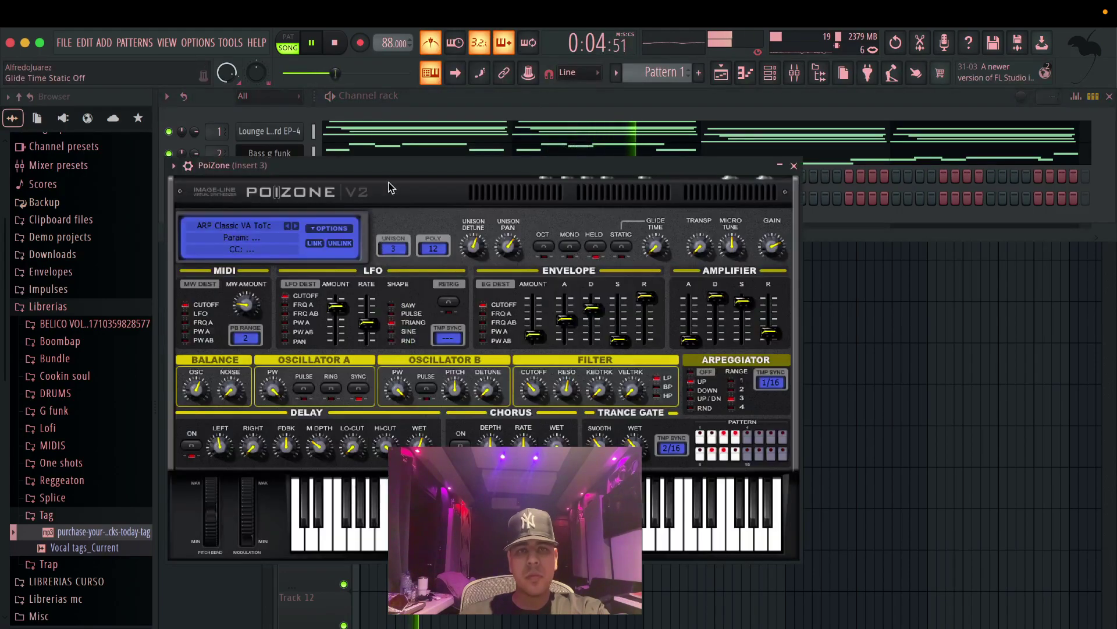
Replace the PoiZone channel with FLEX and load the Chariot Horn preset from the Arksun Cityscape pack.
right_click(260, 177)
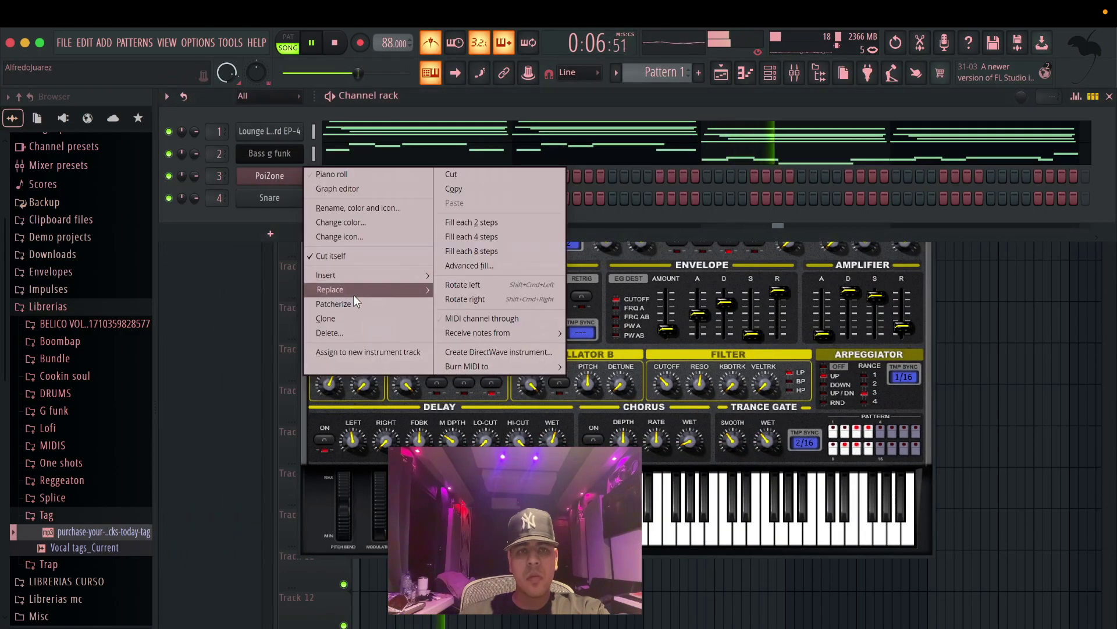
mouse_move(354, 291)
left_click(591, 78)
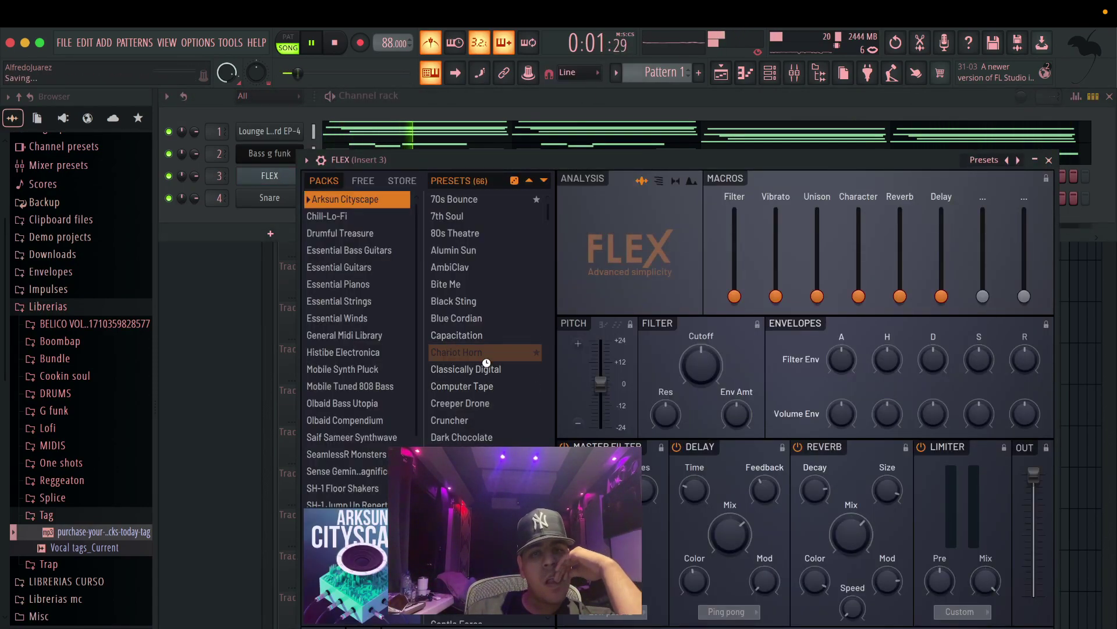
left_click(1049, 160)
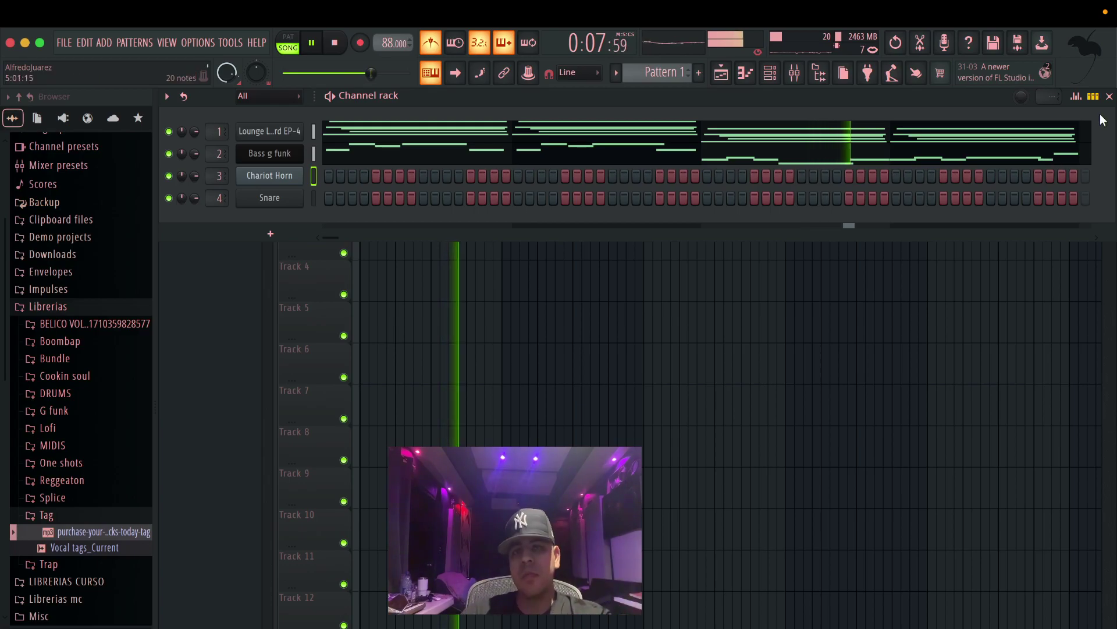
left_click(274, 176)
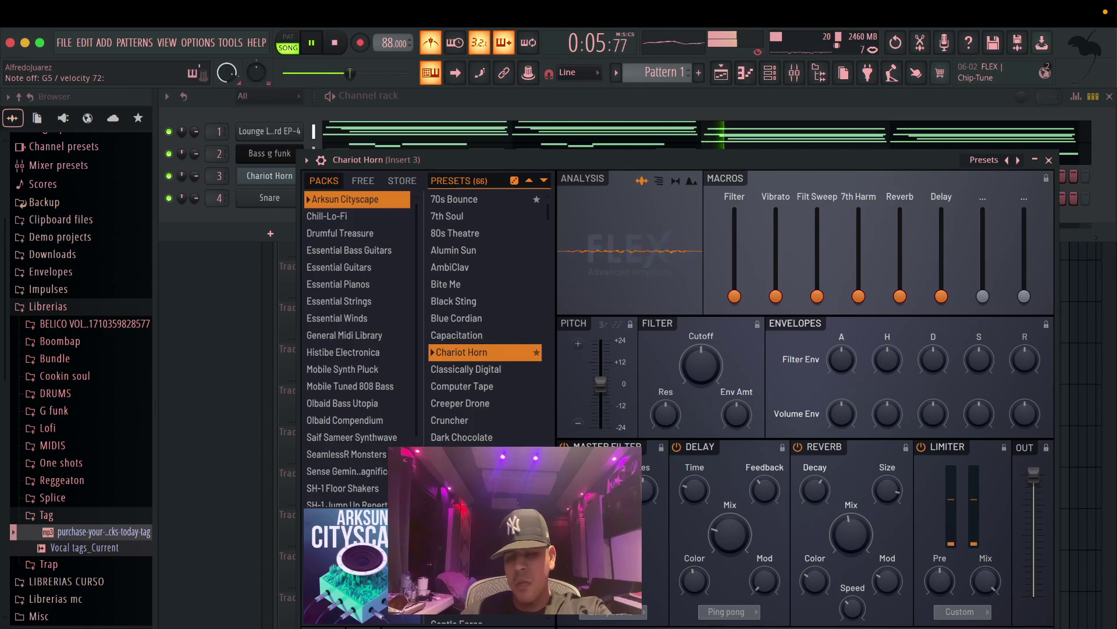
Record a melody take on the Chariot Horn channel, then cut its notes from the channel.
left_click(360, 44)
left_click(559, 446)
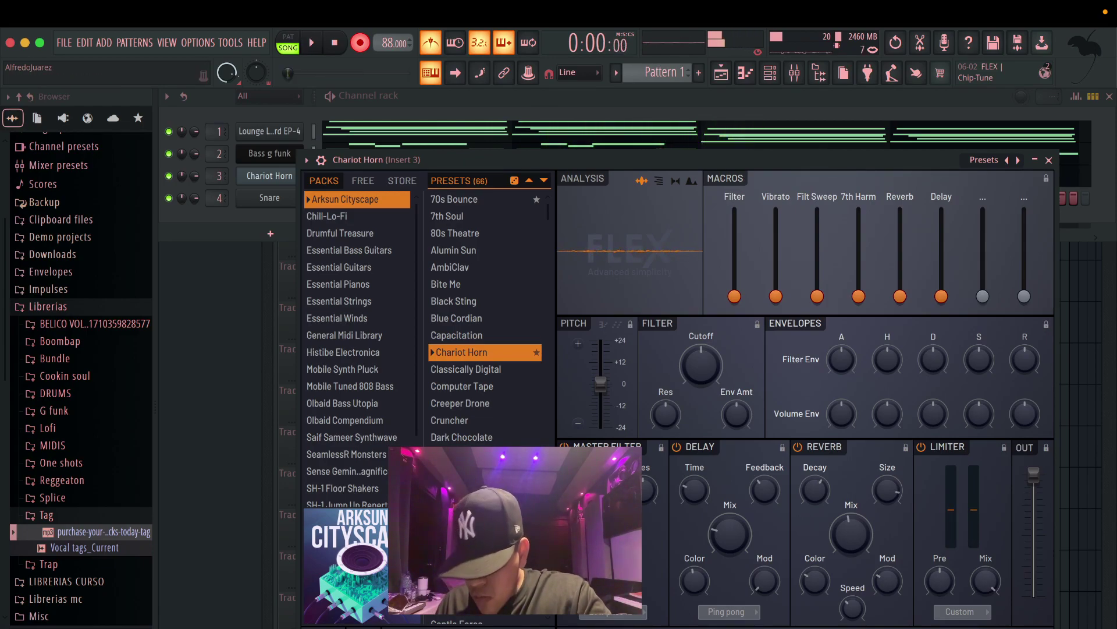
left_click(634, 116)
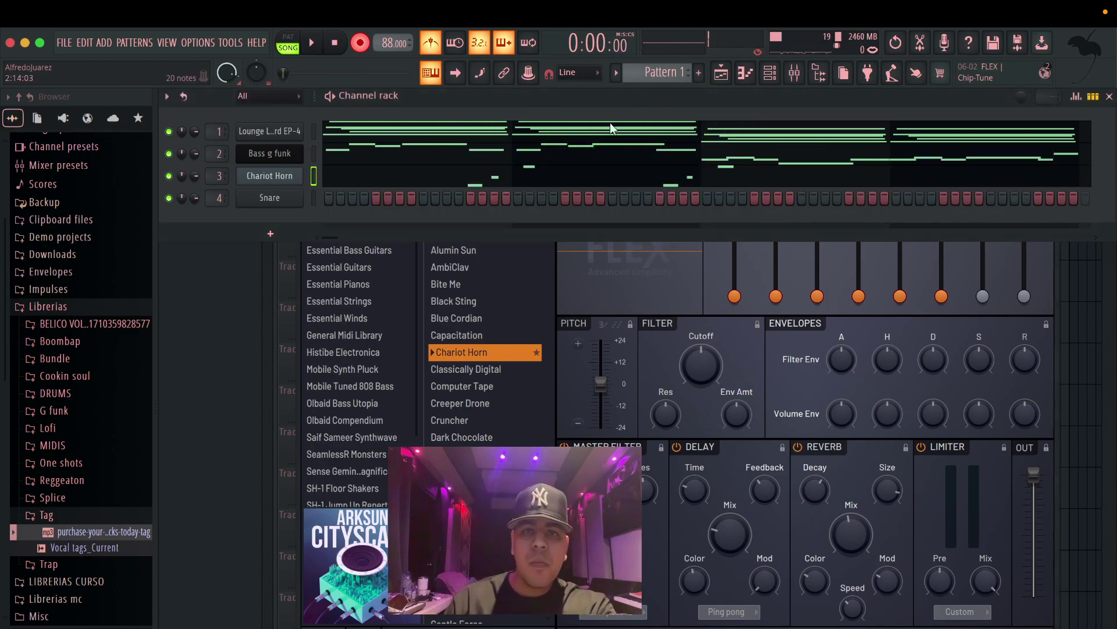
right_click(299, 174)
left_click(455, 174)
Record a new four-bar melody on the Chariot Horn channel and open its notes in the piano roll.
key("space")
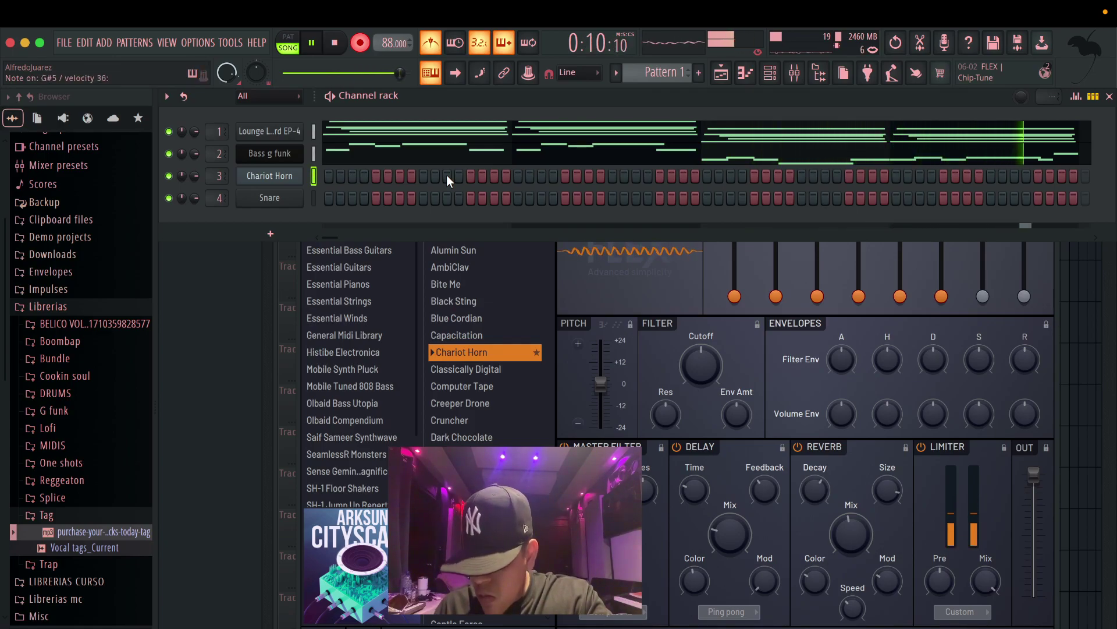
key("space")
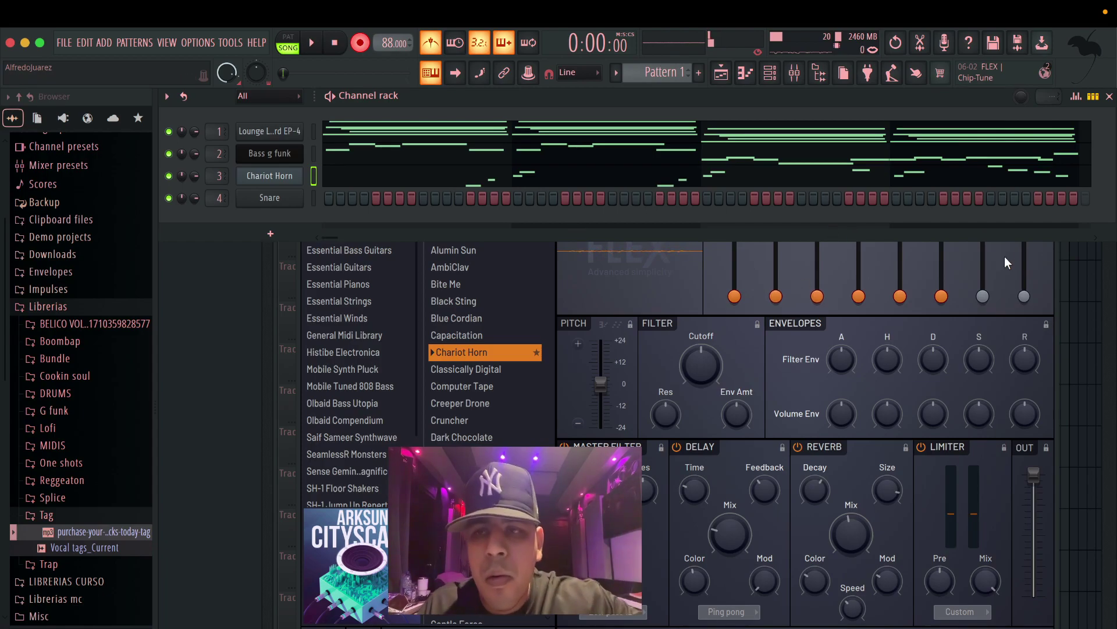
left_click(1045, 306)
left_click(1051, 172)
left_click(839, 174)
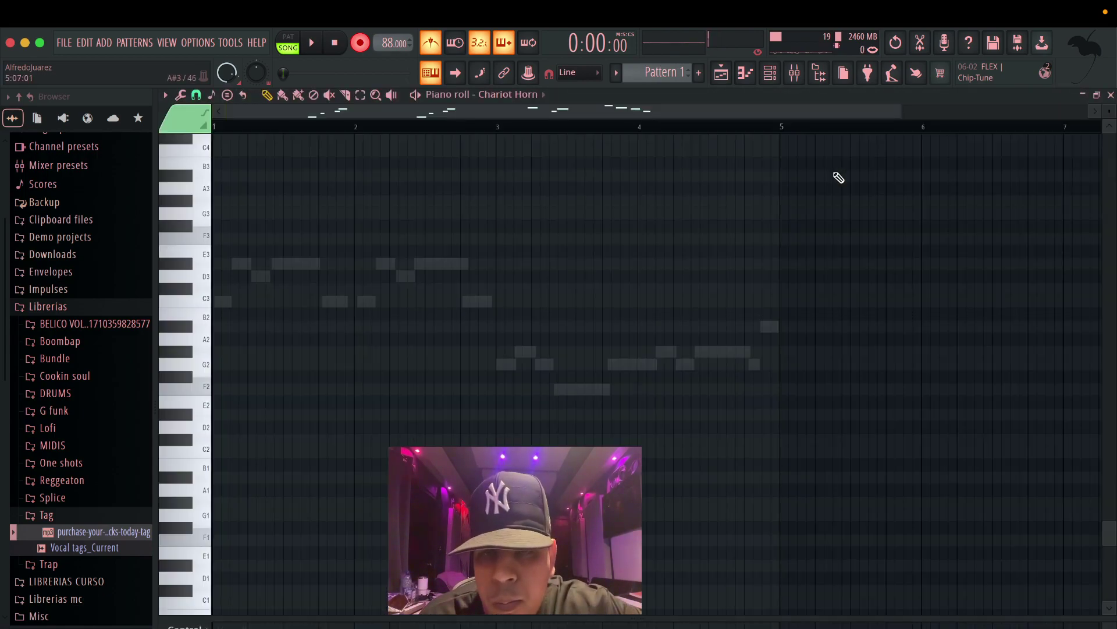
scroll(518, 259, "up", 10)
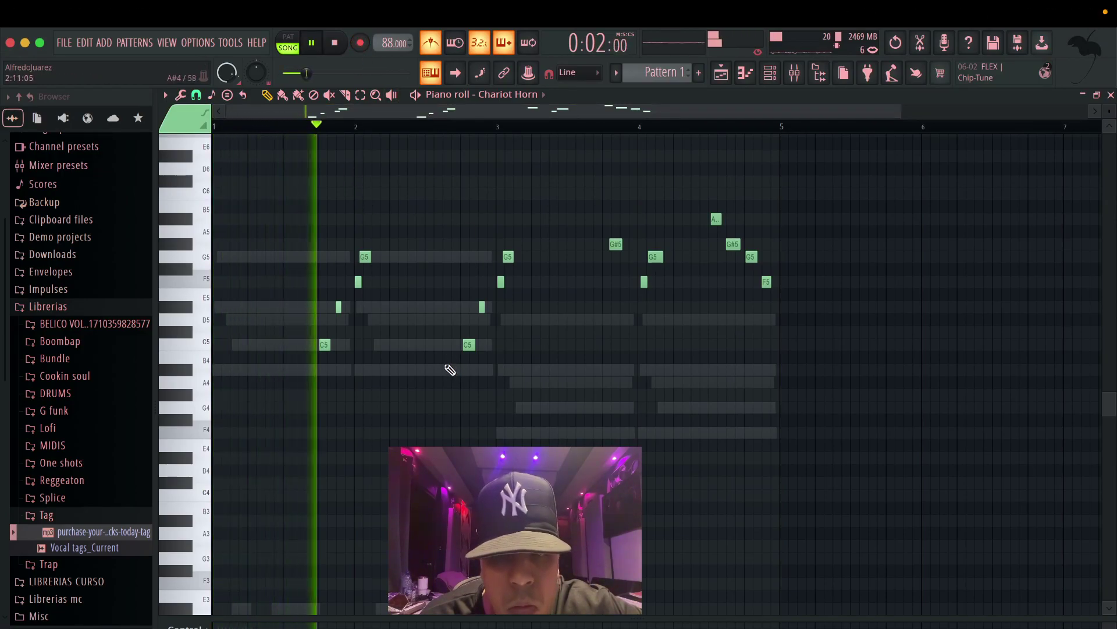
Lower the Chariot Horn channel's volume to about 46% while the song plays.
left_click_drag(827, 375, 211, 218)
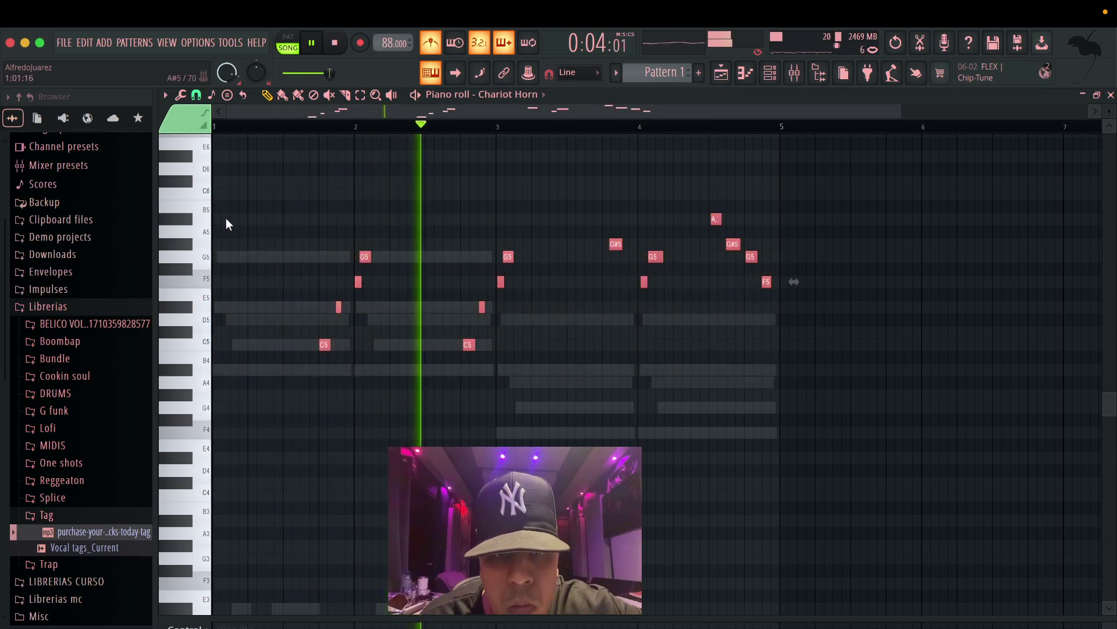
key("F6")
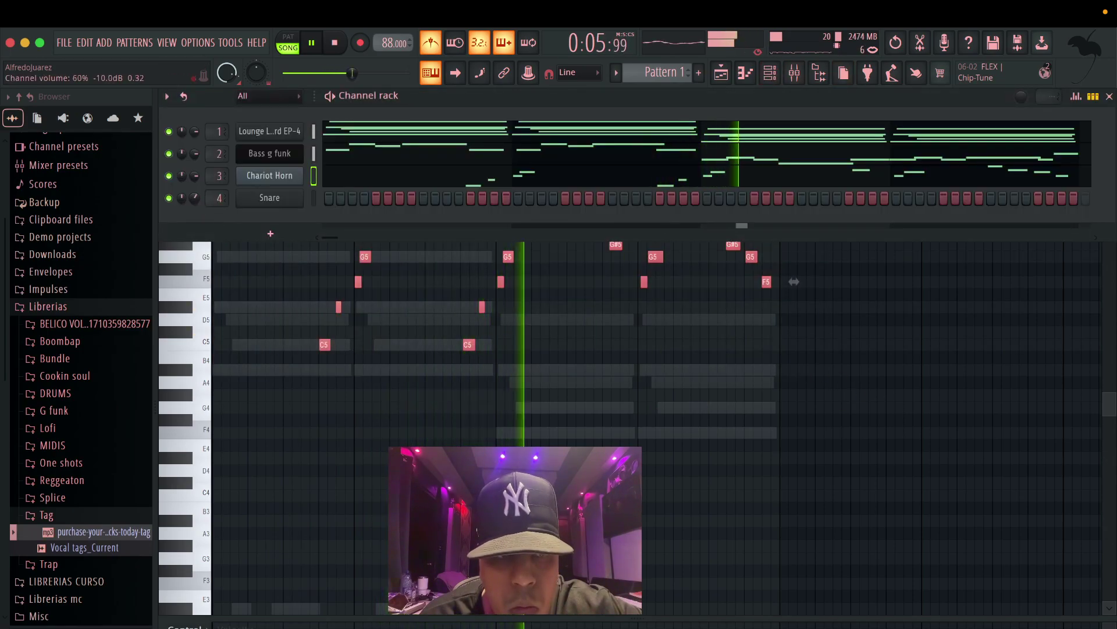
left_click(391, 345)
right_click(392, 345)
right_click(391, 345)
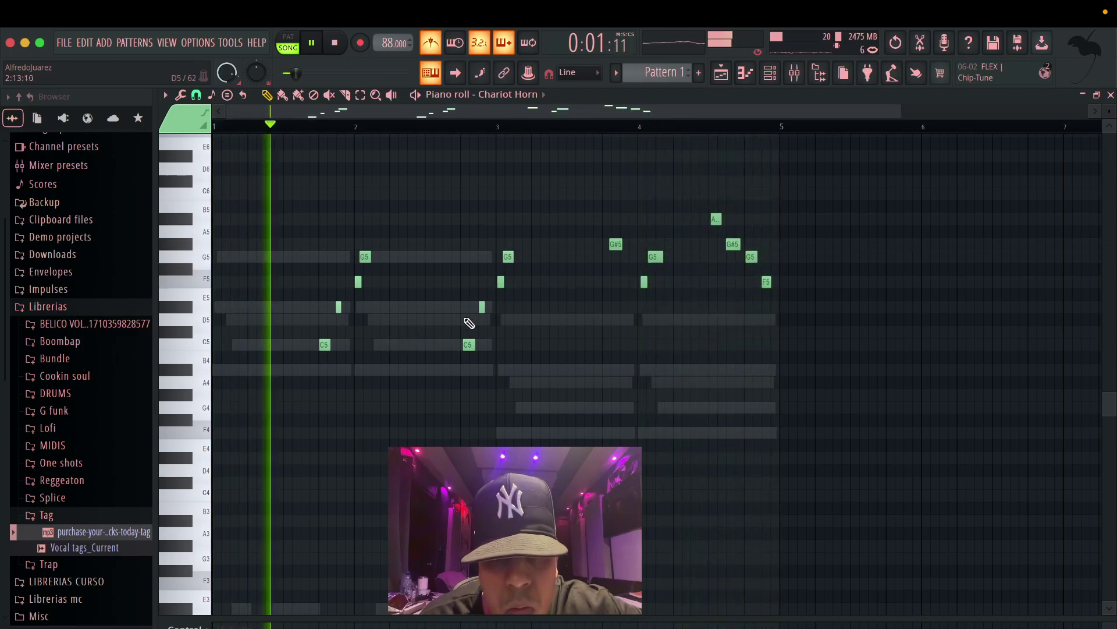
left_click(786, 83)
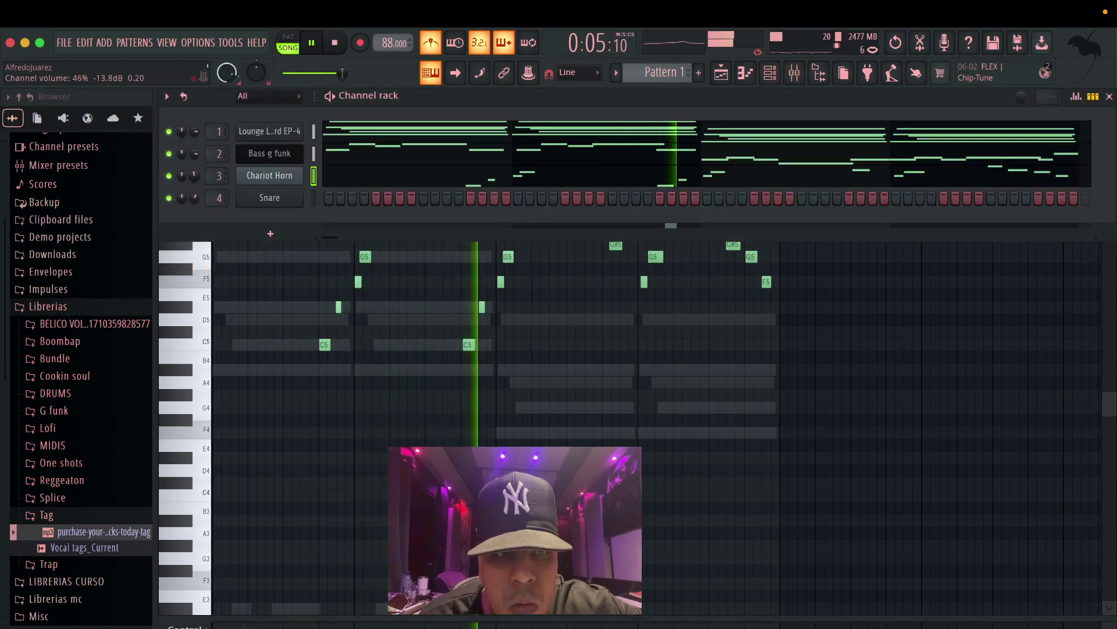
Replace the Snare channel with FLEX, load the All Strings Sustain preset from Essential Strings, and close the synth window.
right_click(291, 197)
mouse_move(383, 325)
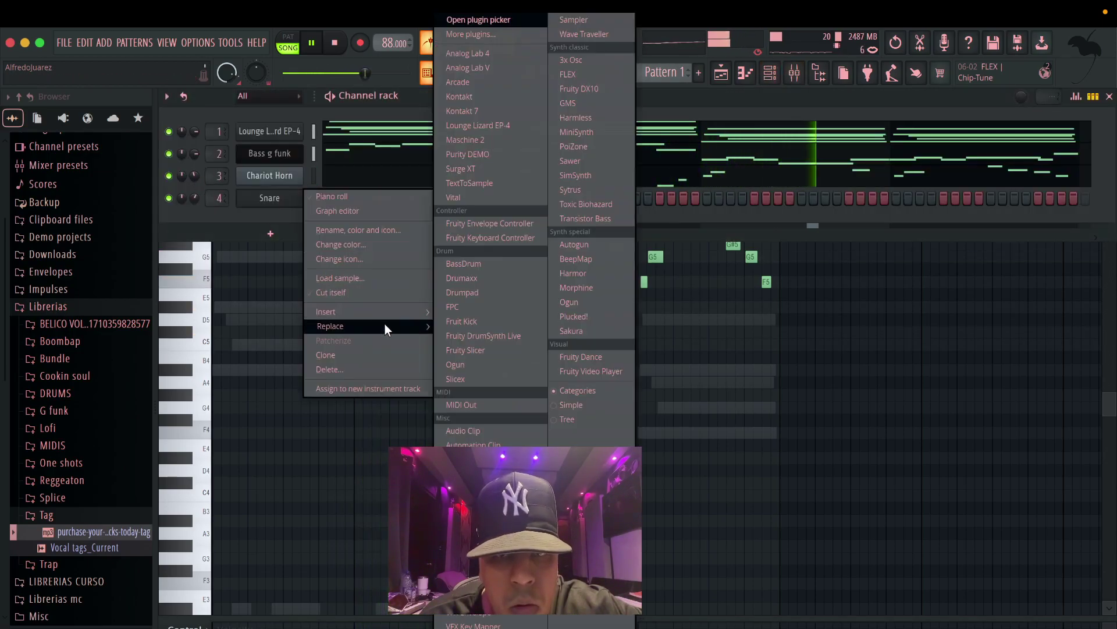
left_click(565, 78)
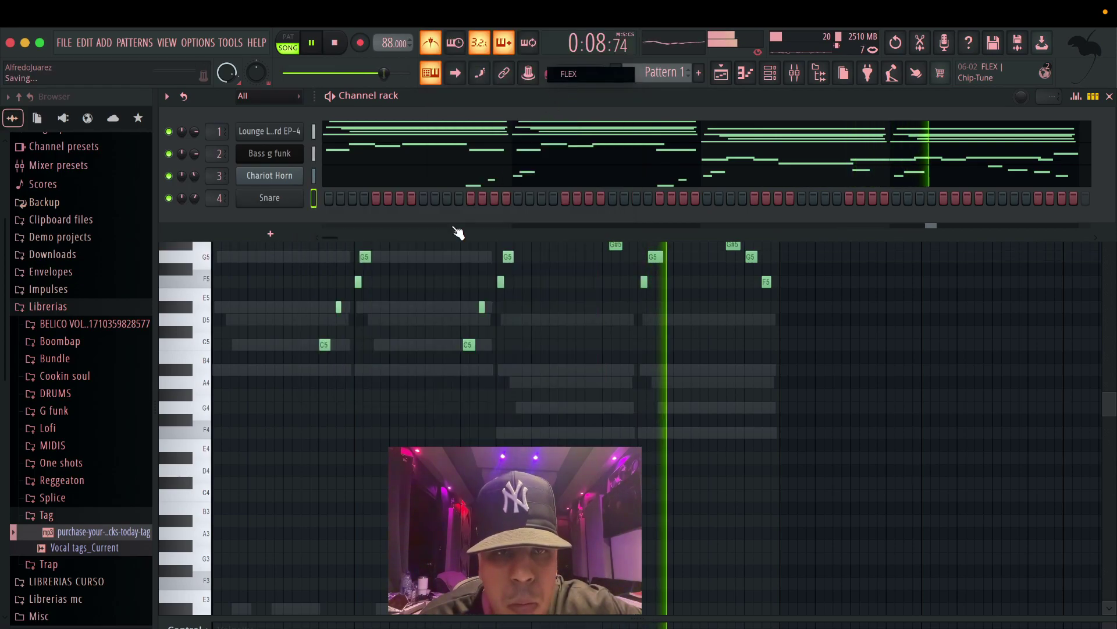
left_click_drag(461, 175, 581, 135)
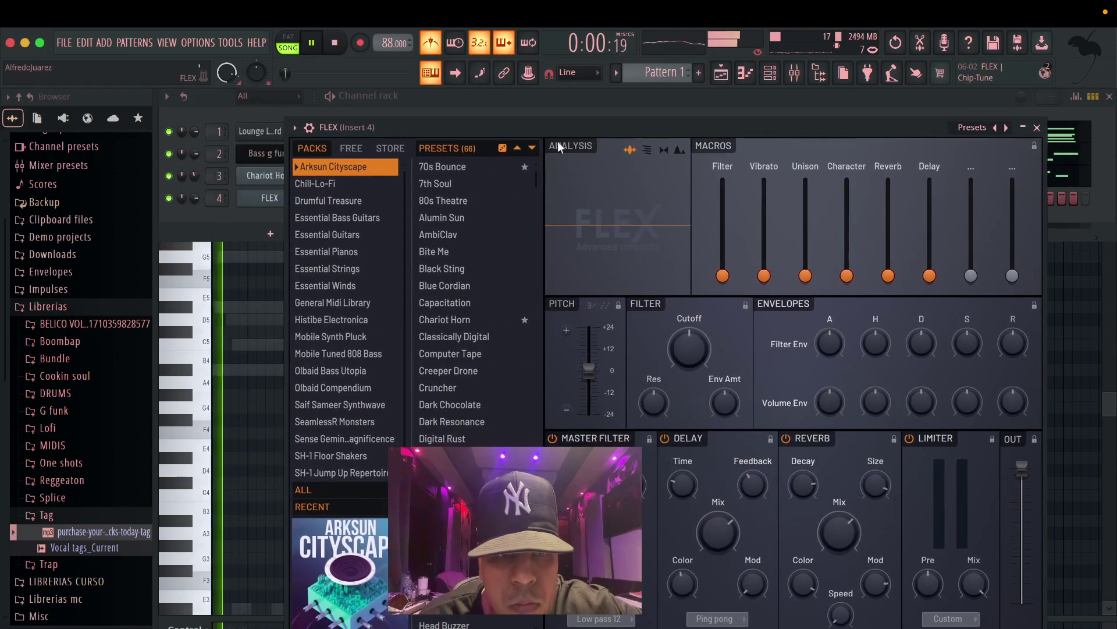
left_click(341, 270)
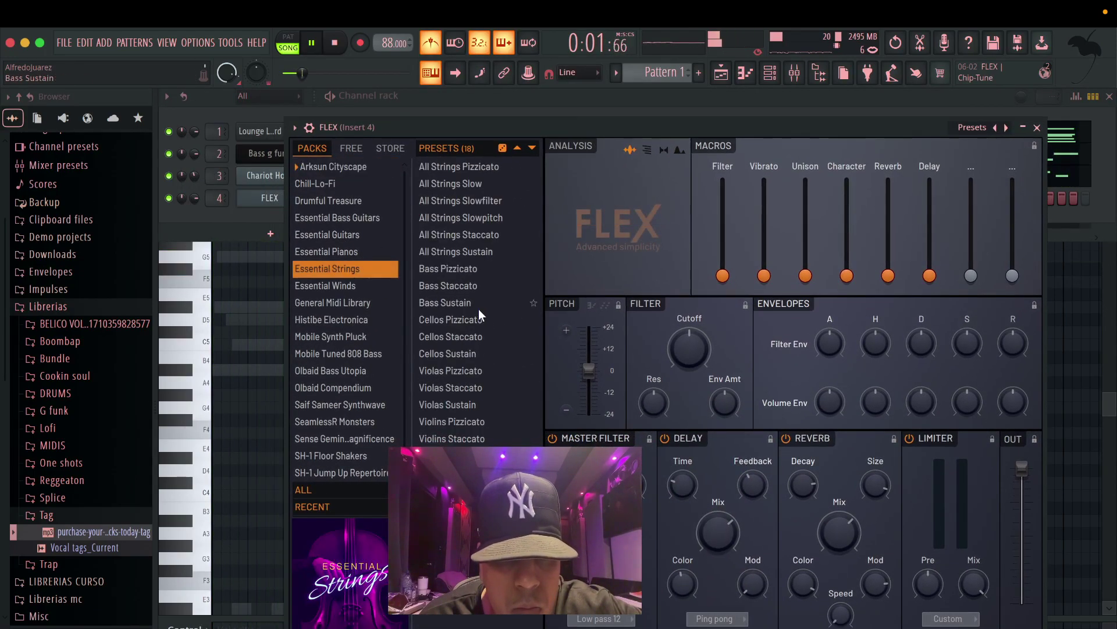
left_click(459, 252)
left_click(1037, 127)
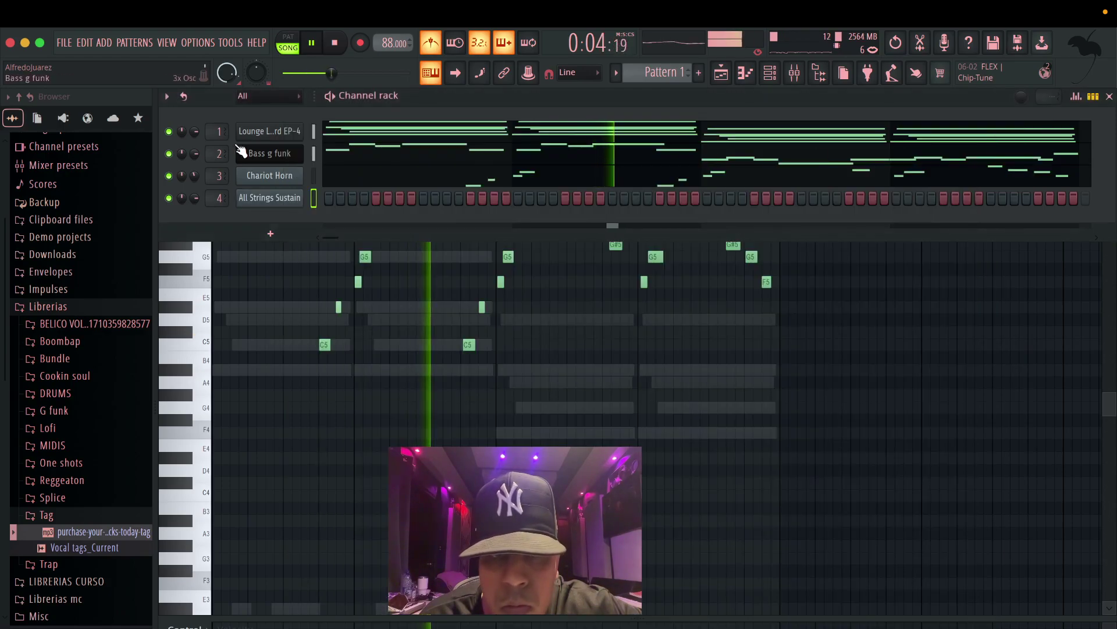
Copy the chord notes from the Lounge Lizard EP-4 channel and paste them into the All Strings Sustain channel.
right_click(250, 128)
left_click(493, 146)
right_click(256, 198)
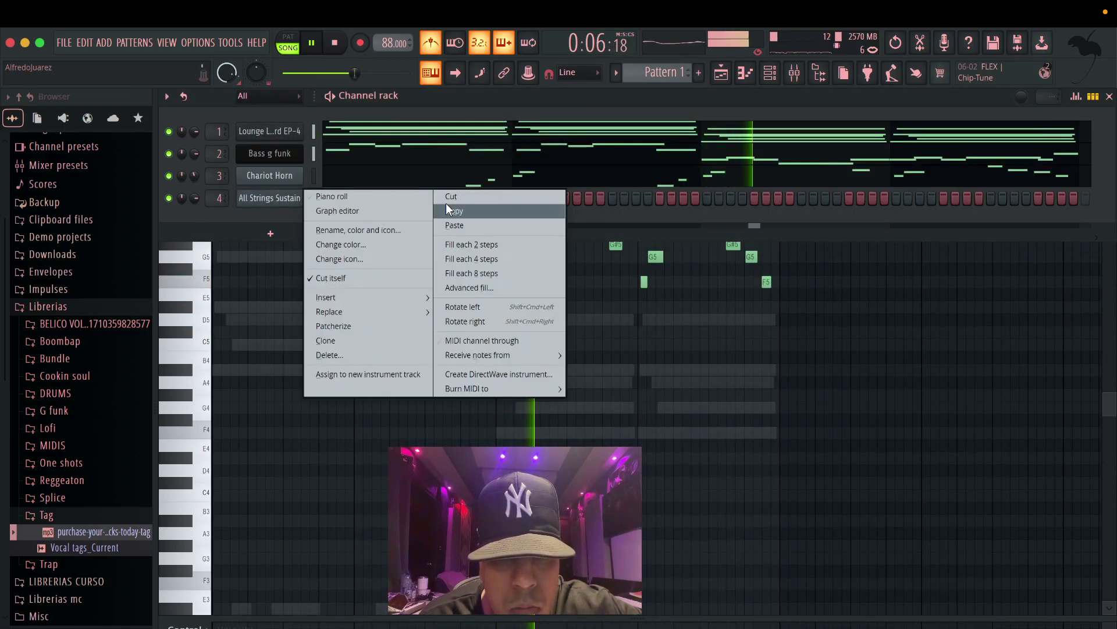
left_click(460, 227)
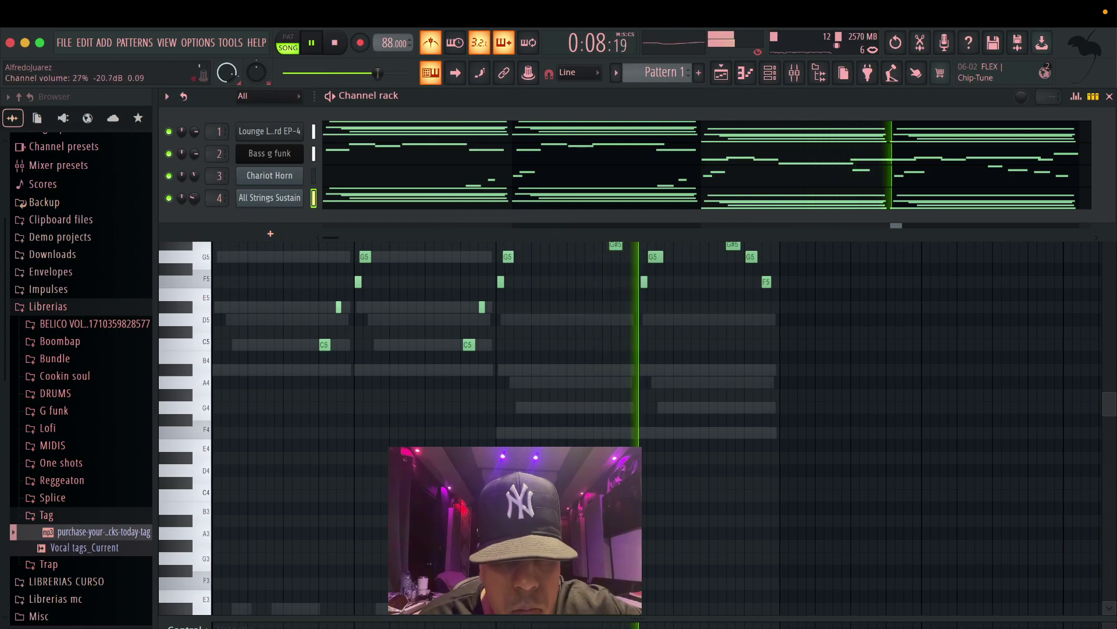
Transpose all the All Strings Sustain notes up one octave and lower that channel's volume to about 14%.
left_click(362, 205)
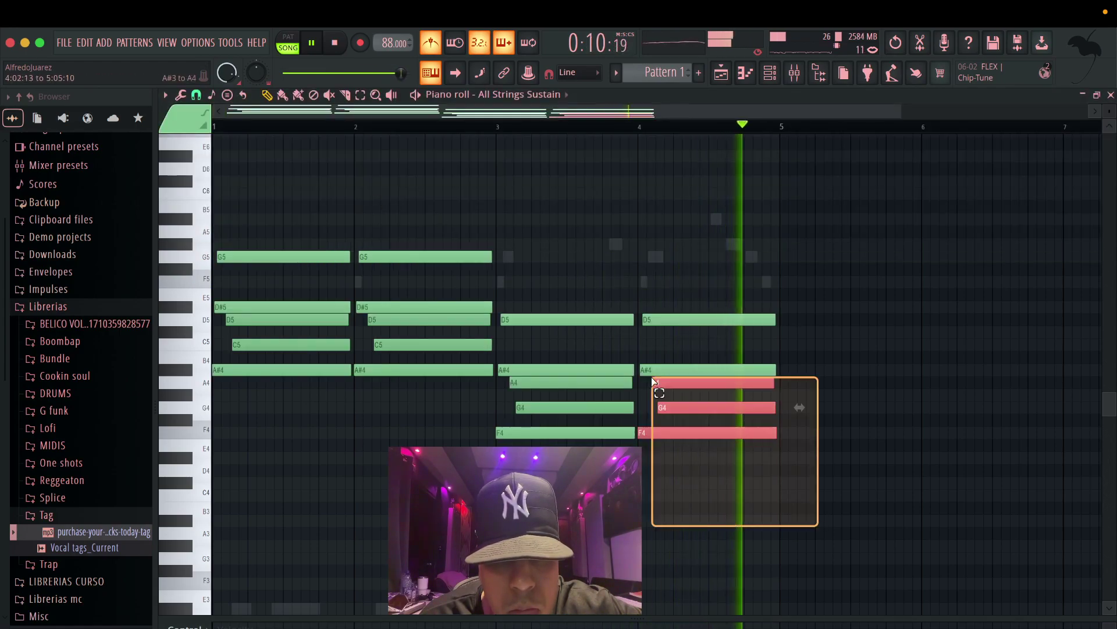
key("ctrl+a")
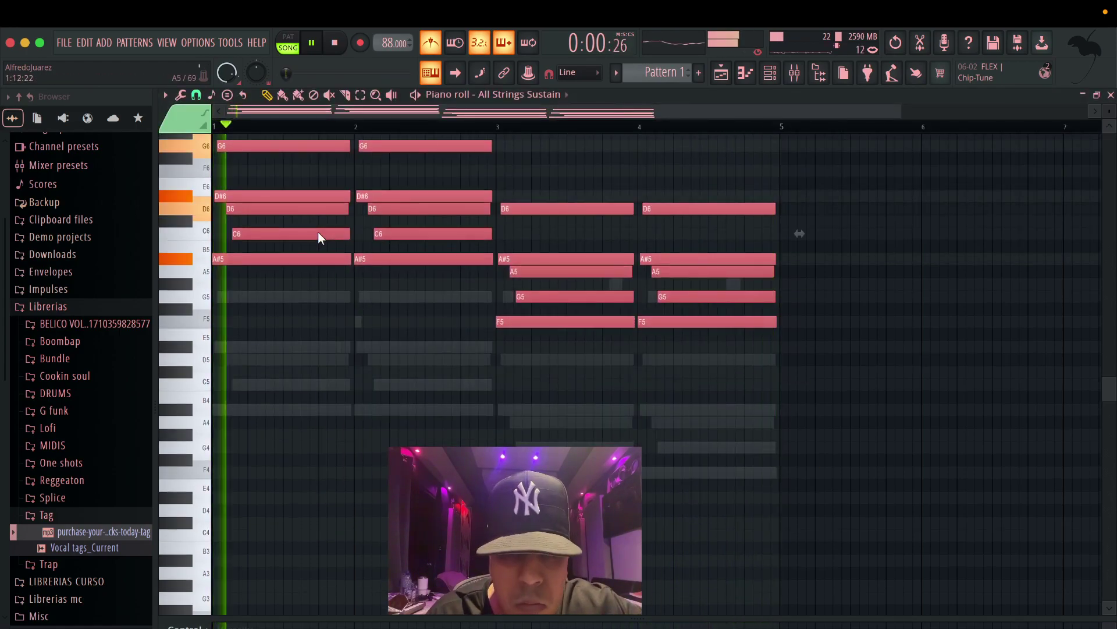
left_click(770, 73)
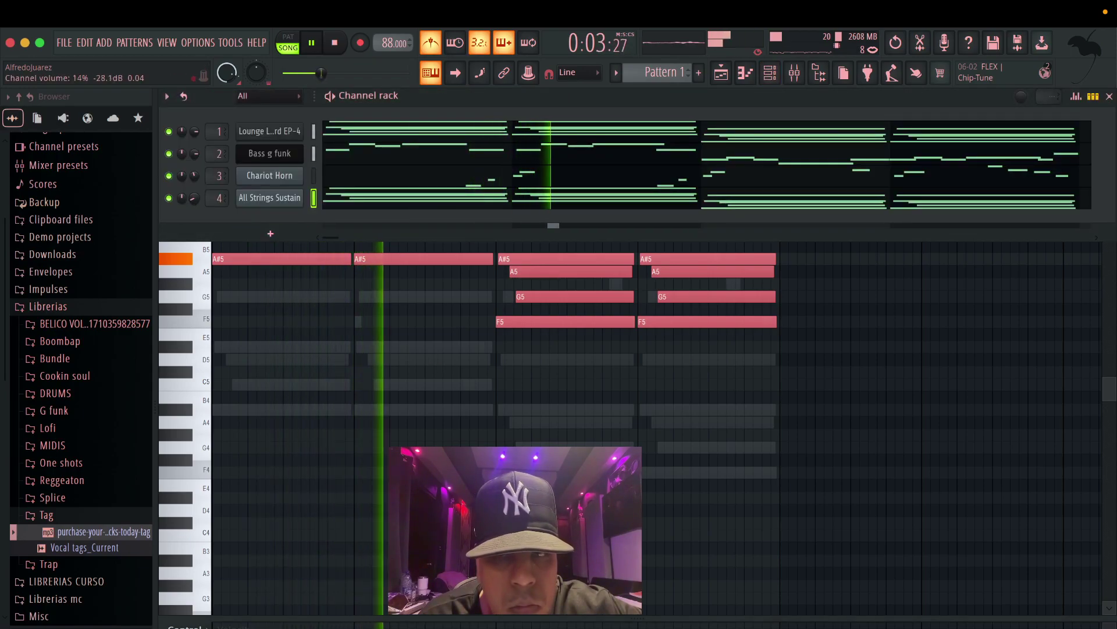
In the mixer, lower Insert 3's volume and set Insert 1 to about 88% and Insert 2 to about 96%.
left_click(794, 73)
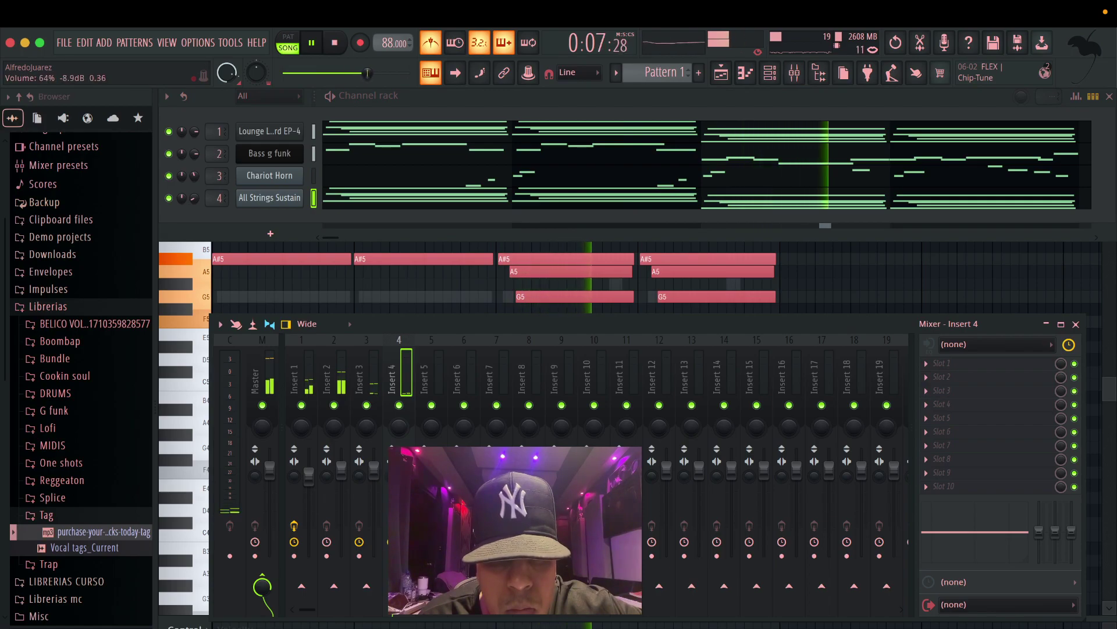
left_click_drag(374, 471, 374, 494)
left_click_drag(309, 476, 309, 480)
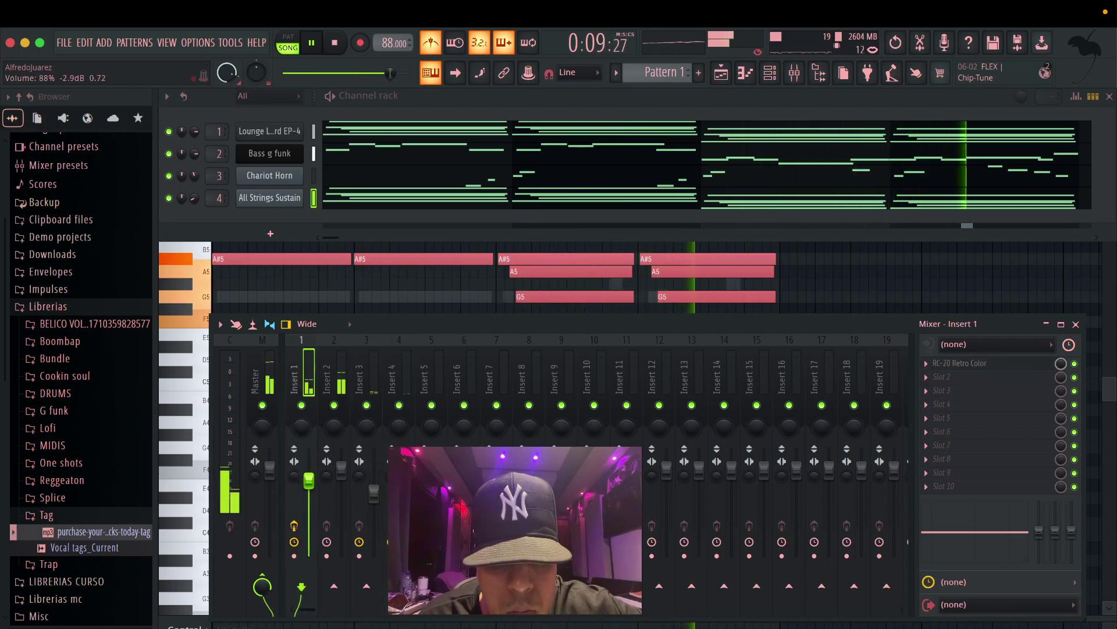
left_click(342, 471)
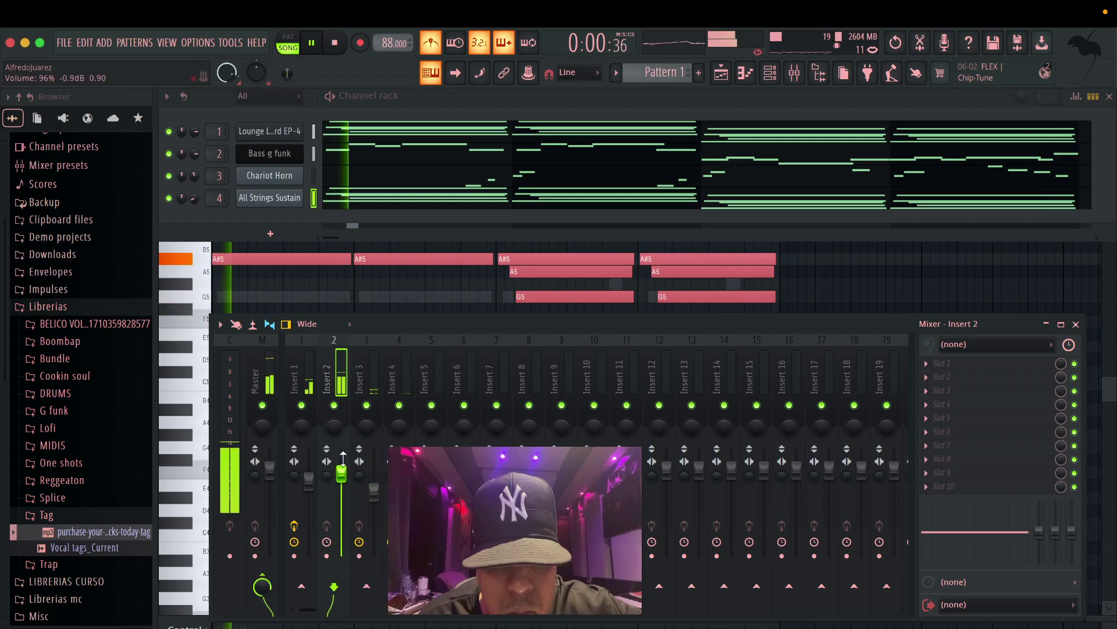
left_click(407, 377)
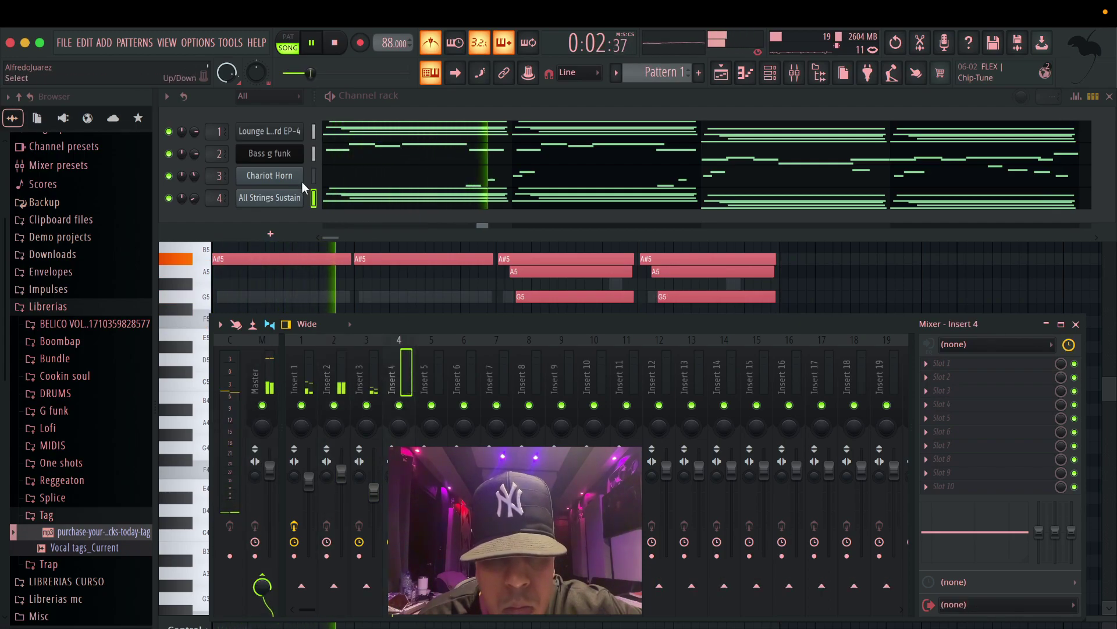
Create Pattern 2 and place it as a two-bar clip at the start of Track 2 in the playlist.
left_click(272, 233)
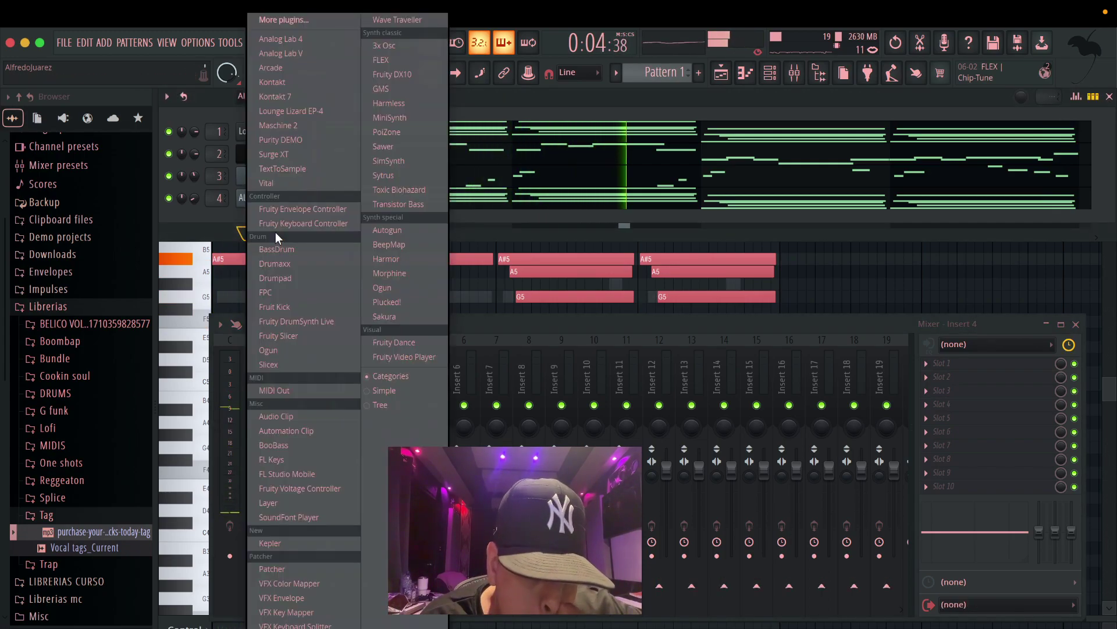
left_click(720, 75)
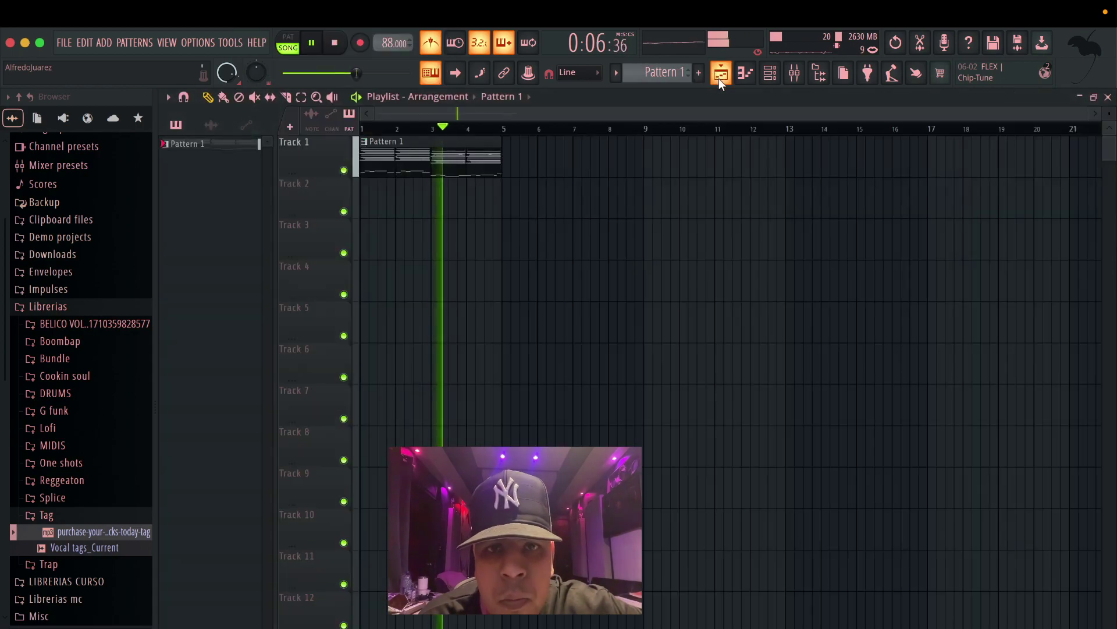
left_click(699, 73)
key("Return")
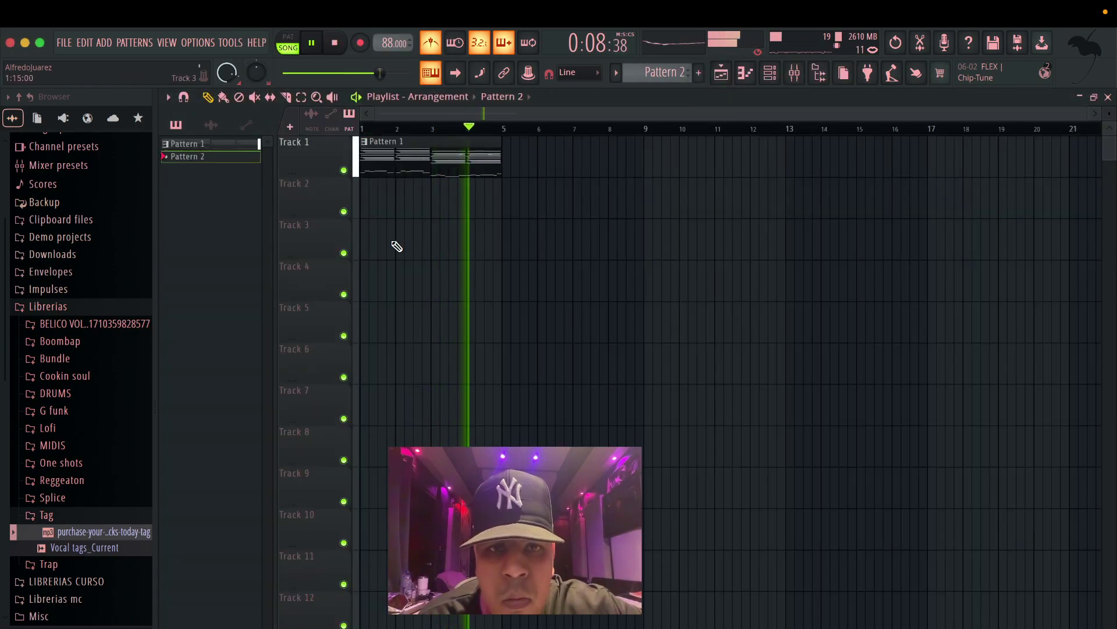
left_click(368, 201)
left_click_drag(400, 204, 432, 216)
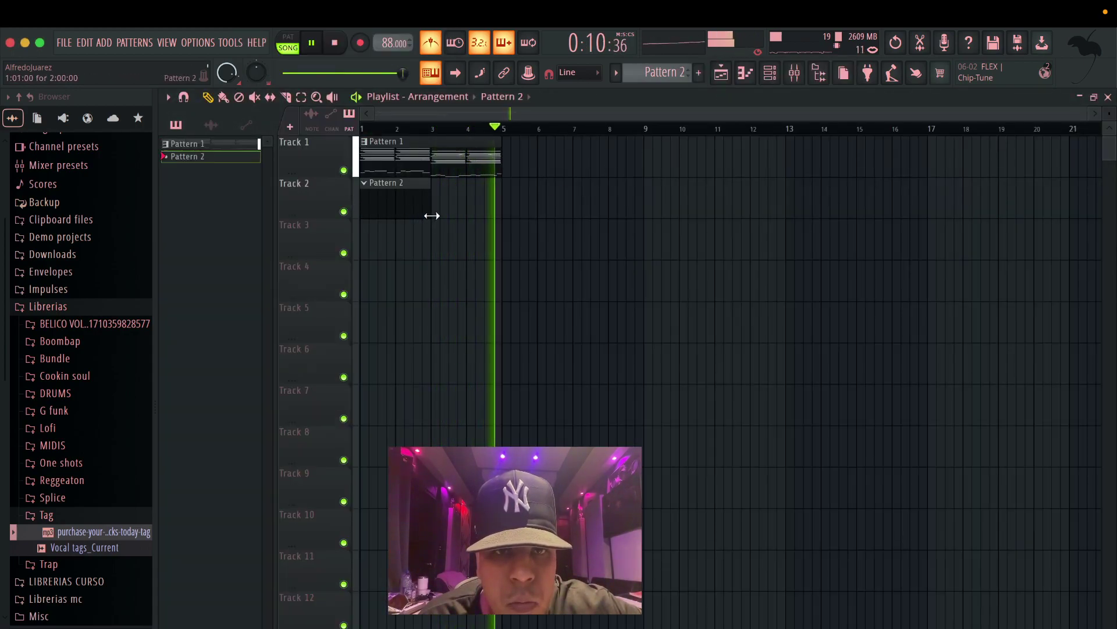
left_click(432, 216)
Add the Kick (Jet Li) sample from the Cookin Soul drum kit and place kicks on steps 1, 7, 11, 17 and 27.
key("F6")
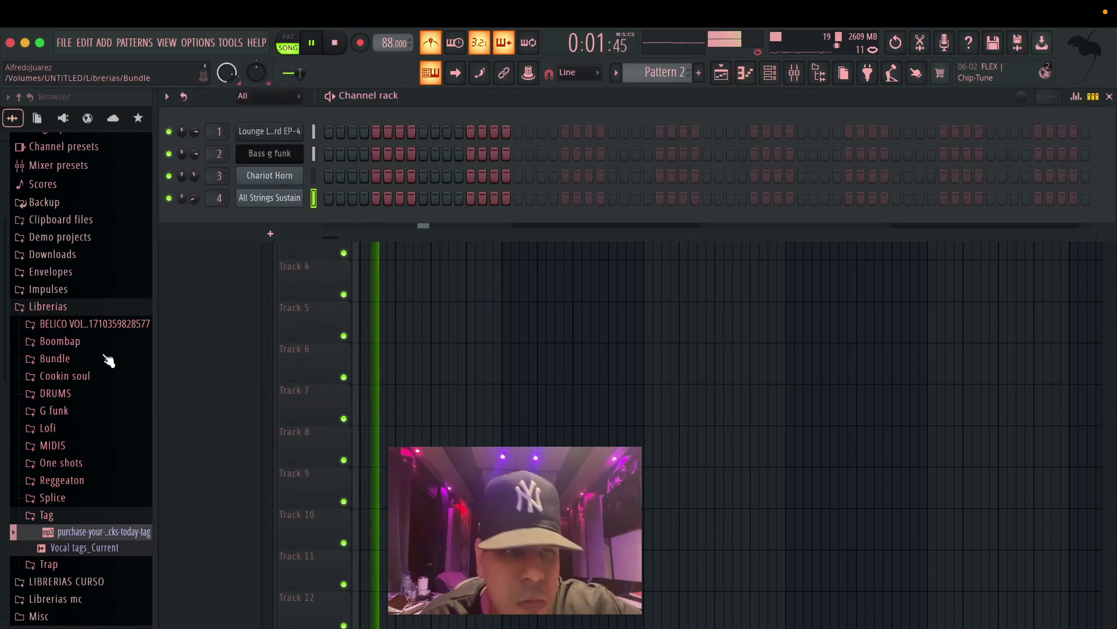
left_click(78, 372)
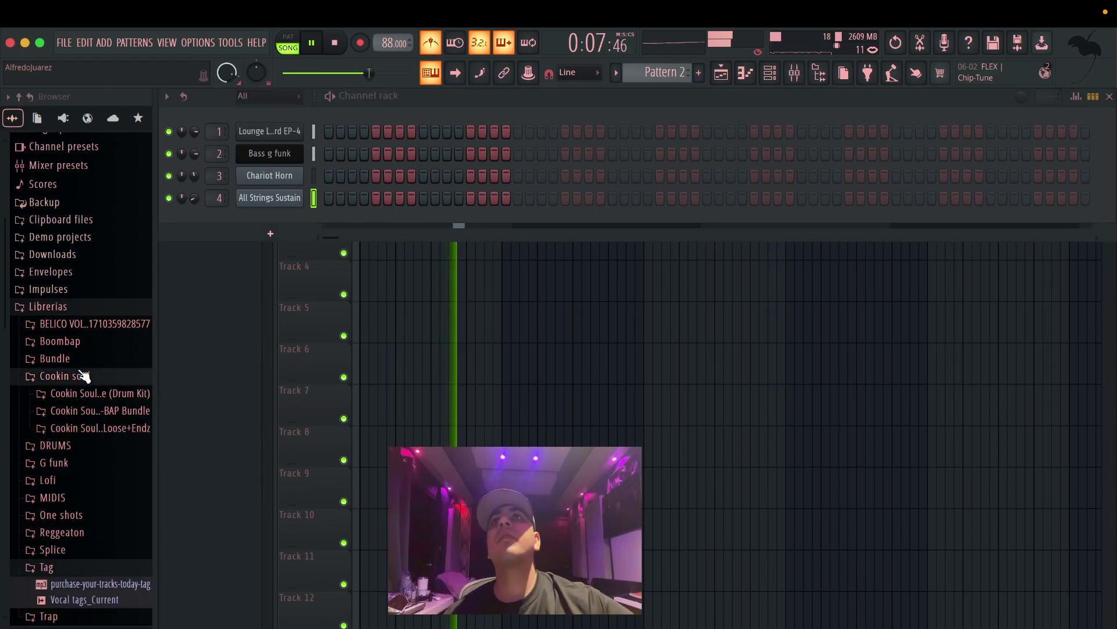
left_click(90, 394)
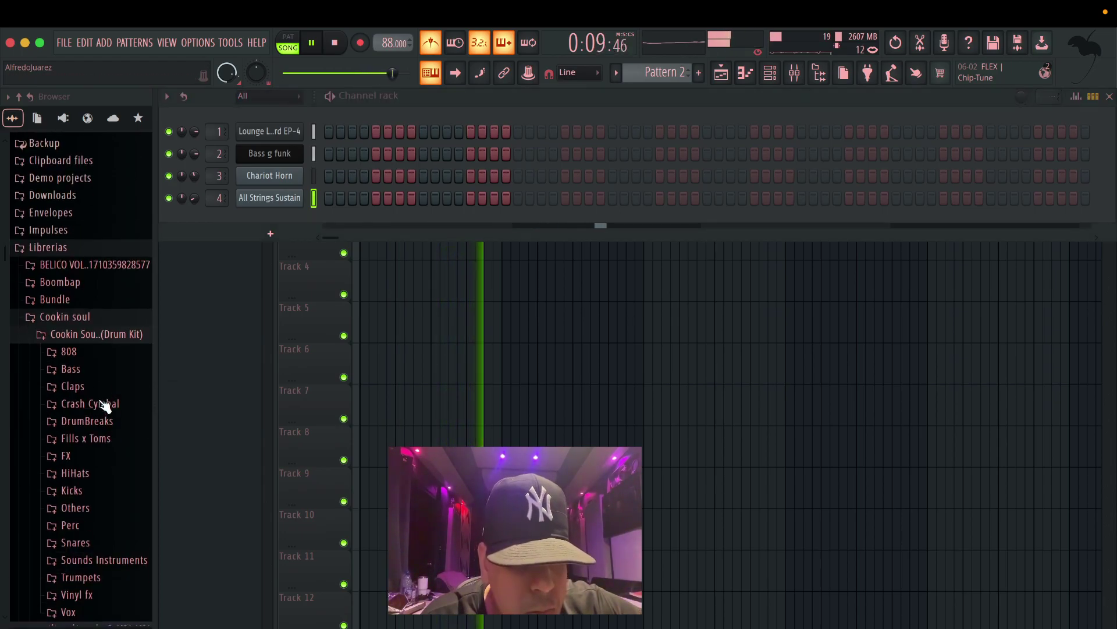
left_click(76, 478)
left_click(87, 409)
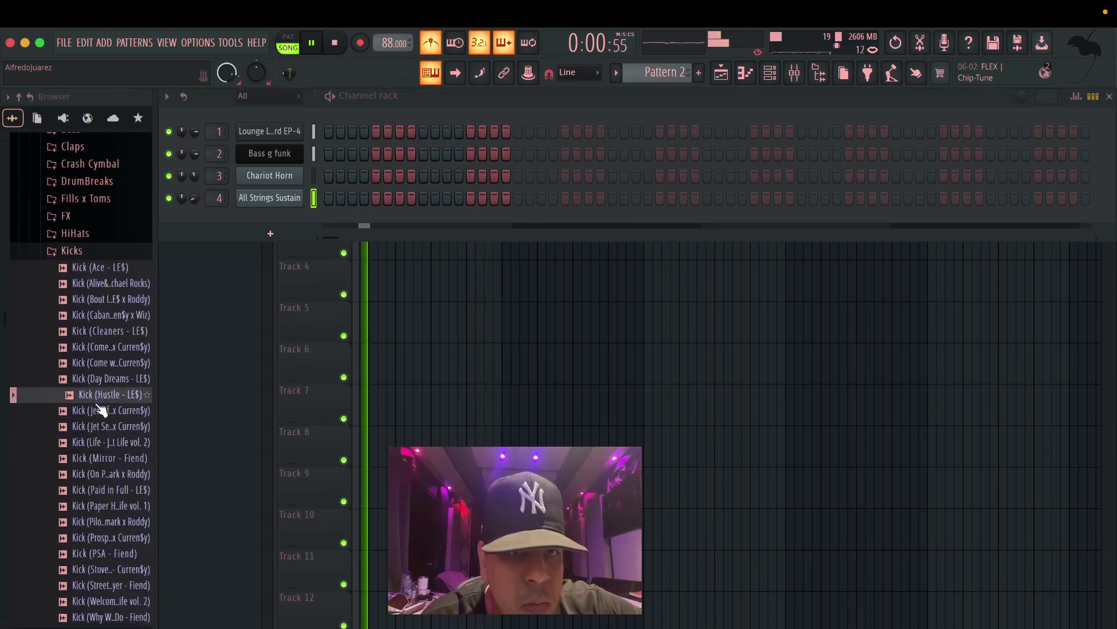
left_click_drag(100, 416, 329, 227)
left_click(447, 220)
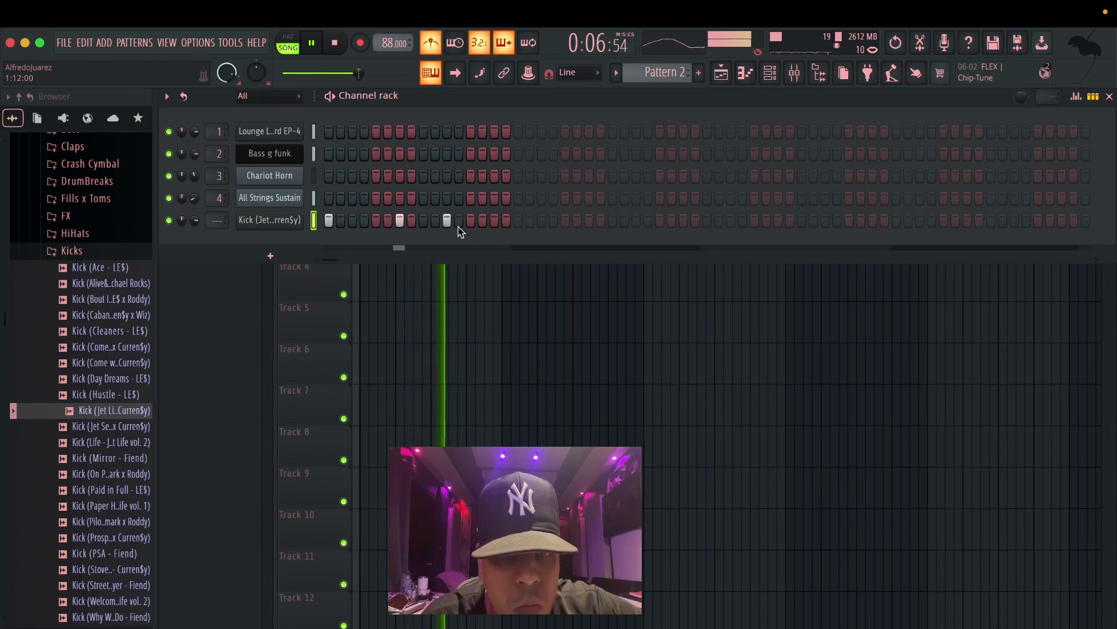
left_click(518, 221)
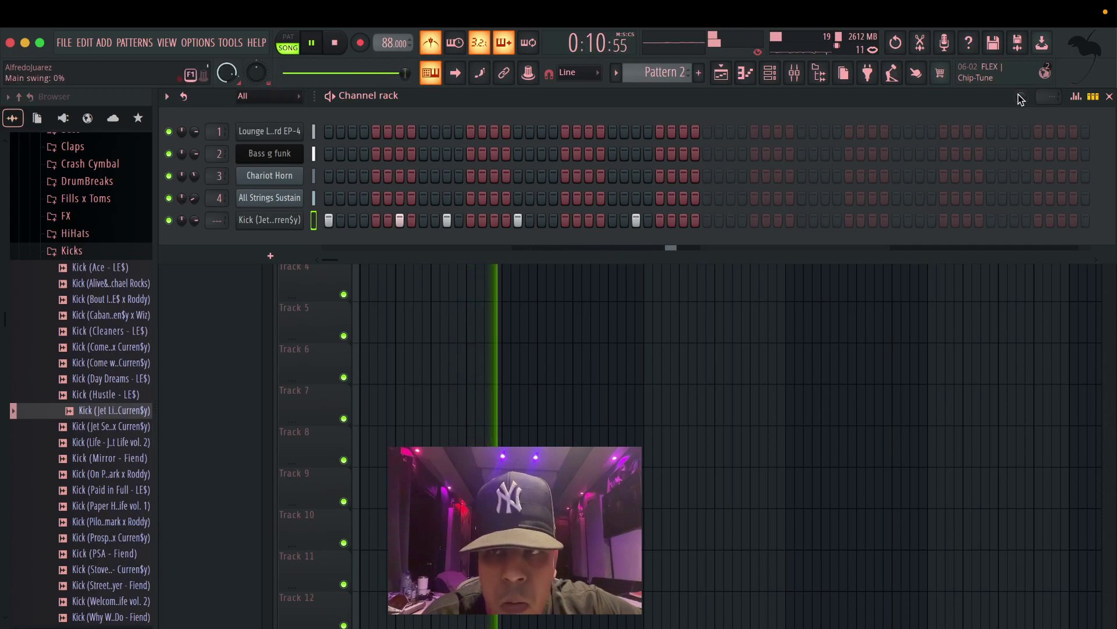
Add a HiHat (Jet..x Curren$y) sample from the drum kit's HiHats folder as a new channel under the kick.
left_click(72, 250)
left_click(75, 233)
left_click(96, 268)
scroll(105, 268, "down", 1)
left_click_drag(118, 266, 260, 241)
Fill the hi-hat channel on every fourth step and lower the velocity of every second hit.
right_click(259, 241)
left_click(466, 304)
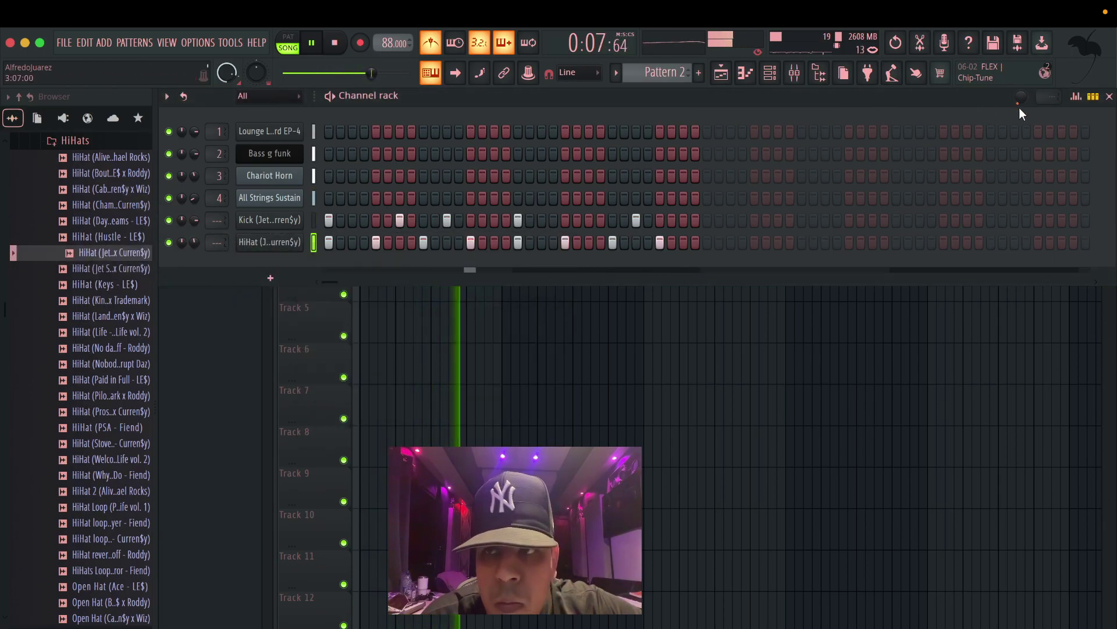
left_click(1077, 97)
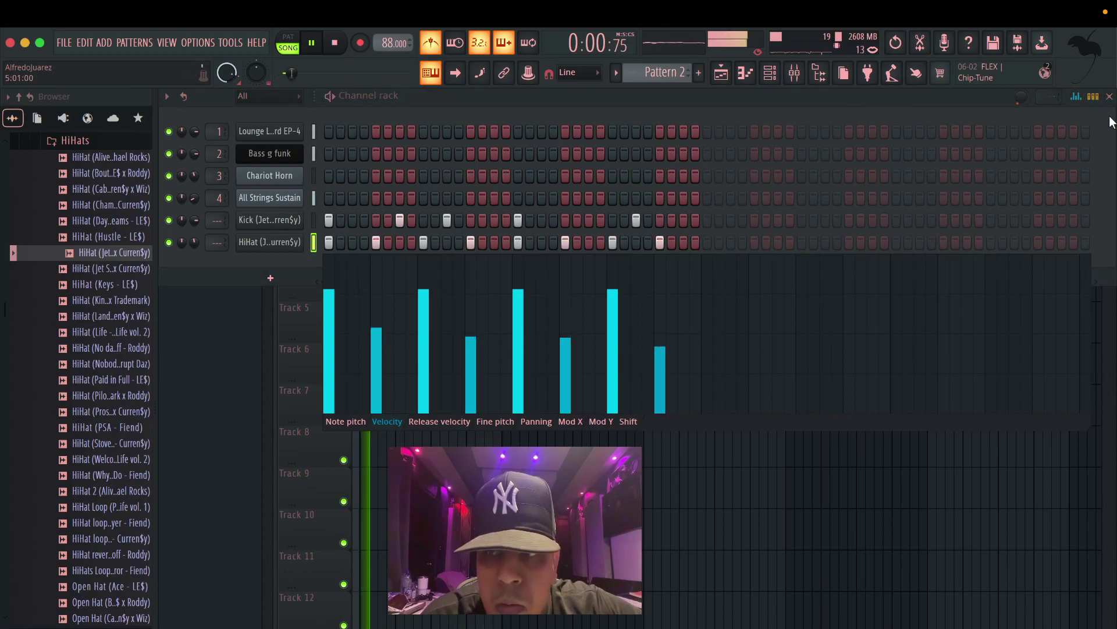
left_click(1077, 97)
Audition the Open Hat samples in the HiHats folder against the playing beat.
scroll(150, 278, "down", 1)
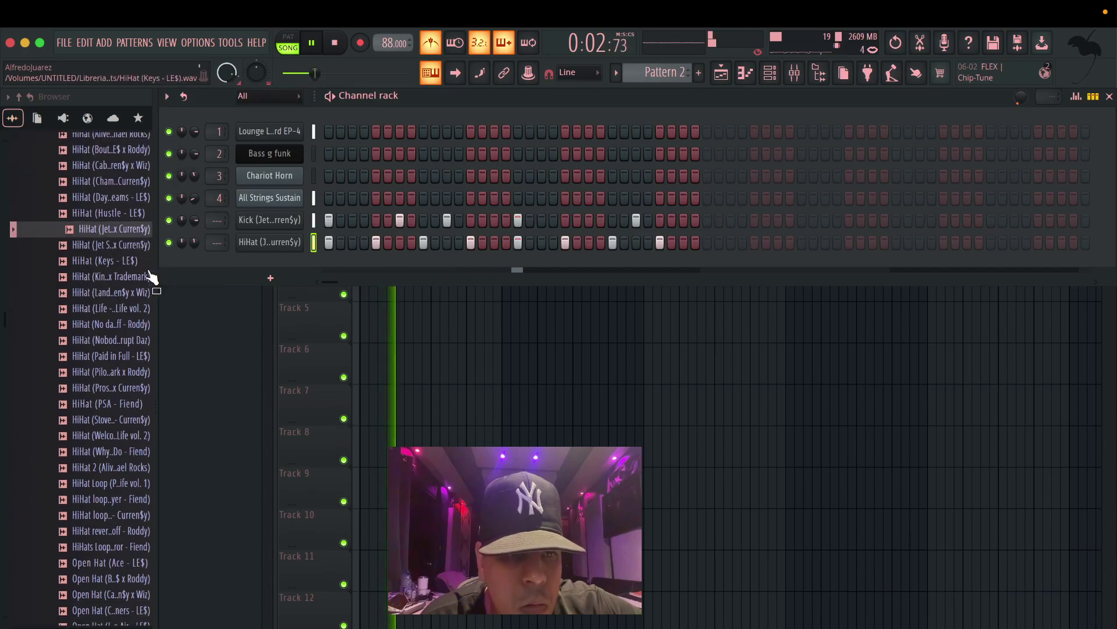
scroll(149, 276, "down", 10)
left_click(106, 347)
left_click(98, 301)
left_click(95, 364)
left_click(94, 352)
left_click(97, 303)
left_click(102, 288)
left_click(104, 273)
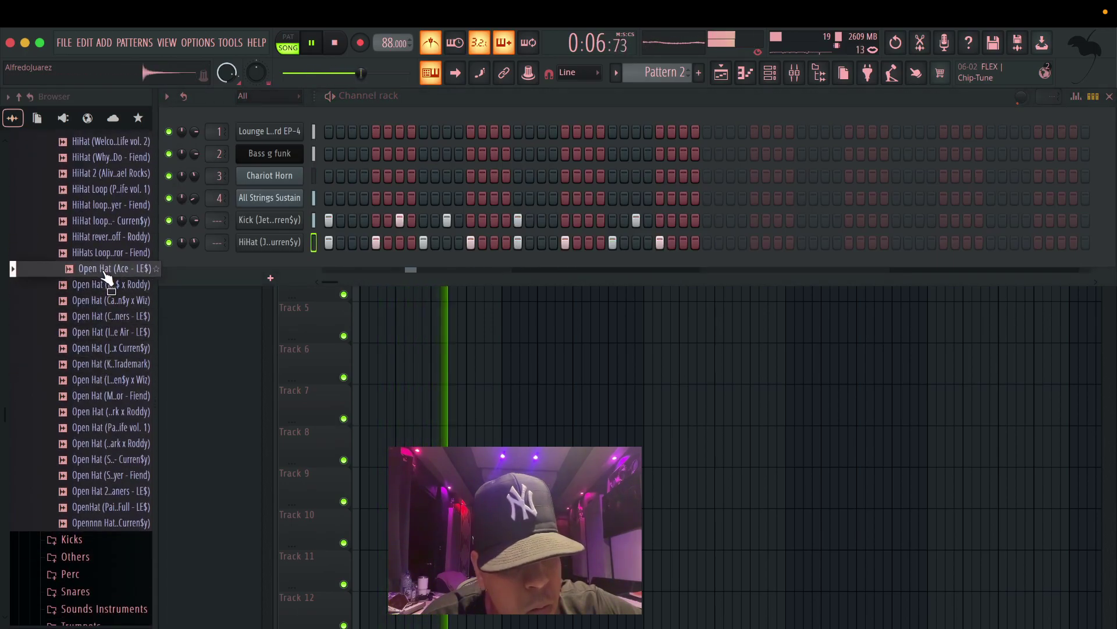
left_click(103, 300)
left_click(98, 316)
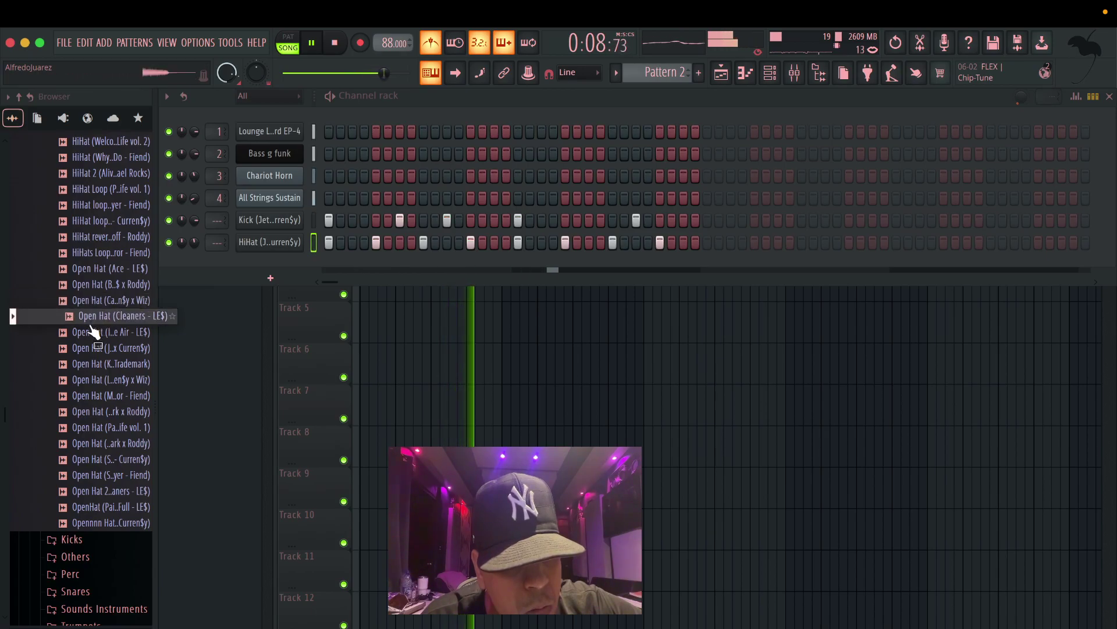
left_click(94, 332)
left_click(95, 347)
left_click(95, 363)
left_click(95, 379)
left_click(94, 396)
left_click(97, 412)
left_click(100, 428)
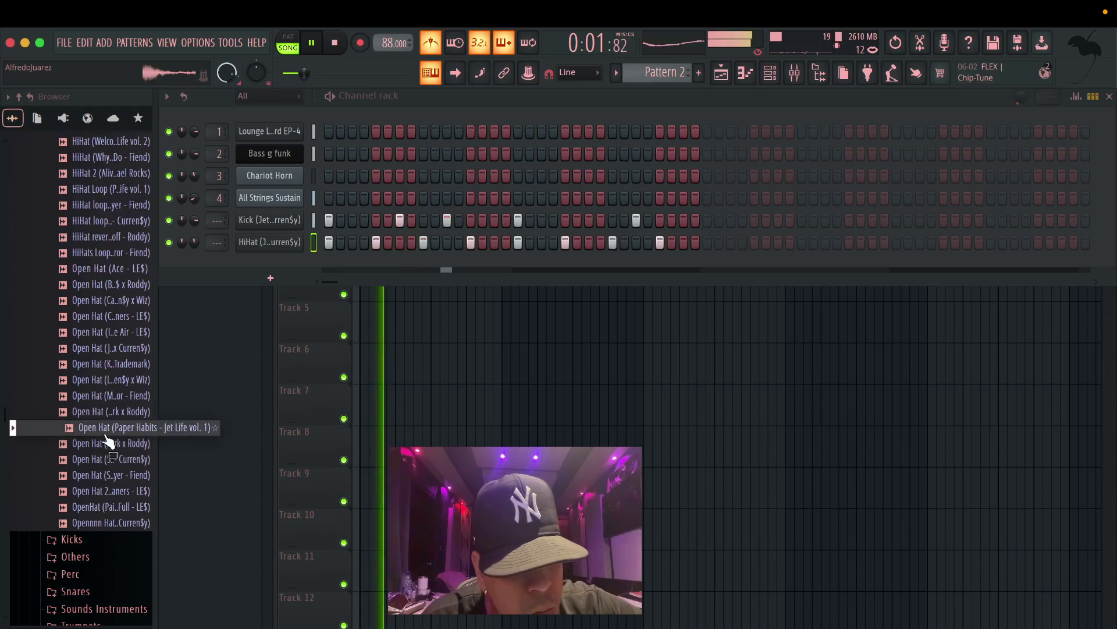
left_click(88, 351)
left_click(90, 332)
left_click(92, 316)
left_click(96, 300)
left_click(98, 284)
left_click(95, 269)
left_click(97, 284)
left_click(99, 316)
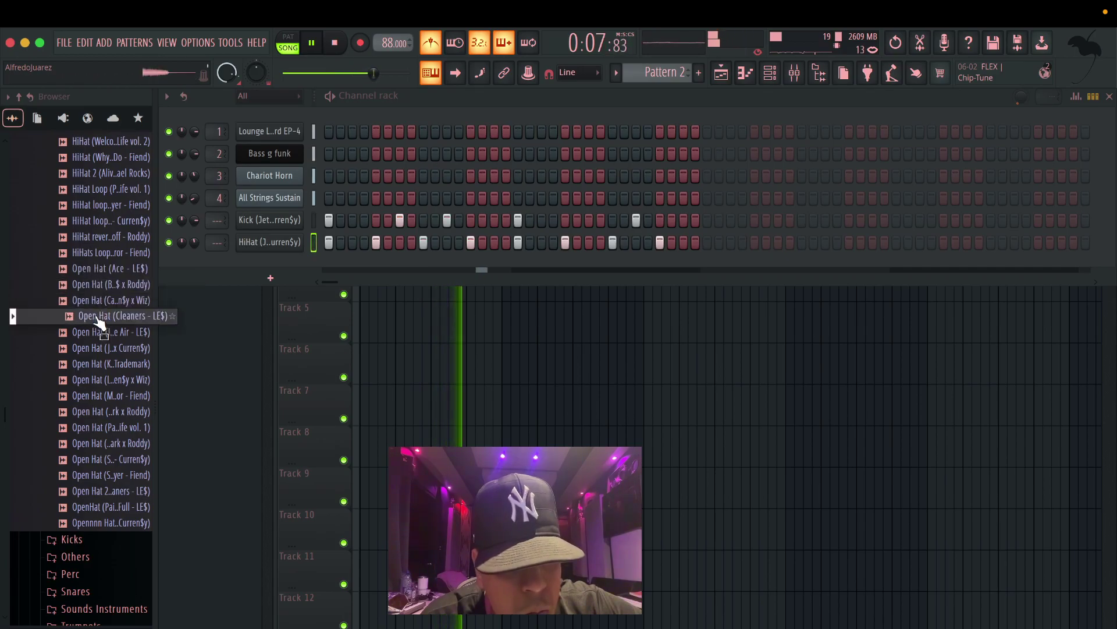
left_click(101, 331)
left_click(102, 347)
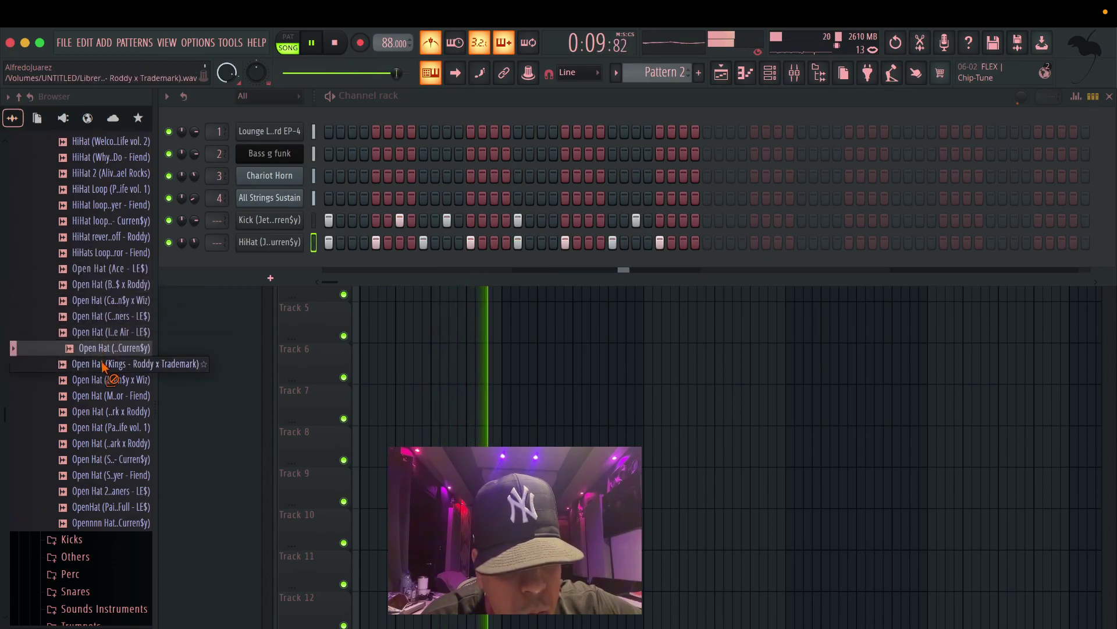
left_click(98, 363)
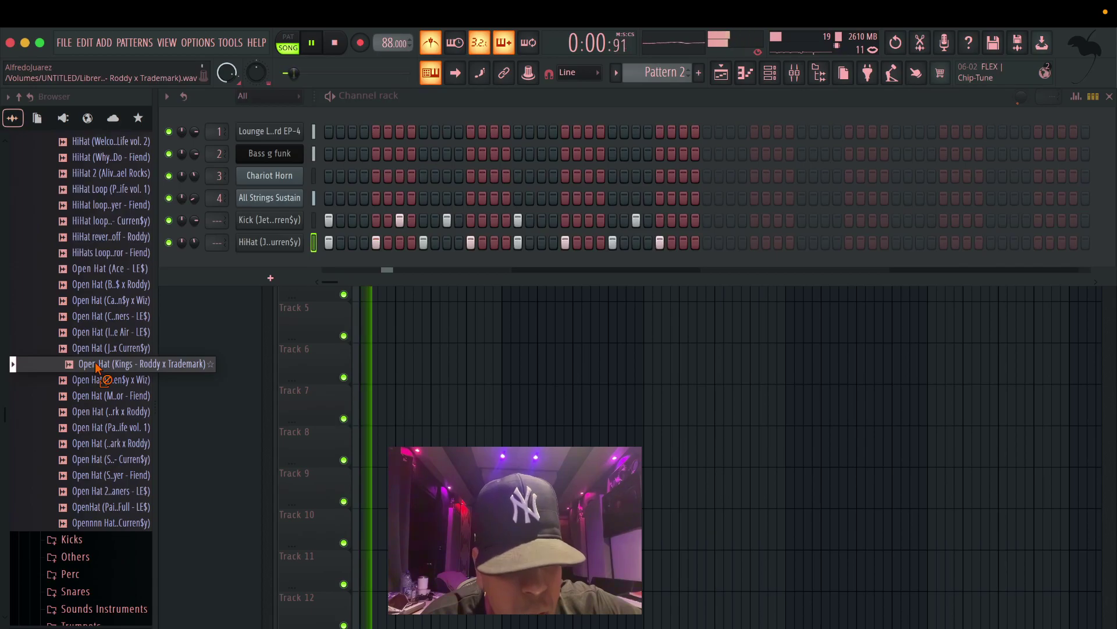
Add Open Hat (Cleaners - LE$) as a new channel at reduced volume and try a hit on step 9.
left_click_drag(108, 316, 504, 262)
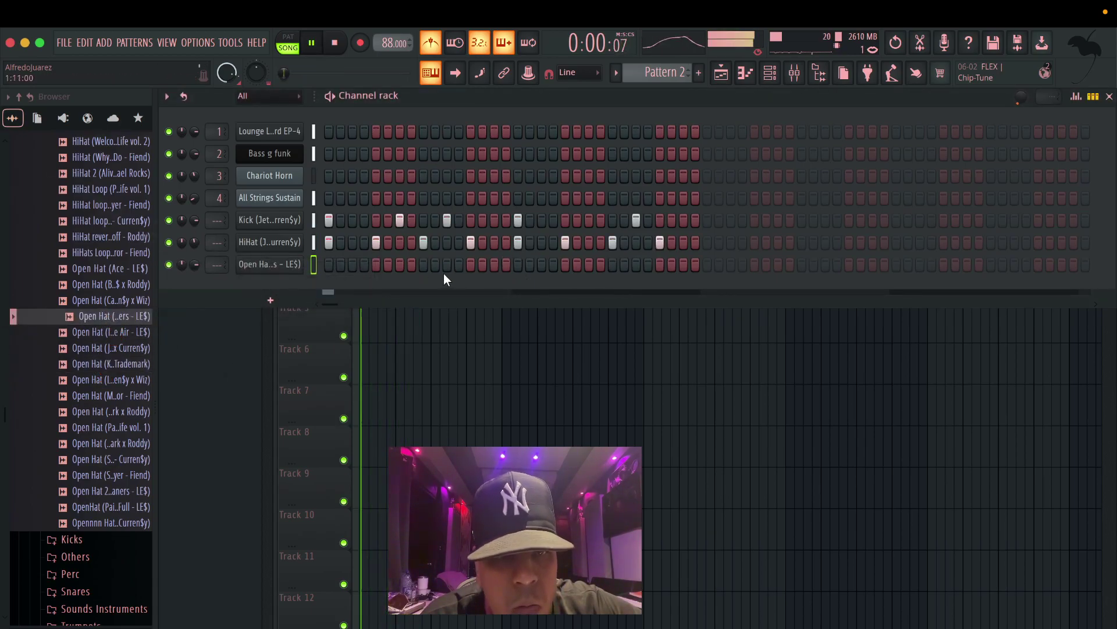
left_click(423, 265)
left_click_drag(195, 265, 194, 278)
key("space")
key("space")
key("space")
right_click(423, 265)
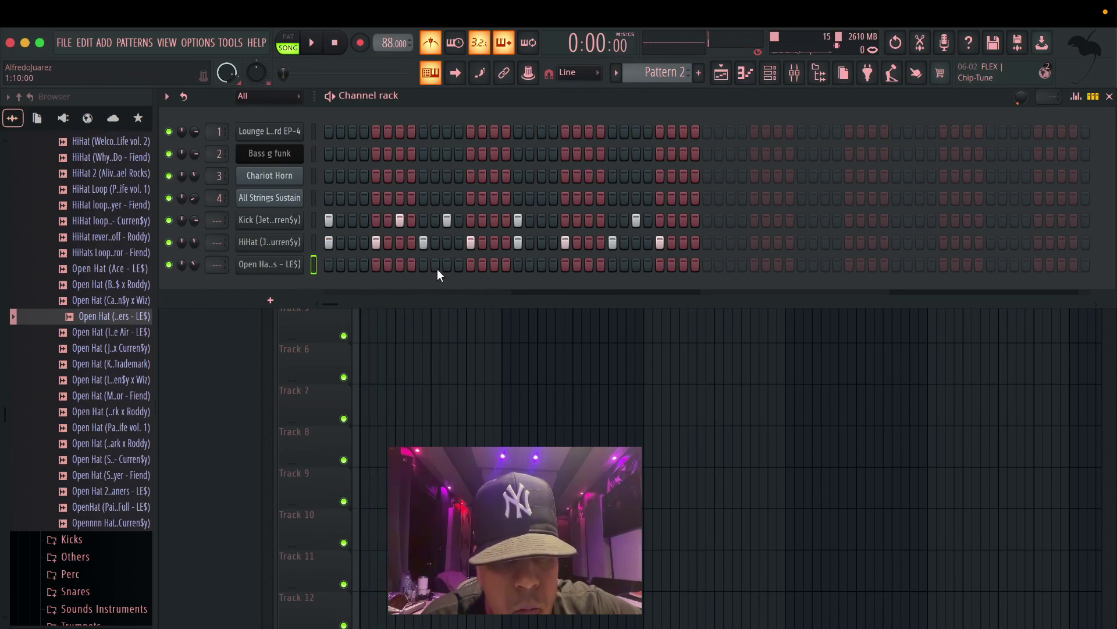
Place Open Hat (Cleaners - LE$) hits on steps 7 and 23 and lower the channel's volume further.
left_click(401, 265)
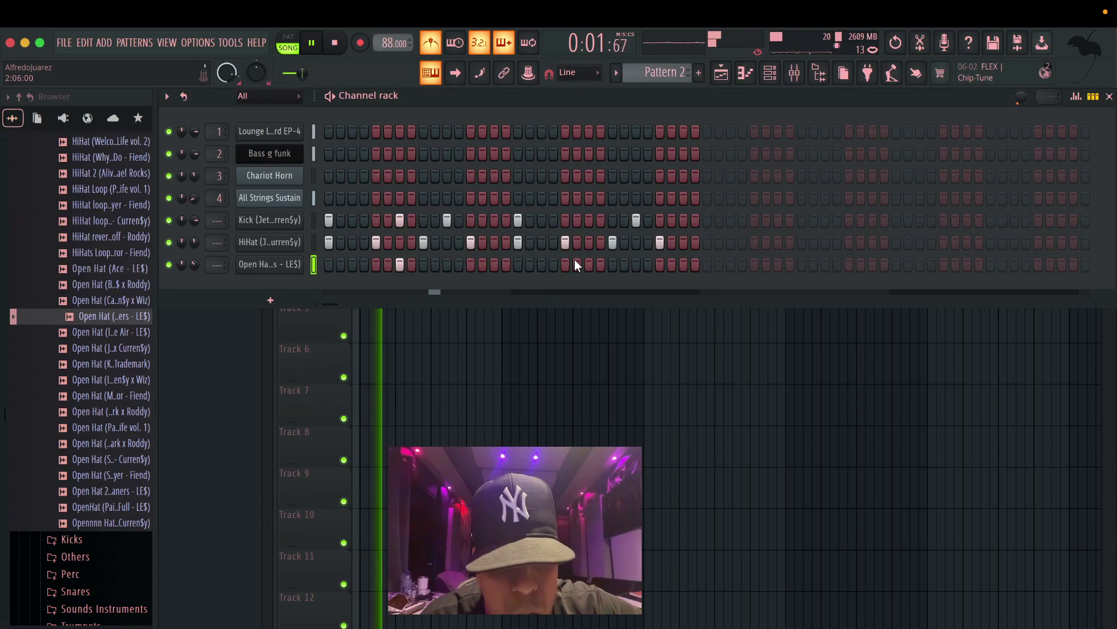
left_click(588, 265)
left_click_drag(195, 264, 195, 273)
Add the Open Hat (J..x Curren$y) sample with hits on steps 15 and 31, quieter and panned about 32% left.
left_click(110, 300)
left_click(108, 285)
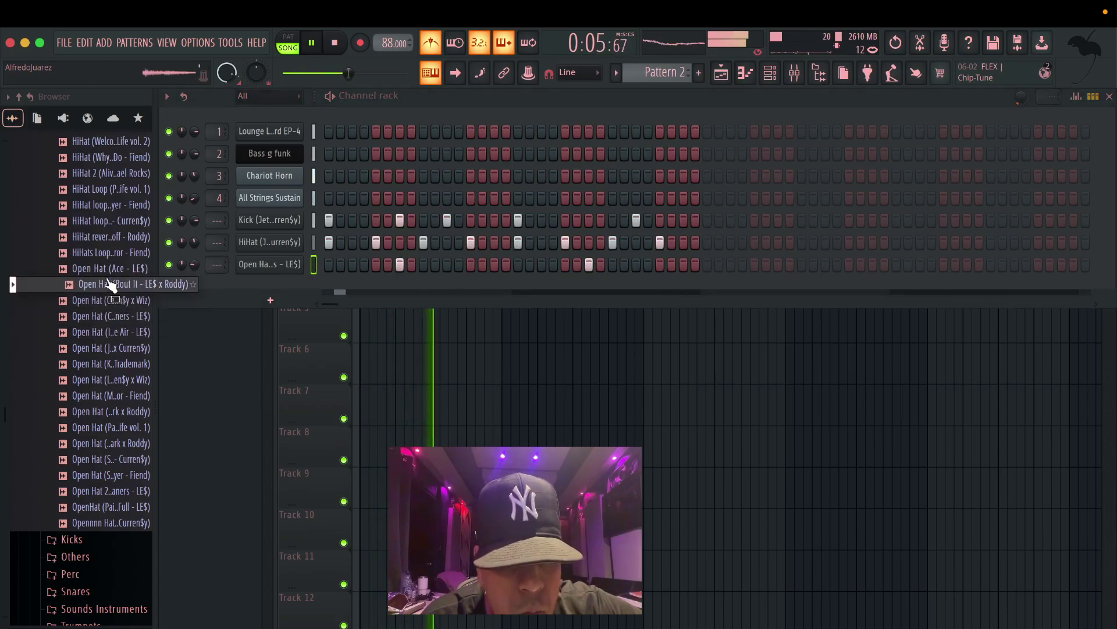
left_click(136, 348)
left_click_drag(138, 348, 476, 291)
left_click(685, 288)
mouse_move(194, 287)
left_mouse_down()
mouse_move(182, 266)
mouse_move(182, 280)
left_mouse_up()
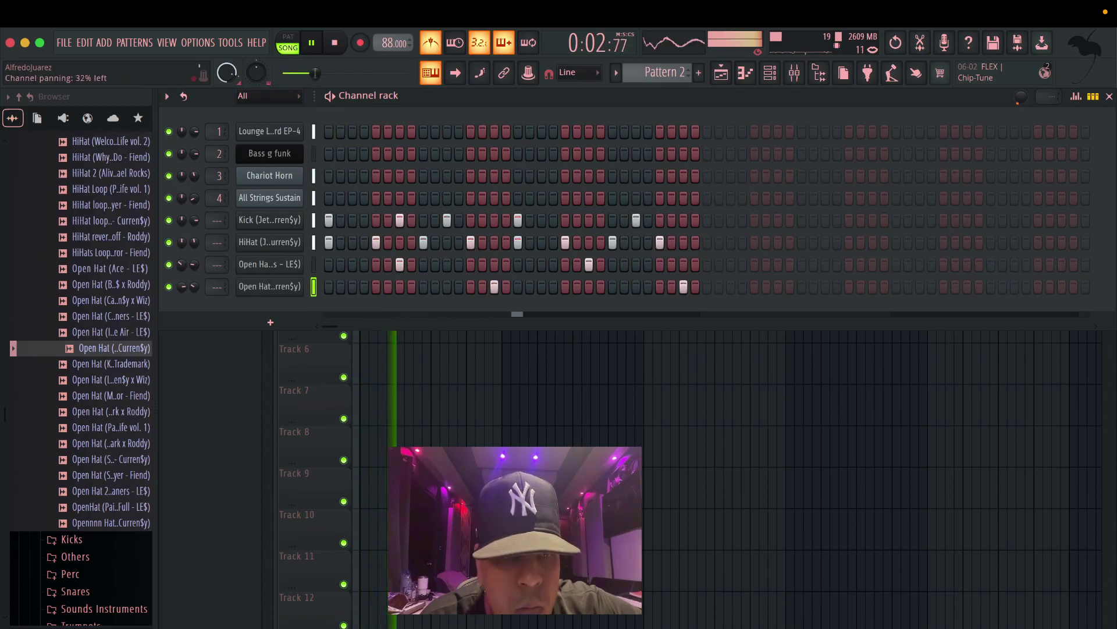
Add the Clap (NobodyRides4Free - Fiend Kurupt Daz) sample from the Claps folder as a new channel.
scroll(93, 262, "up", 10)
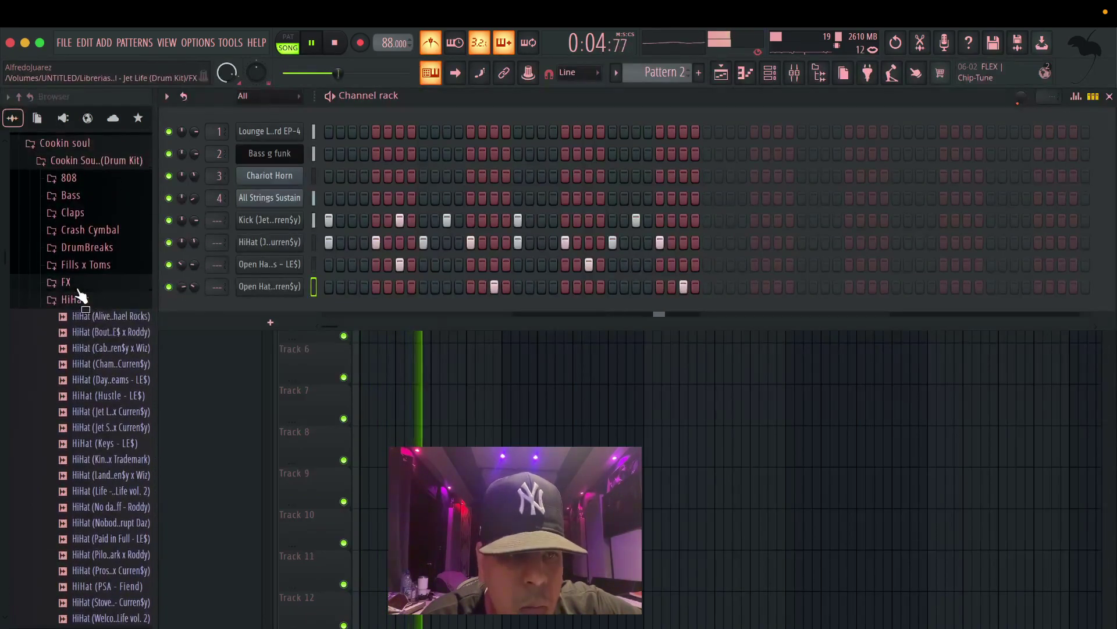
scroll(84, 273, "down", 2)
left_click(88, 235)
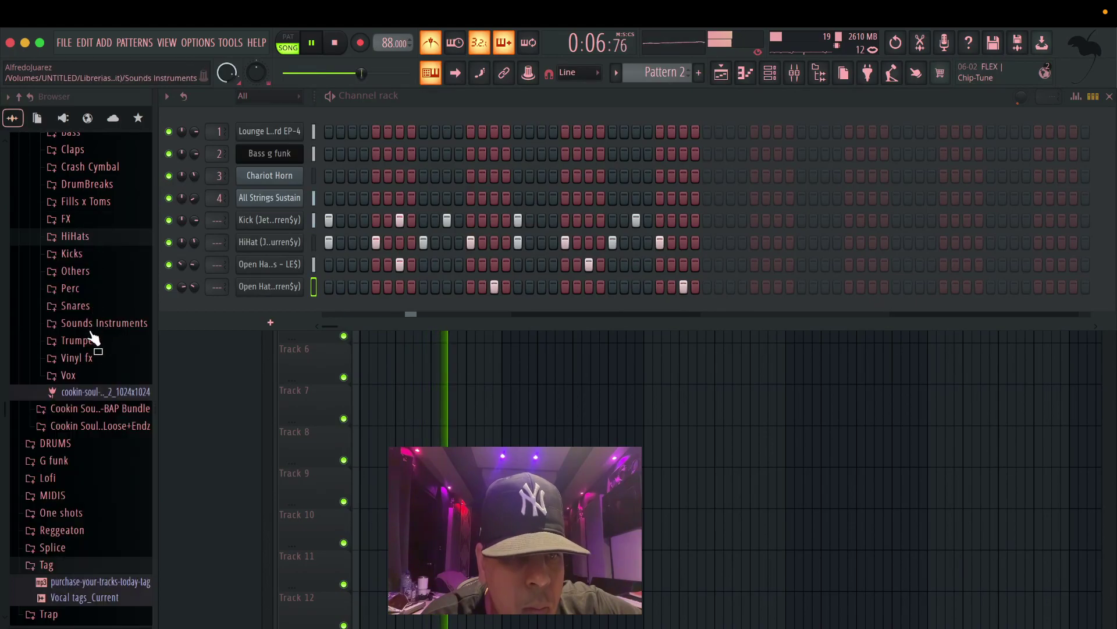
scroll(90, 329, "up", 4)
left_click(84, 213)
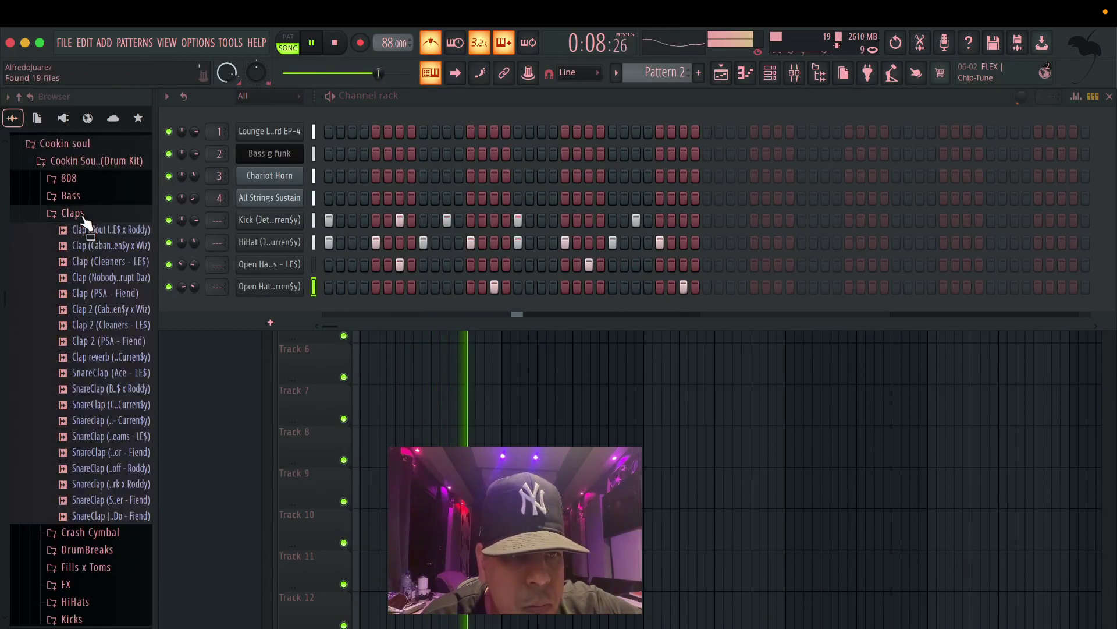
left_click(113, 284)
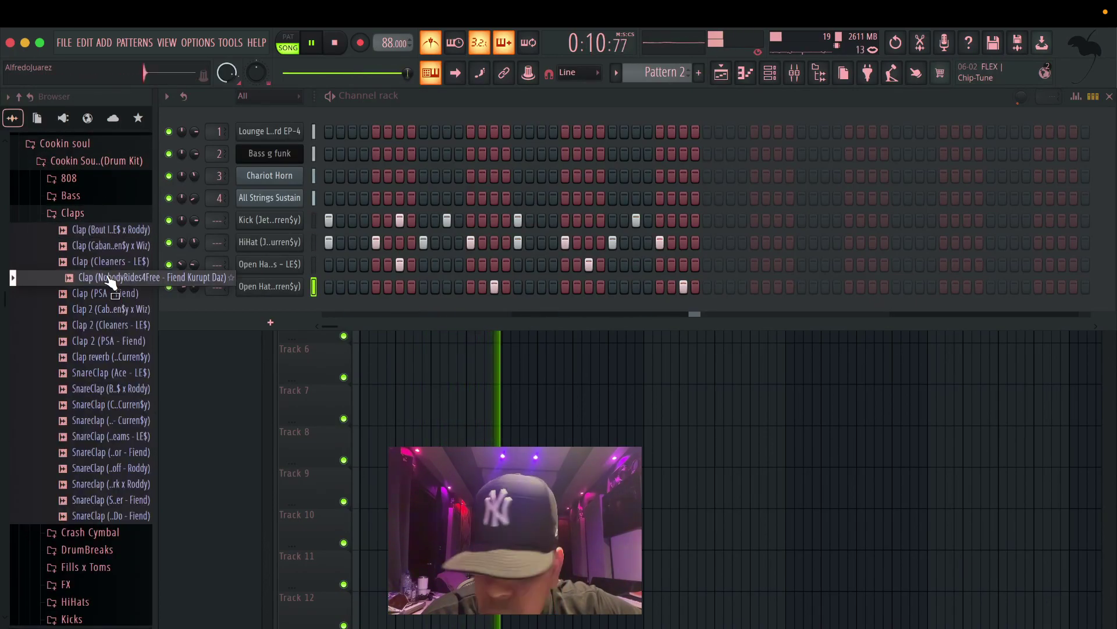
left_click_drag(111, 282, 260, 320)
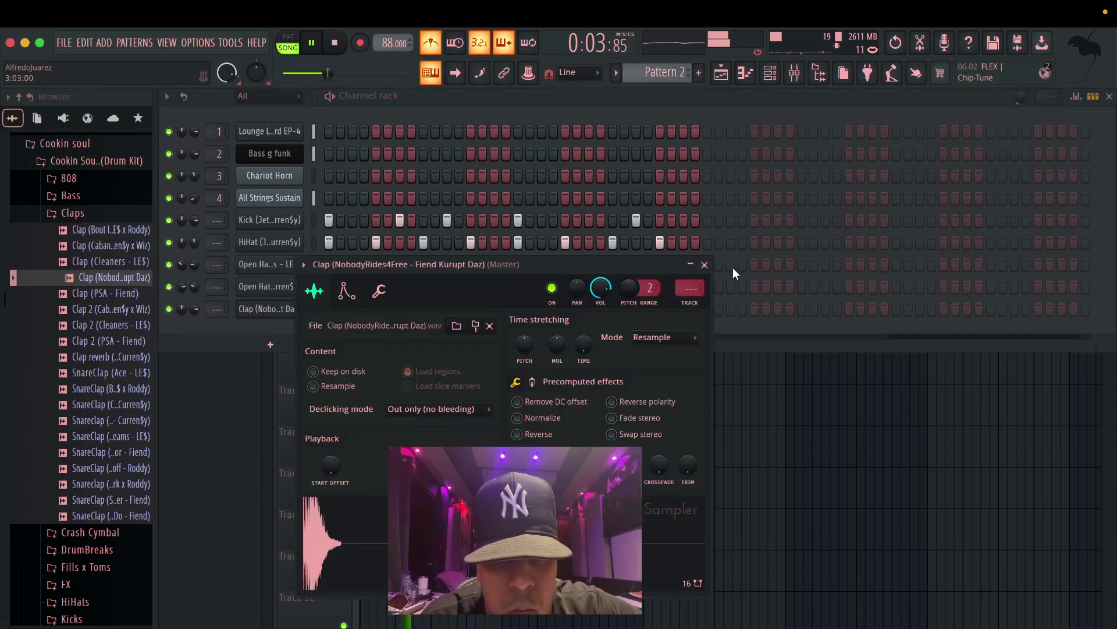
left_click(704, 266)
Place hits for the new clap channel on steps 5, 13, 21 and 29.
left_click(379, 312)
left_click(472, 310)
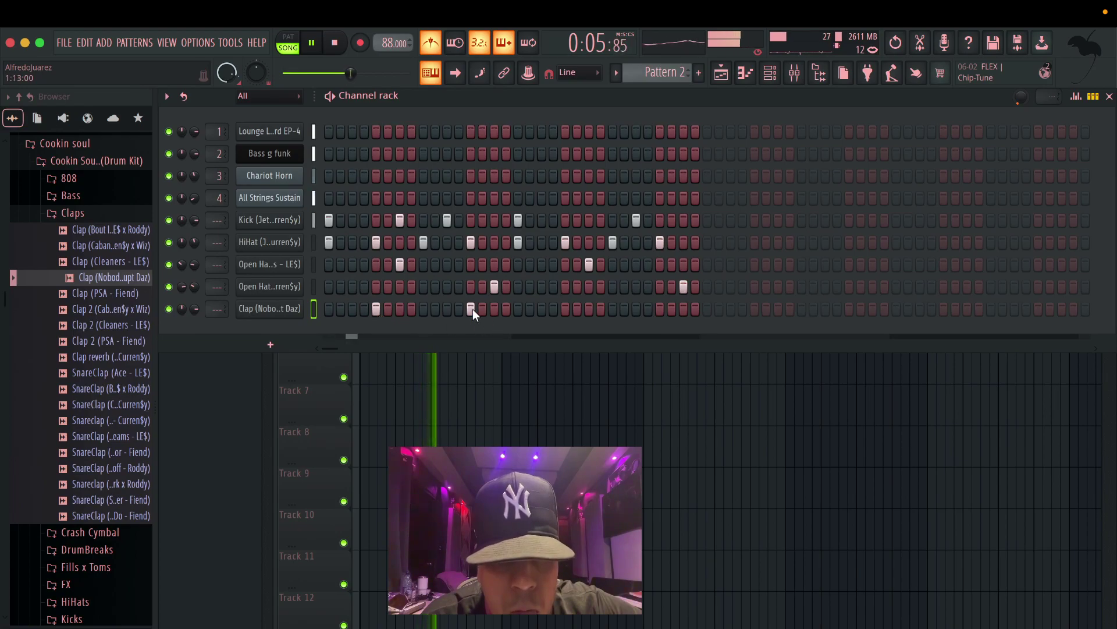
left_click(565, 309)
left_click(660, 308)
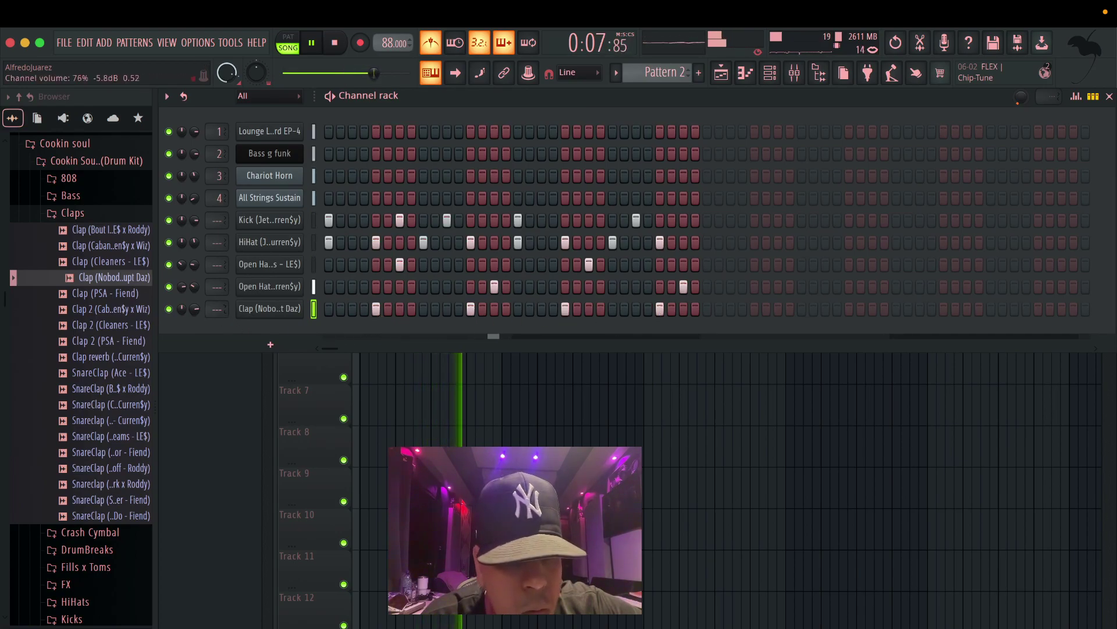
Audition other samples in the Claps folder against the beat and set the clap channel's volume to 69%.
scroll(84, 327, "down", 2)
left_click(85, 327)
left_click(105, 293)
left_click(104, 259)
left_click_drag(105, 256, 119, 317)
left_click_drag(195, 309, 195, 304)
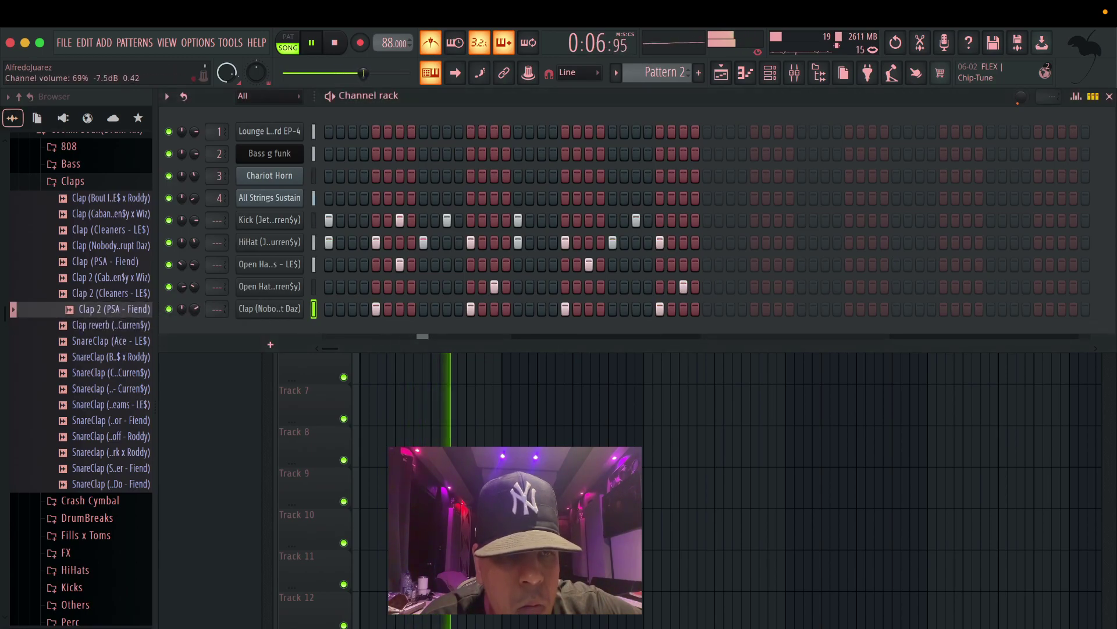
Add Snare (Jet Life - Trade x Roddy x Curren$y) as a new channel and copy the clap channel's hits onto it.
left_click(83, 181)
scroll(96, 242, "up", 2)
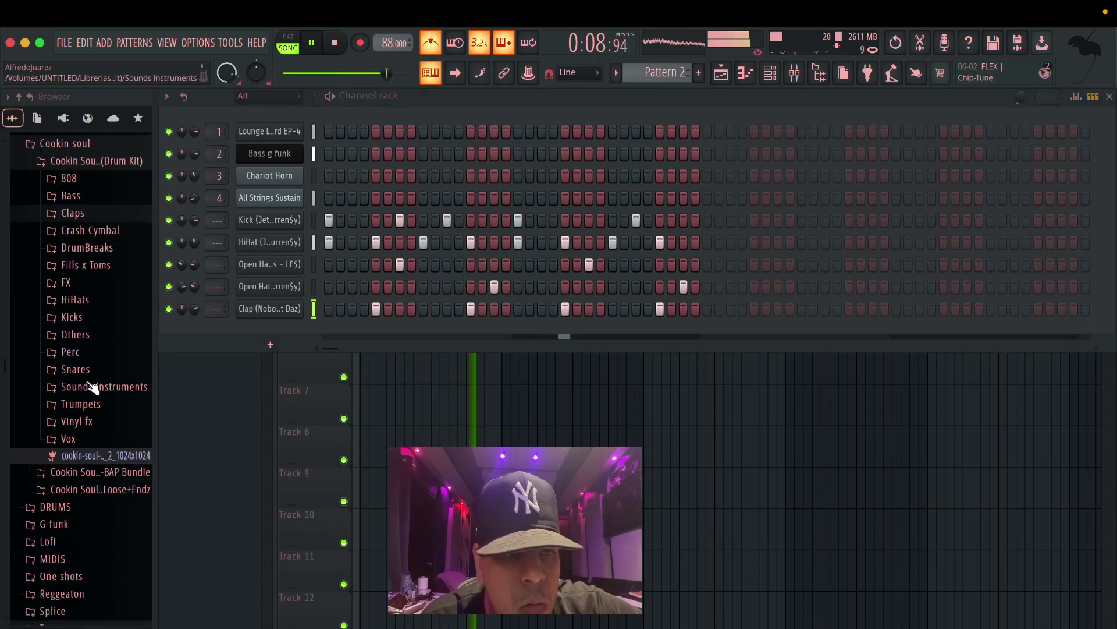
left_click(76, 369)
left_click(99, 283)
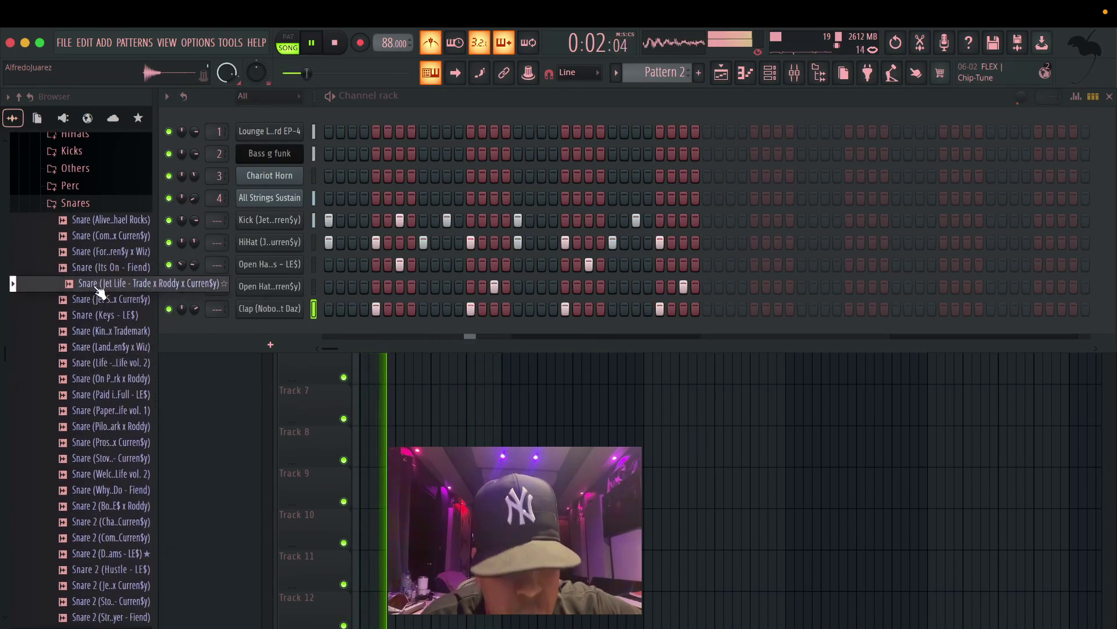
left_click_drag(100, 290, 260, 328)
right_click(274, 312)
left_click(439, 322)
right_click(259, 330)
left_click(457, 351)
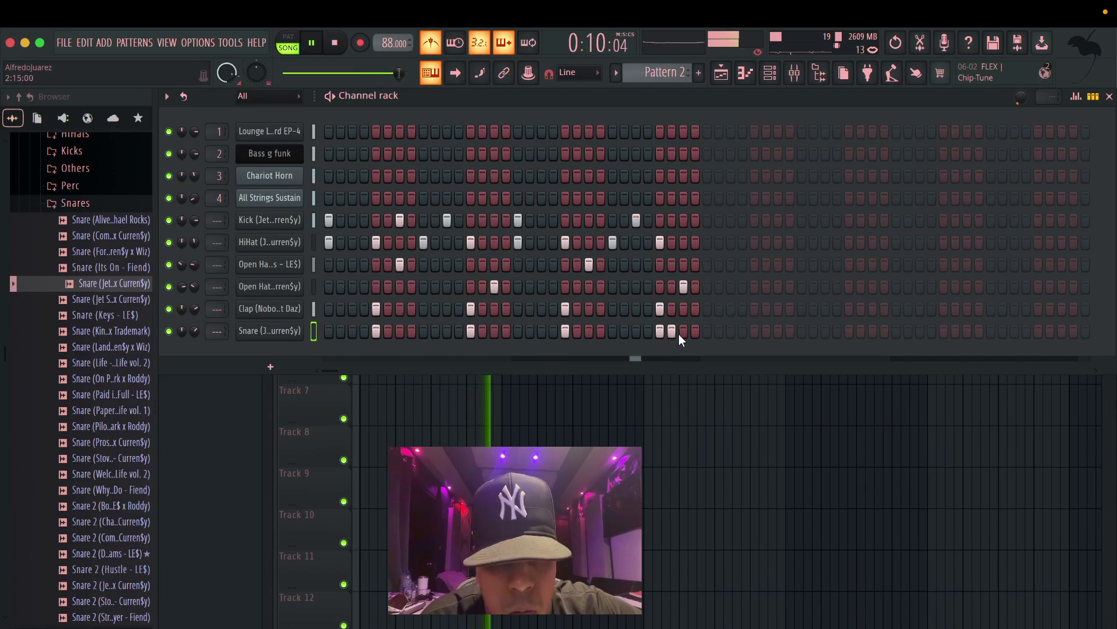
In the snare's piano roll, draw a long C5 note from step 14 of bar 2 to the end of the bar.
right_click(299, 334)
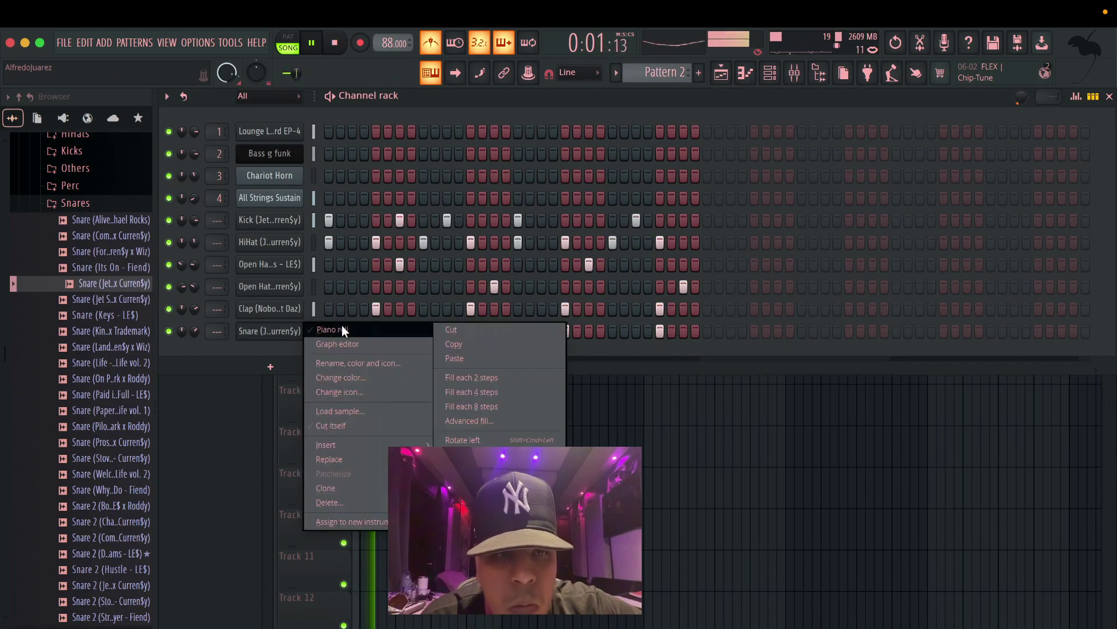
left_click(342, 327)
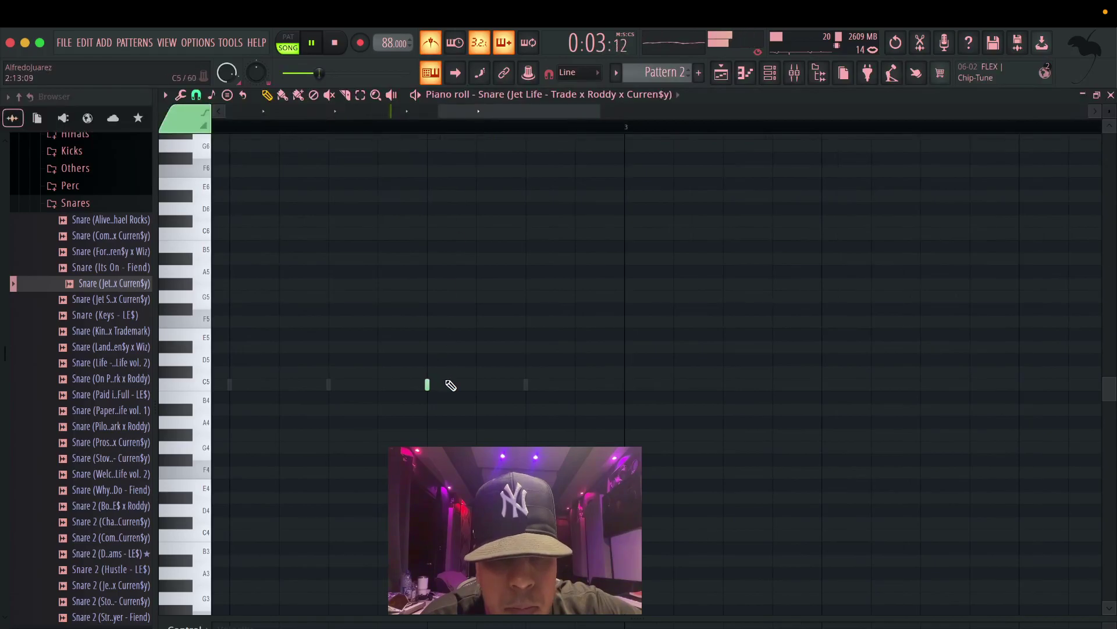
right_click(483, 387)
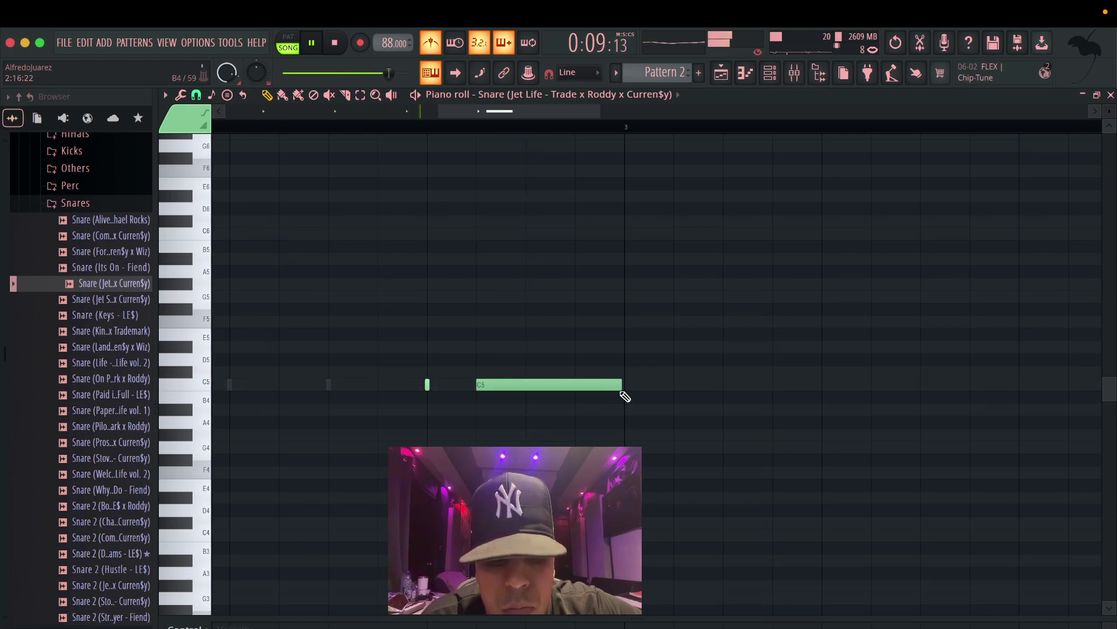
left_click_drag(622, 385, 557, 368)
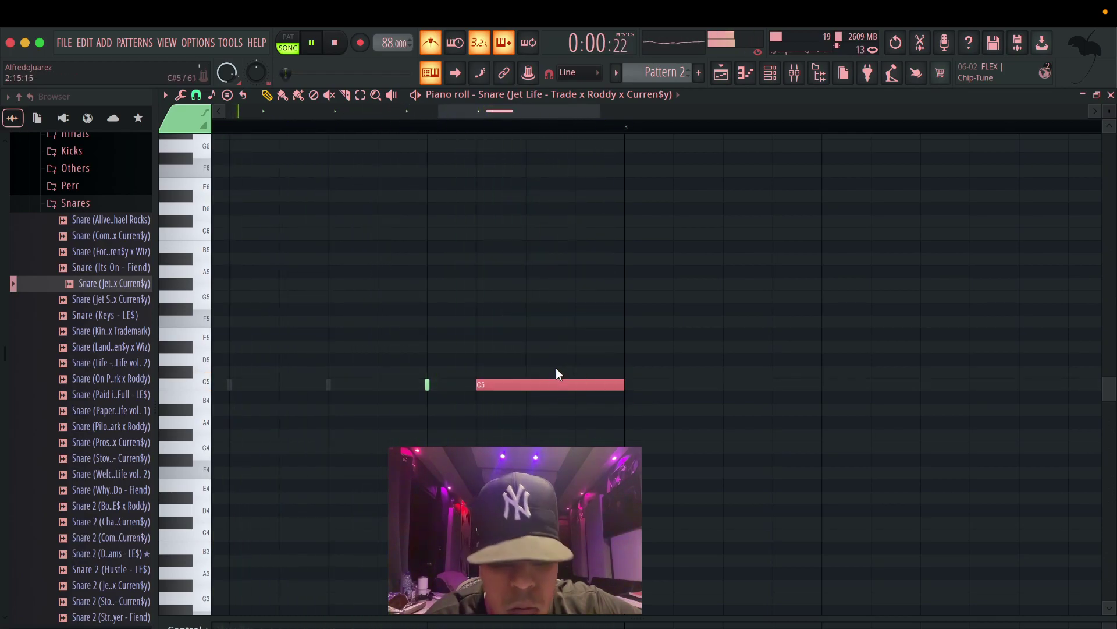
Chop the long C5 snare note into six equal notes with the Chopper, keeping the Default pattern.
key("alt+u")
left_click_drag(587, 265, 871, 266)
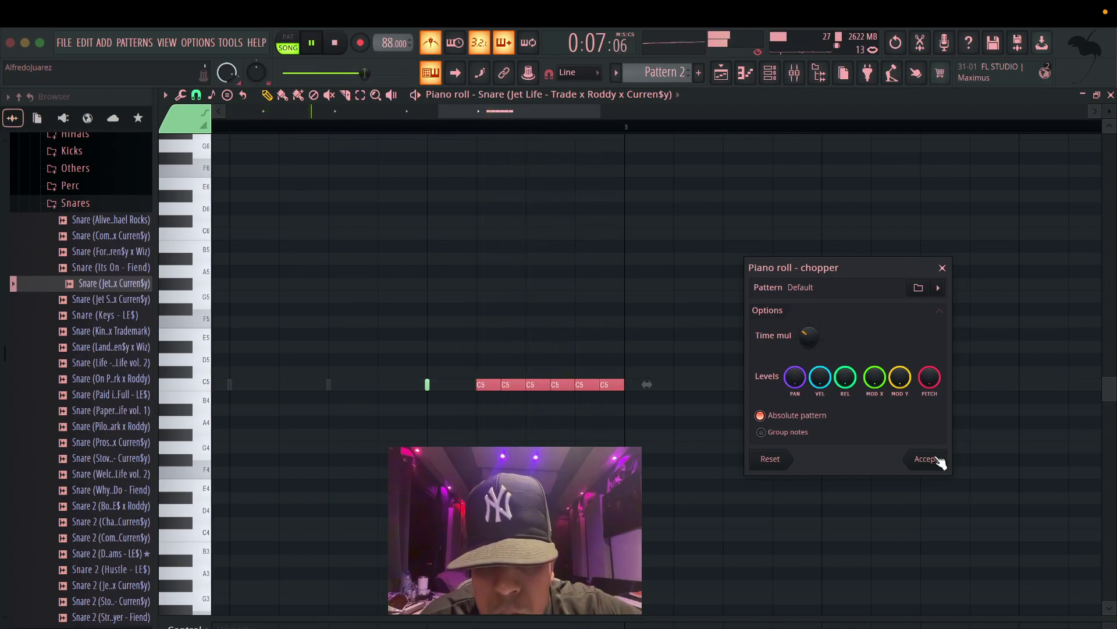
left_click(930, 460)
Lower the chopped snare notes progressively by semitones into a descending run: C5, B4, A#4, A4, G#4, G4.
left_click_drag(651, 453, 519, 347)
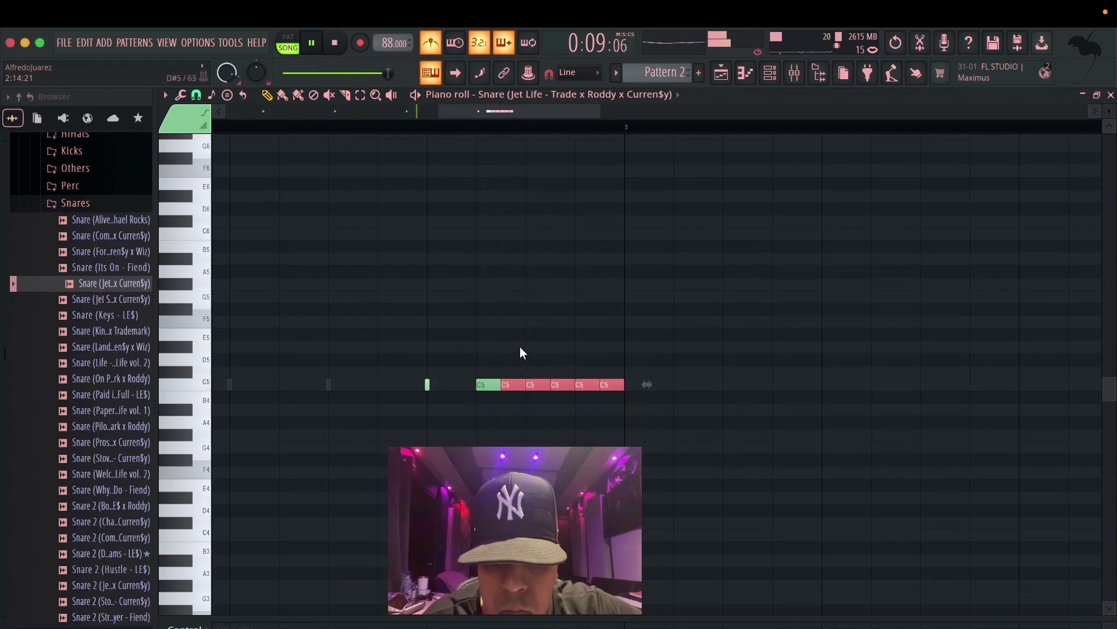
key("shift+Down")
left_click_drag(526, 388, 641, 445)
key("shift+Down")
key("shift+Down")
left_click_drag(530, 436, 520, 432)
mouse_move(632, 432)
left_mouse_down()
mouse_move(578, 406)
mouse_move(627, 426)
mouse_move(632, 444)
left_mouse_up()
key("shift+Down")
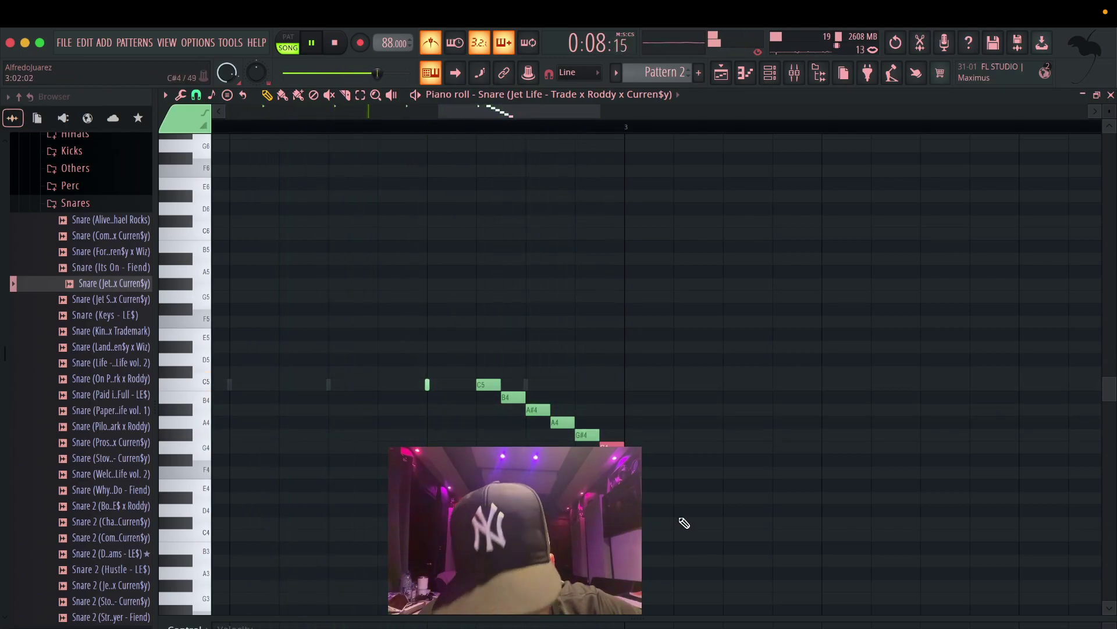
Select the descending snare roll, return to the channel rack and set the snare channel's volume to 54%.
key("ctrl+a")
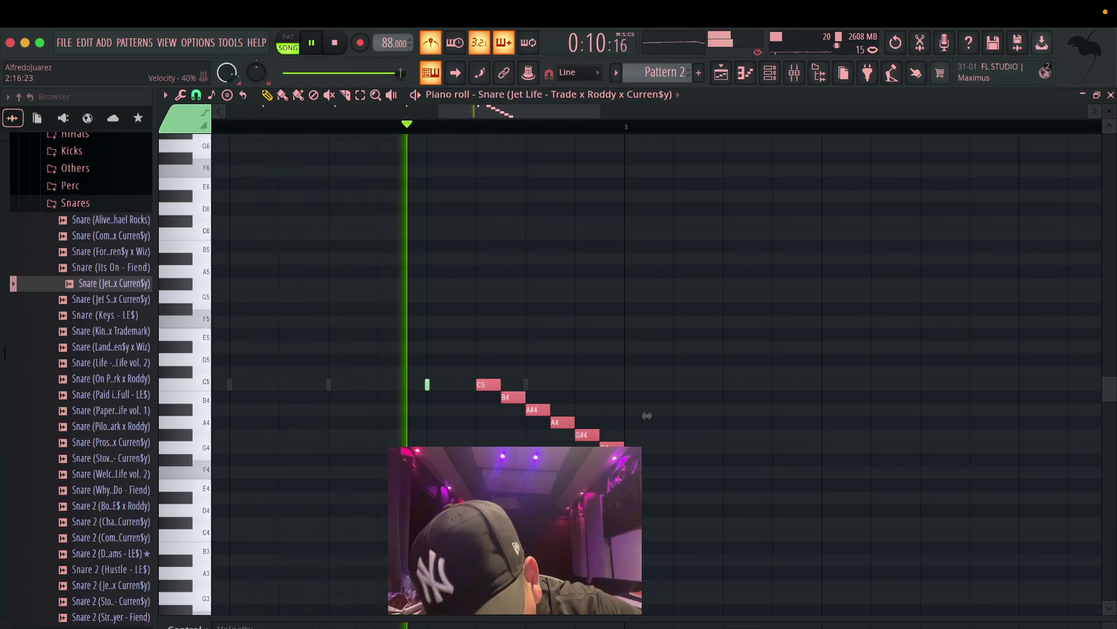
left_click(551, 282, "ctrl")
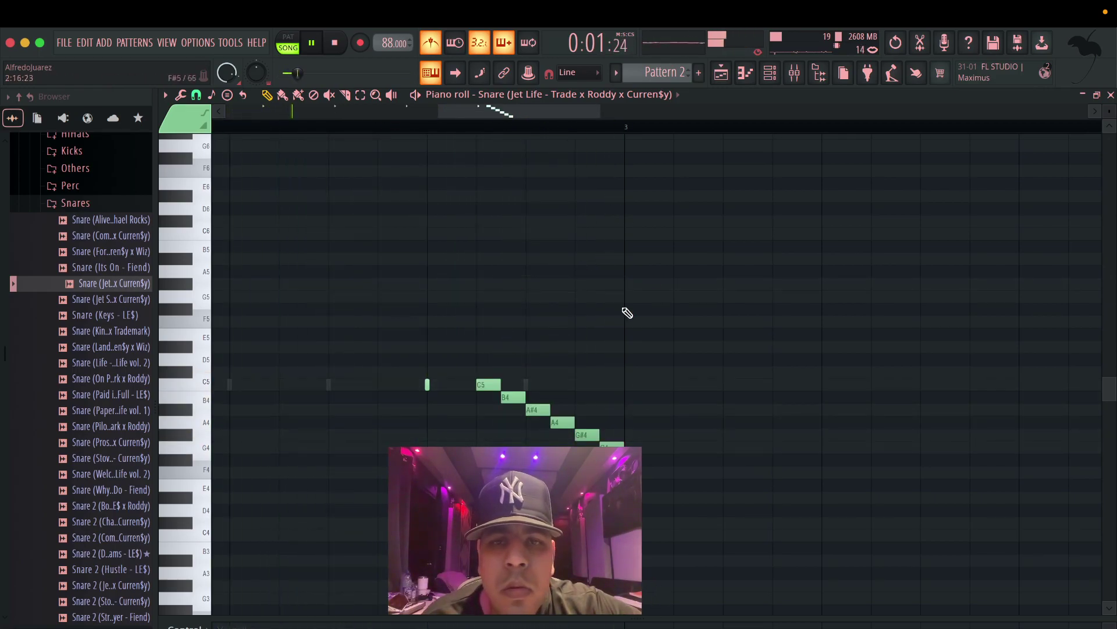
key("ctrl+a")
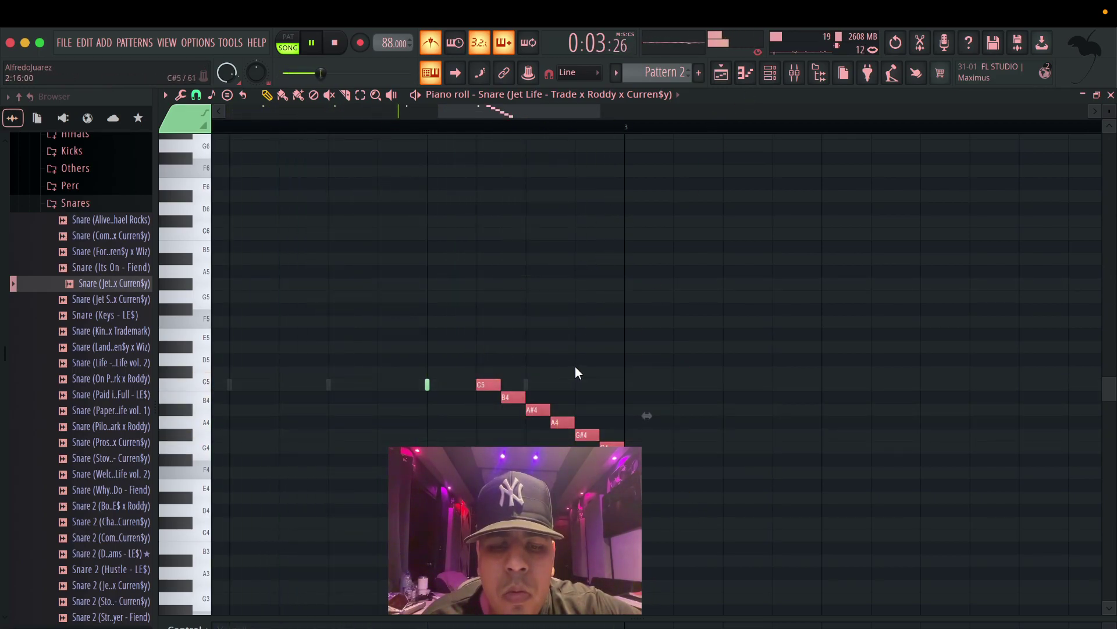
key("F6")
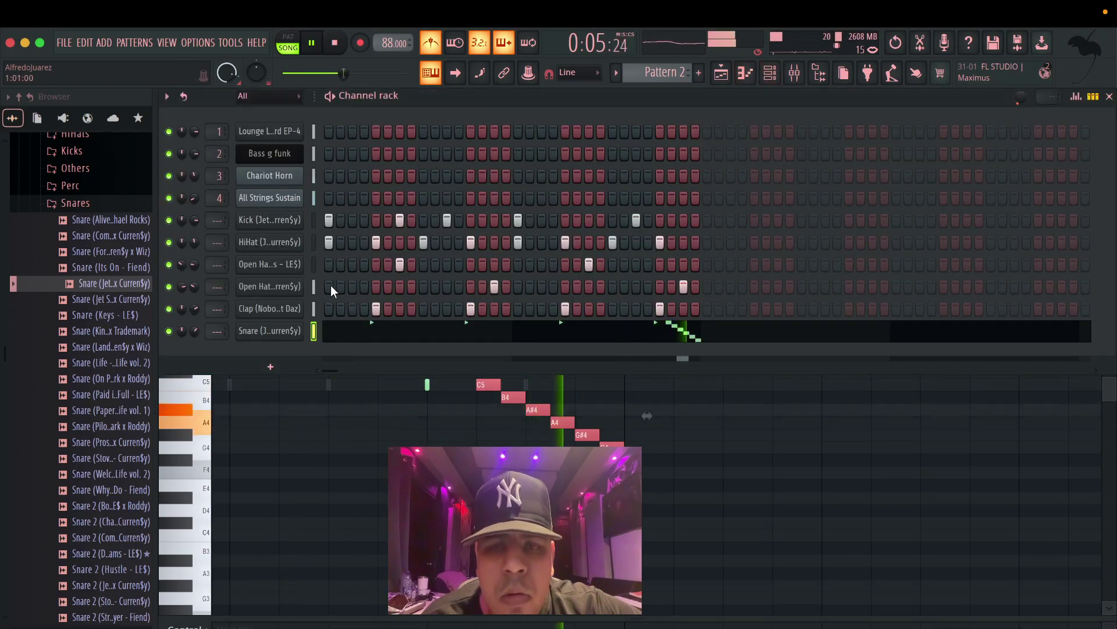
left_click_drag(195, 331, 195, 340)
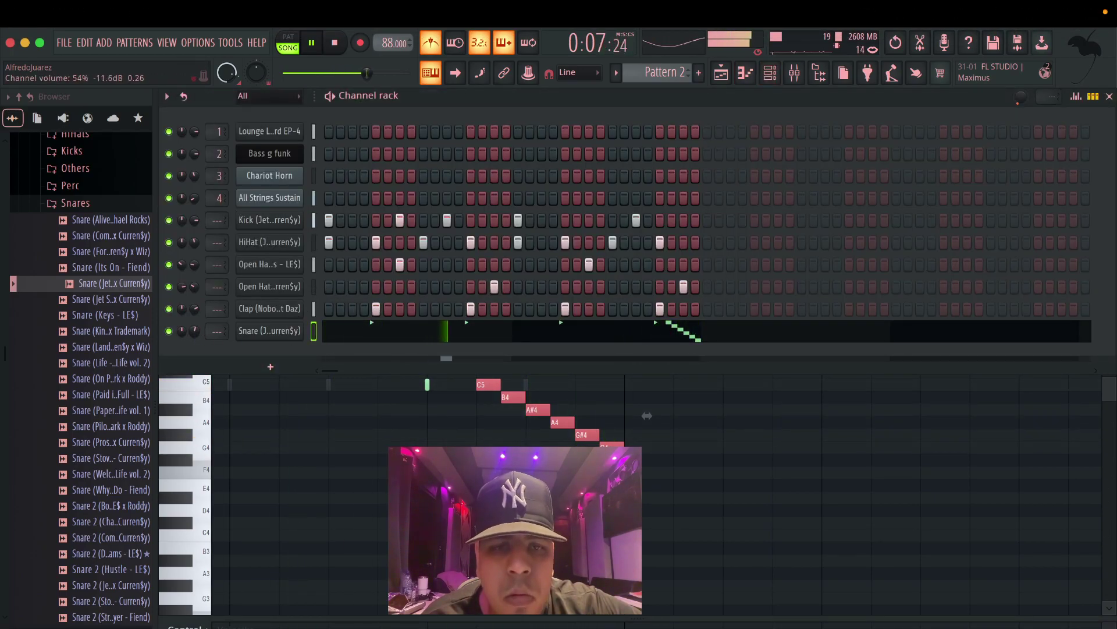
Audition percussion samples in the Perc folder and add CowBell (In the Air - LE$) as a new channel.
left_click(75, 202)
scroll(85, 262, "up", 3)
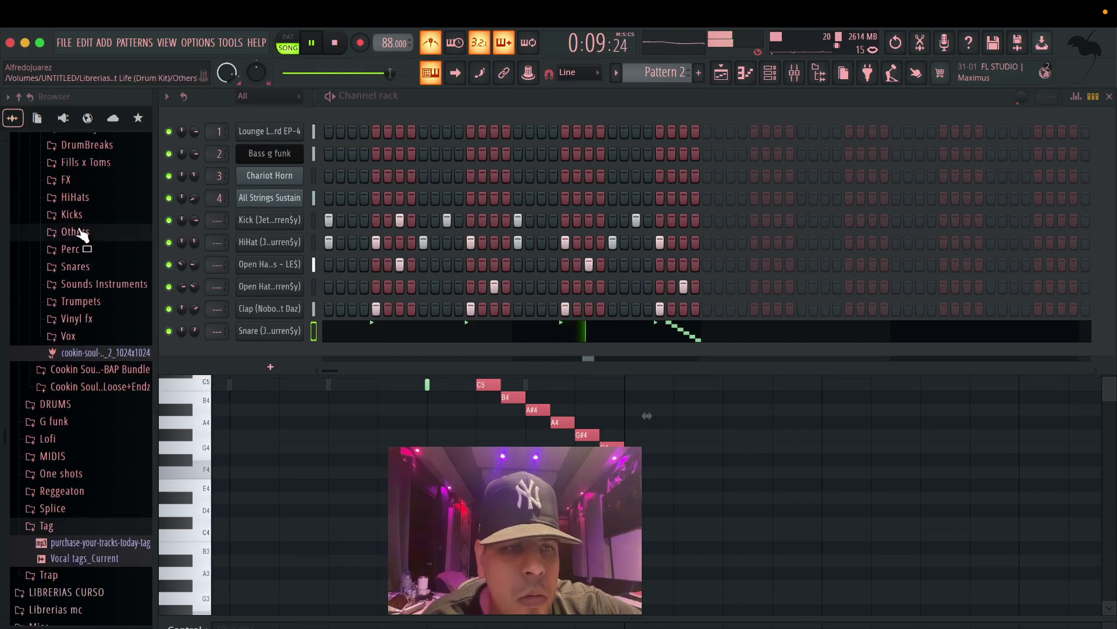
left_click(79, 249)
left_click(102, 174)
left_click(99, 158)
scroll(99, 362, "down", 2)
left_click(91, 316)
left_click(92, 350)
left_click(91, 363)
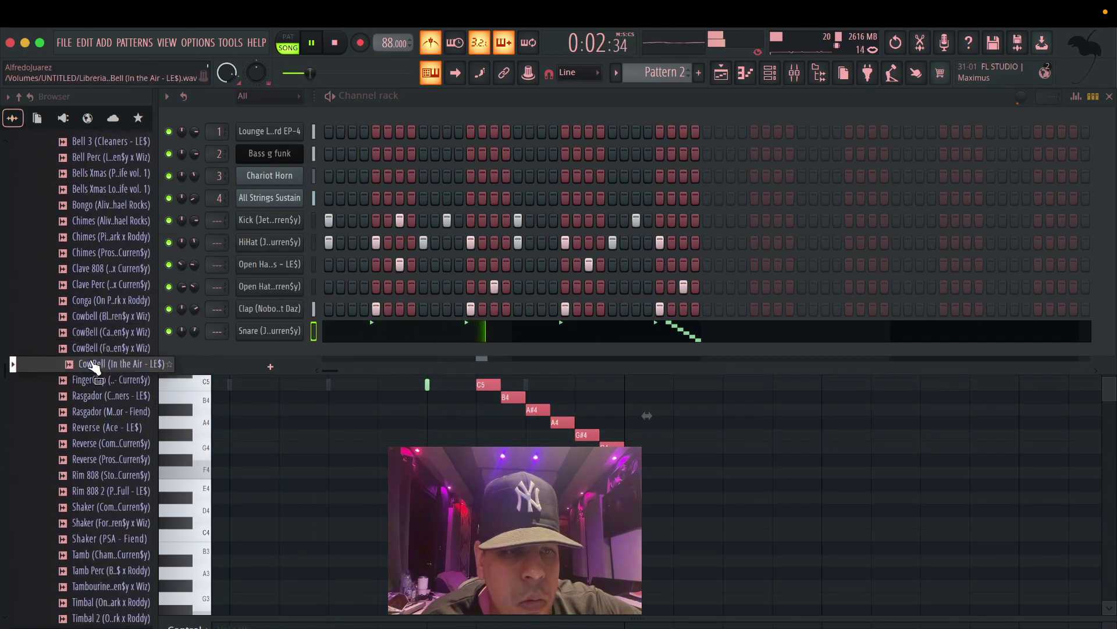
left_click_drag(93, 364, 309, 371)
Stop playback, set the cowbell channel's volume to 47% and place its hits on steps 3, 7 and 8.
key("space")
left_click(352, 354)
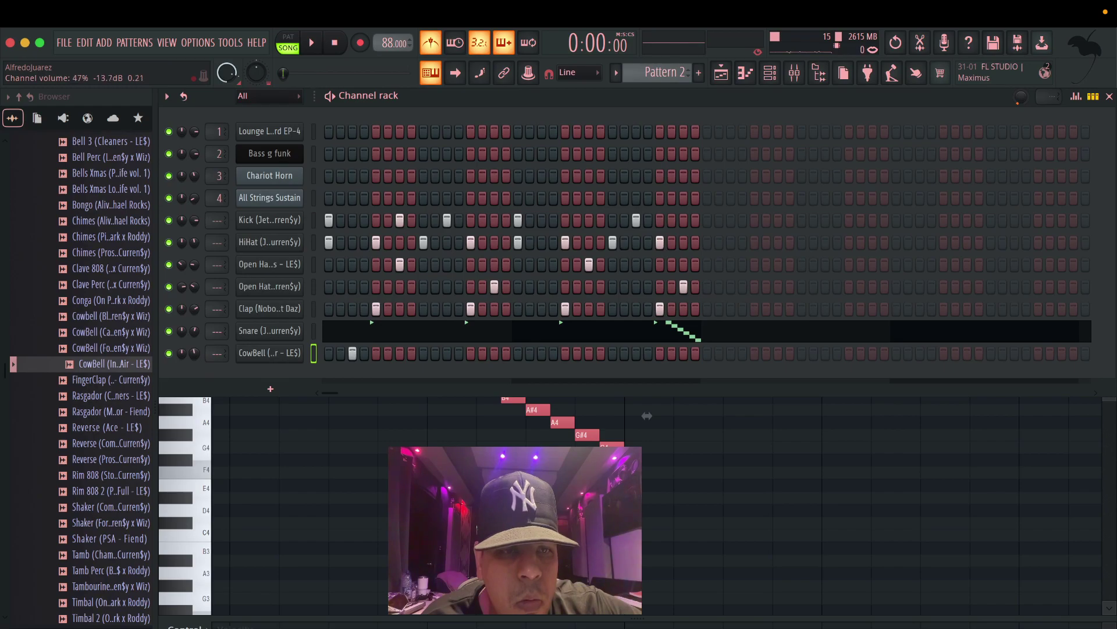
left_click(400, 353)
left_click(411, 353)
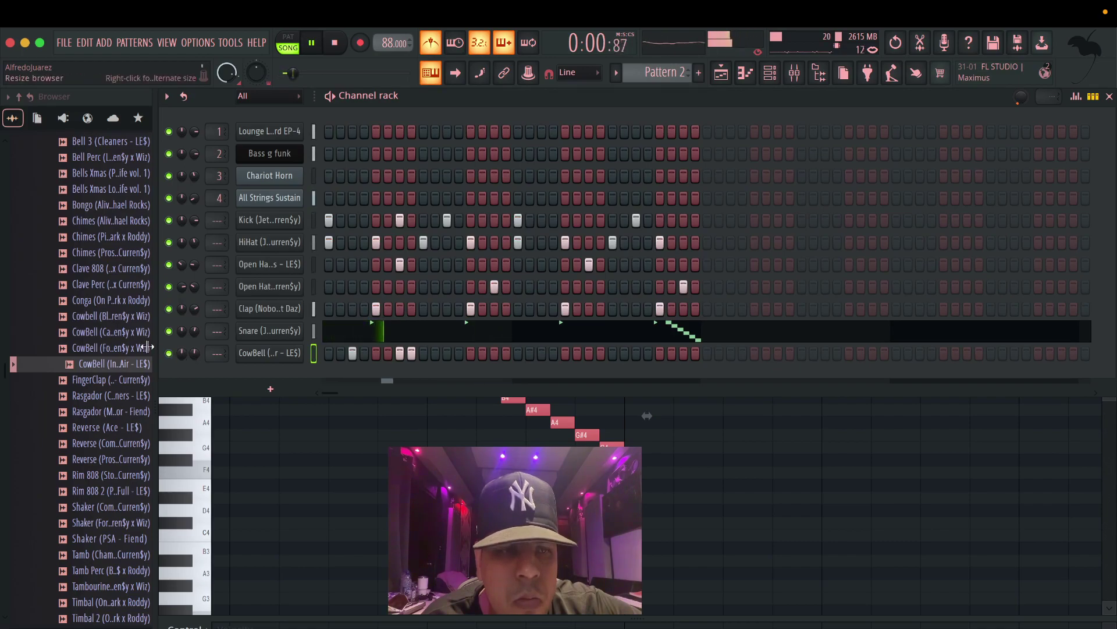
Audition further percussion samples, then add the Triangle sample as a new channel with a hit on step 31.
scroll(77, 379, "down", 2)
left_click(81, 382)
left_click(91, 479)
scroll(88, 500, "down", 1)
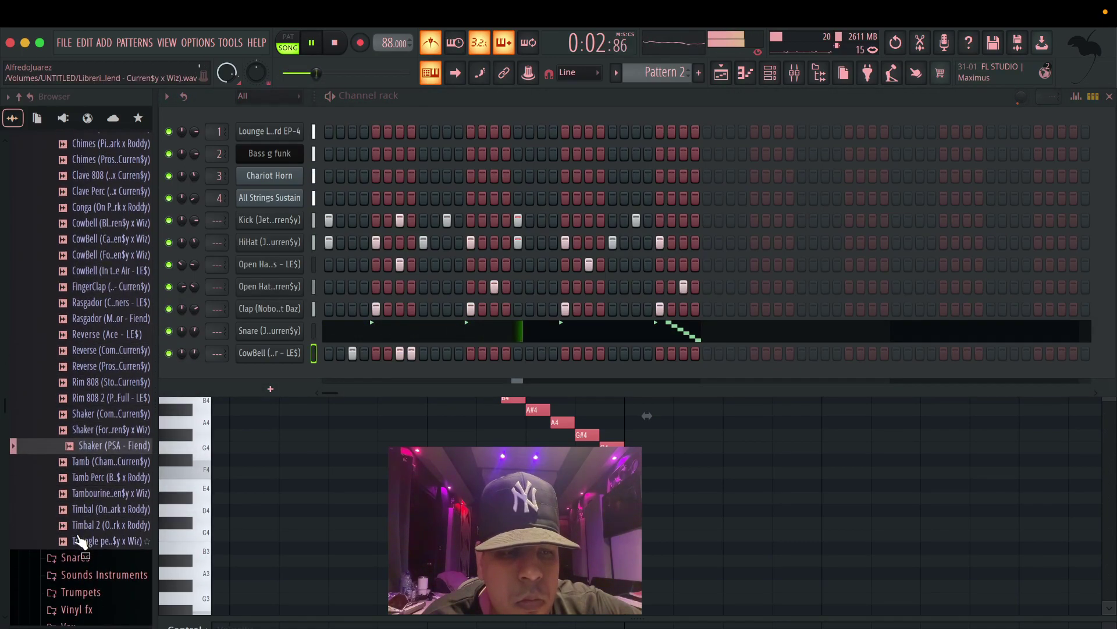
left_click(81, 540)
left_click_drag(86, 536, 262, 373)
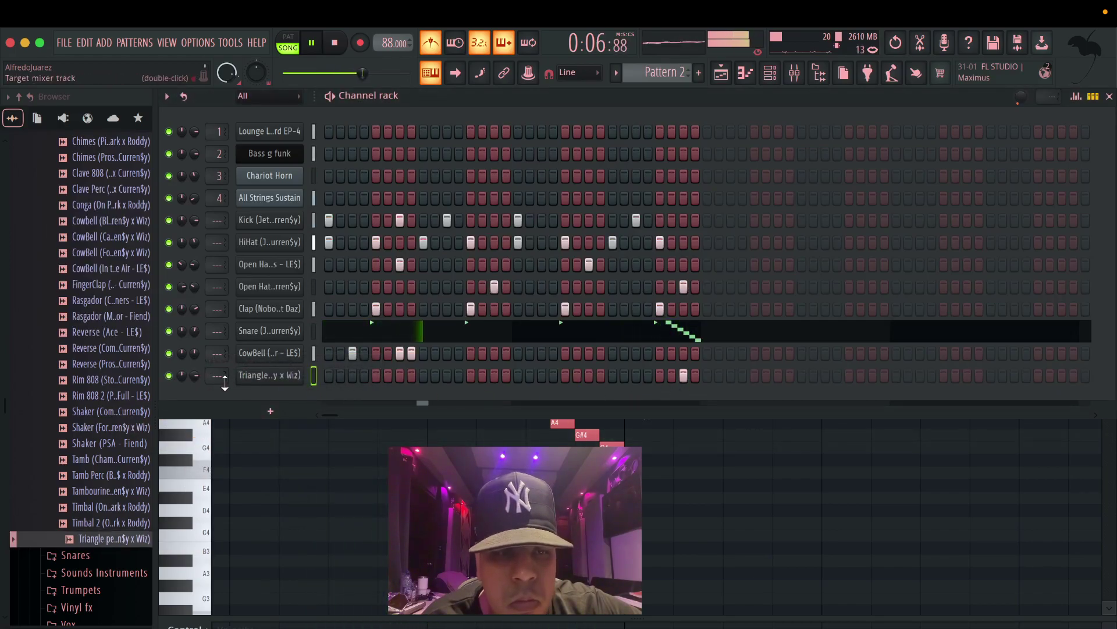
Audition the timbal and tambourine samples, then add Tamb Perc with a hit on step 17 at 27% volume.
key("Up")
key("Up")
key("Up")
key("Up")
key("Up")
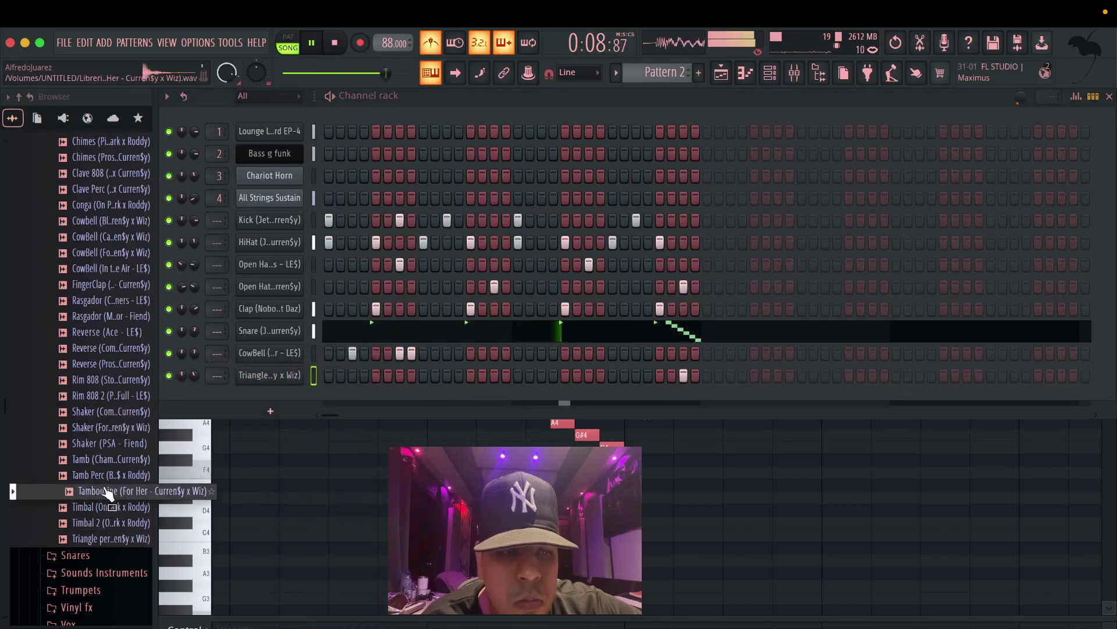
left_click_drag(99, 474, 262, 399)
left_click(518, 398)
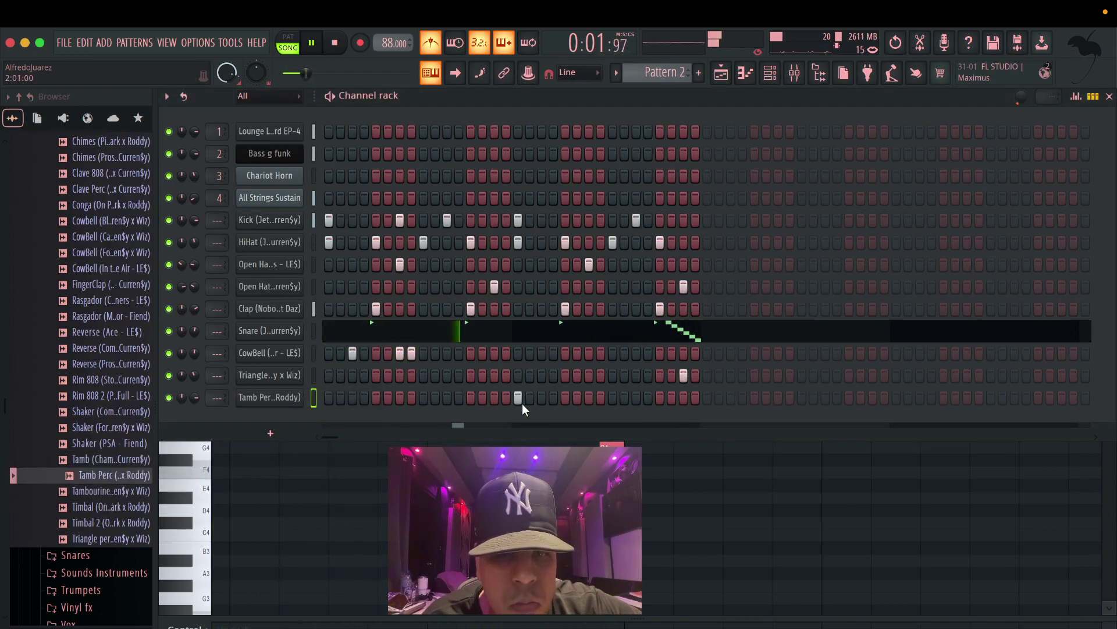
left_click_drag(195, 398, 195, 408)
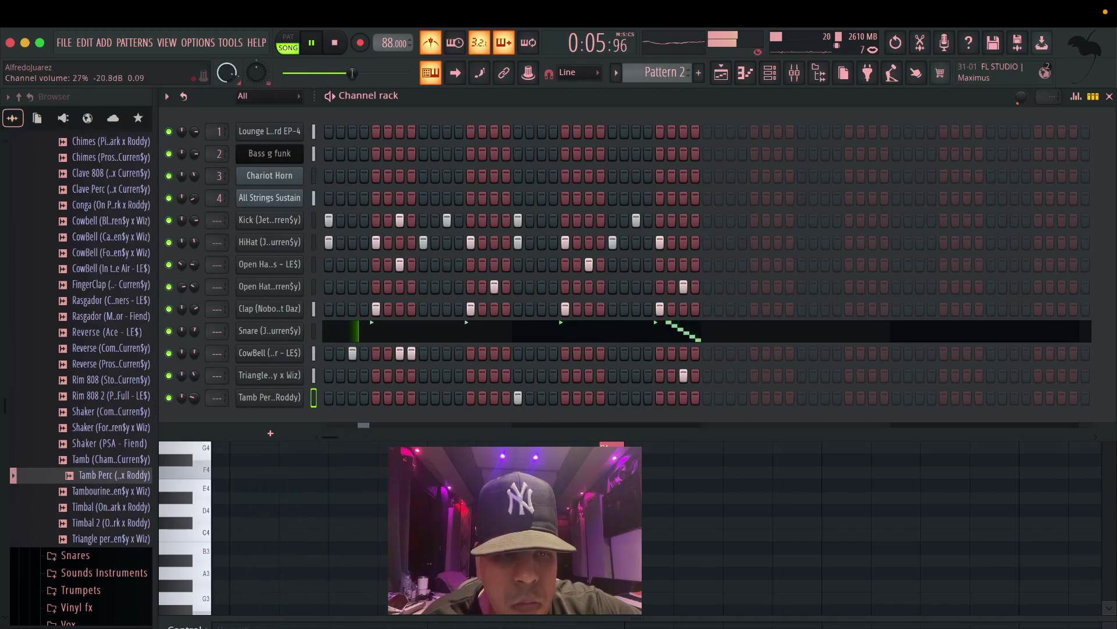
Add Rim 808 2 (Paid in Full - LE$) as a new channel with a hit on step 7 and open its sampler settings.
scroll(108, 462, "up", 4)
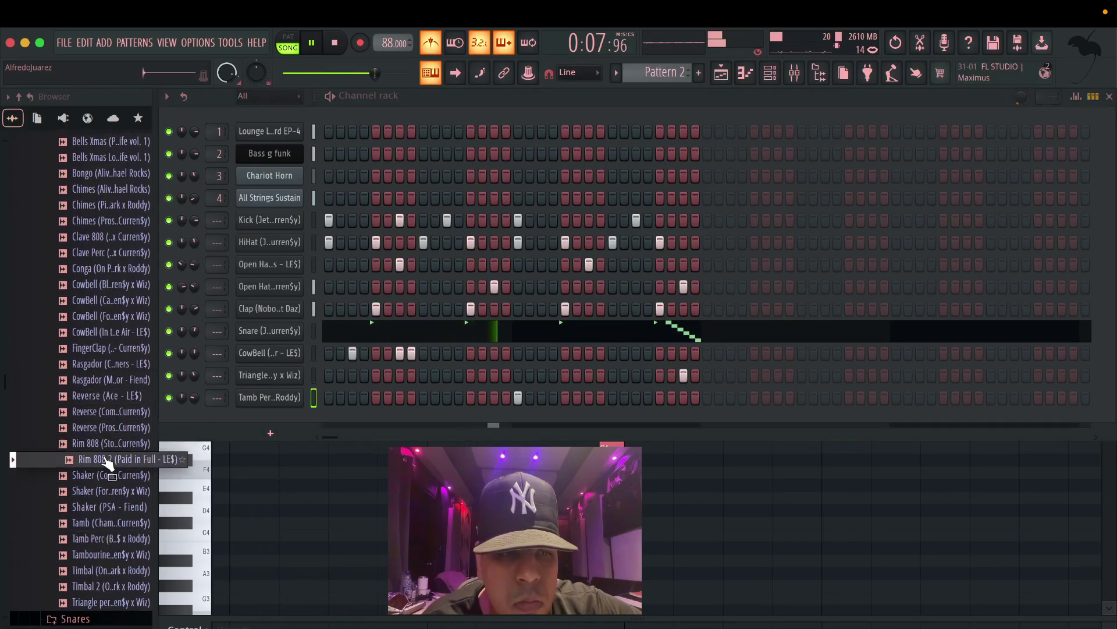
left_click_drag(141, 459, 383, 436)
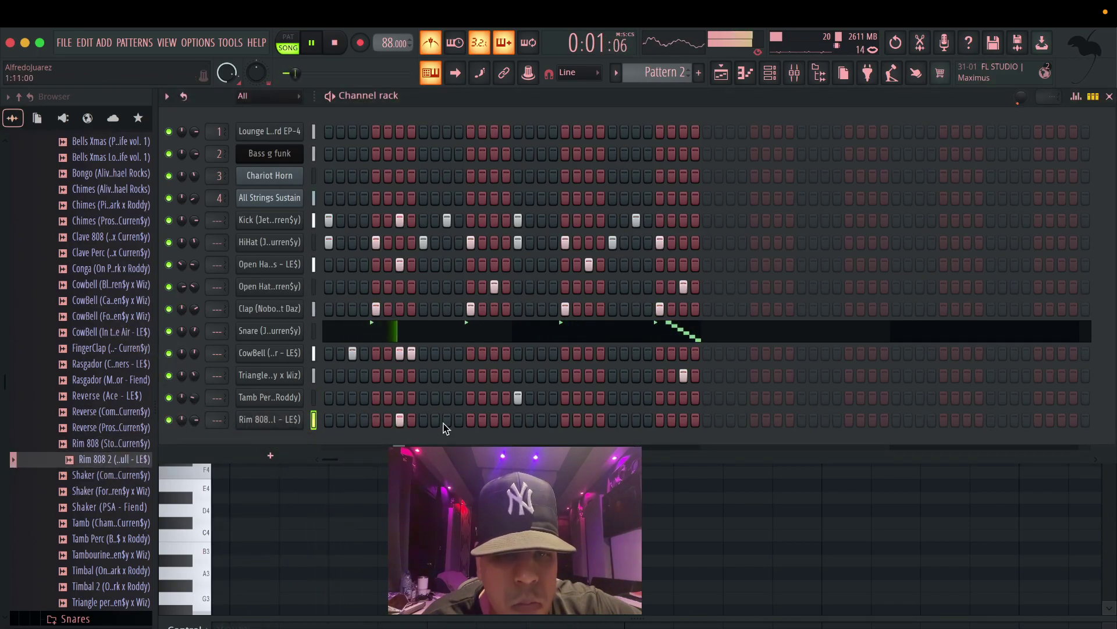
left_click(290, 421)
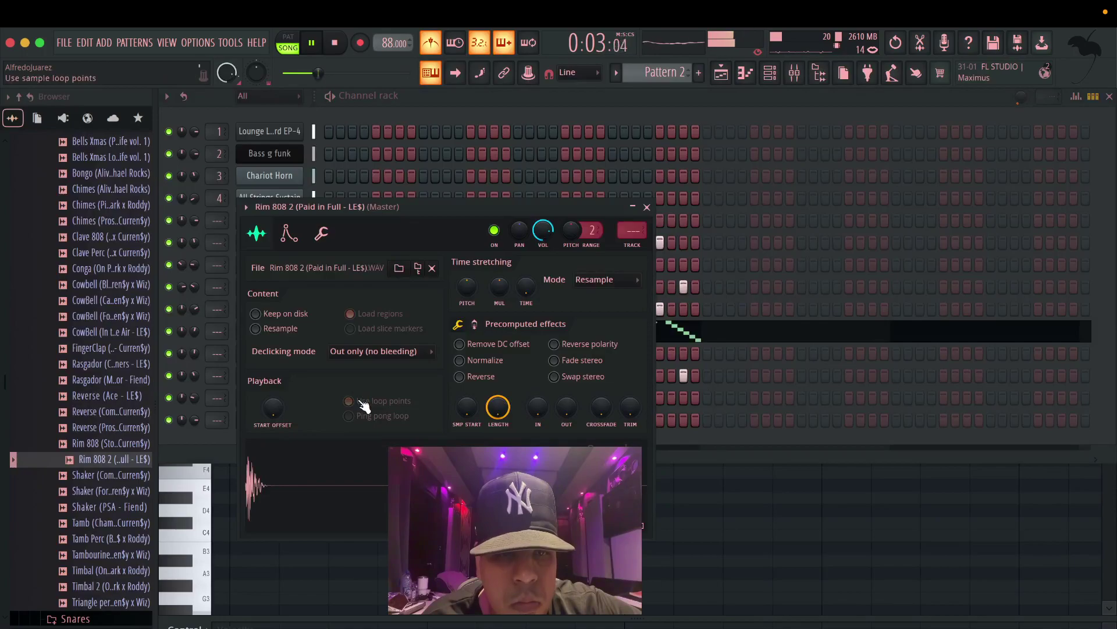
Close the Rim 808 2 sampler settings and add its hits on steps 11, 23, 27 and 29.
left_click(646, 207)
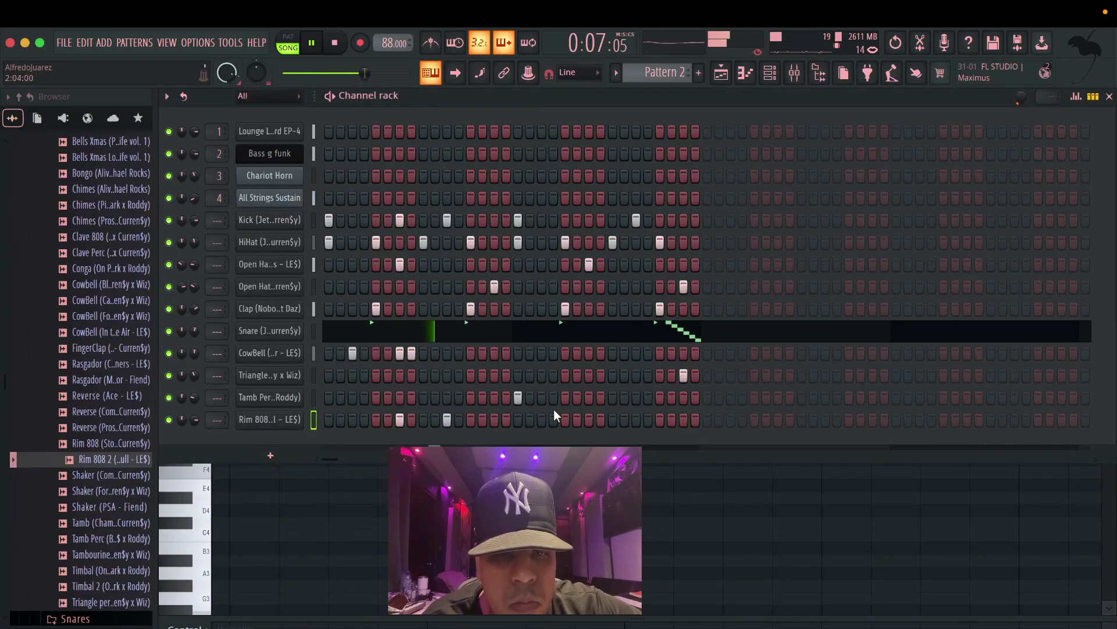
left_click(590, 421)
left_click(636, 420)
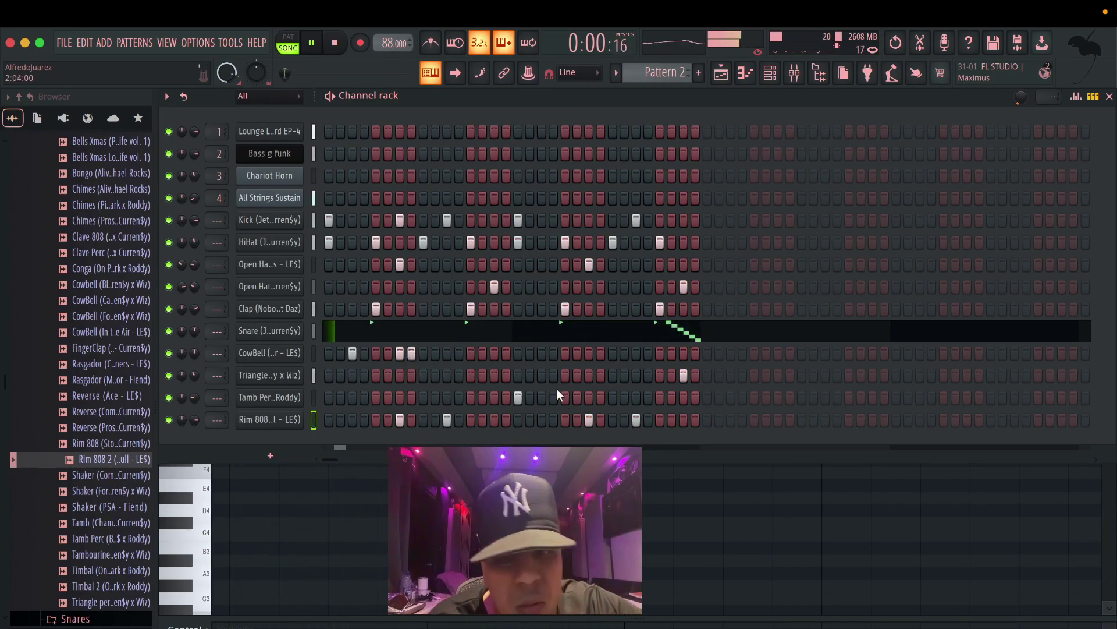
left_click(661, 420)
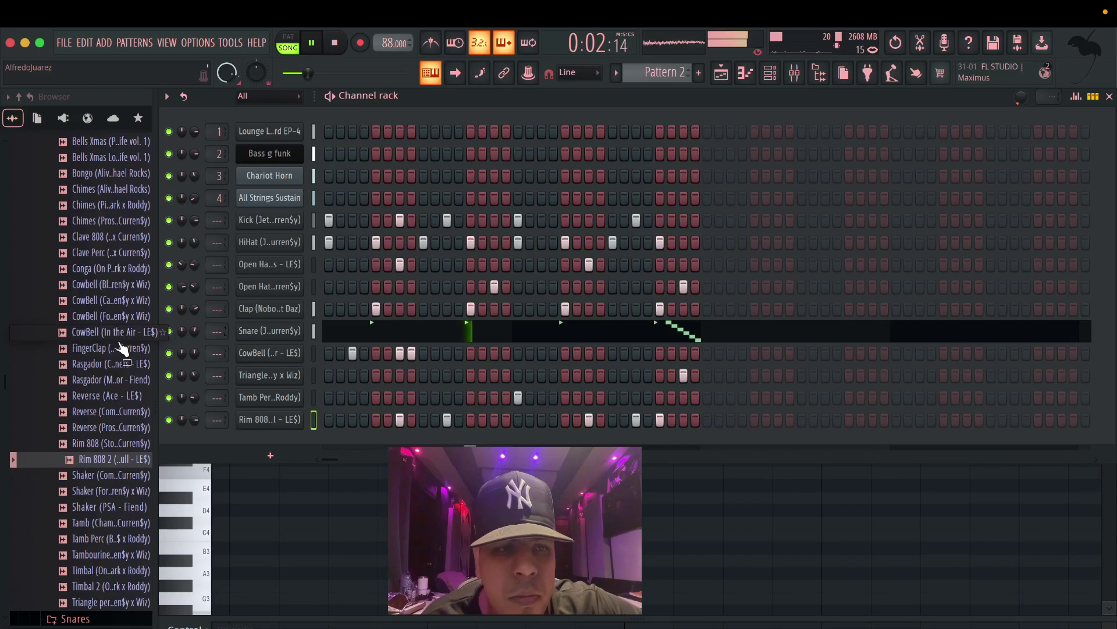
Audition the bell samples in the Perc folder, then add Bell Perc as a new channel with hits on steps 13, 15 and 16.
scroll(80, 370, "up", 4)
left_click(83, 364)
left_click(93, 300)
left_click(100, 268)
left_click(102, 237)
left_click(102, 223)
left_click(101, 238)
left_click(98, 254)
left_click(99, 269)
left_click_drag(98, 284, 265, 454)
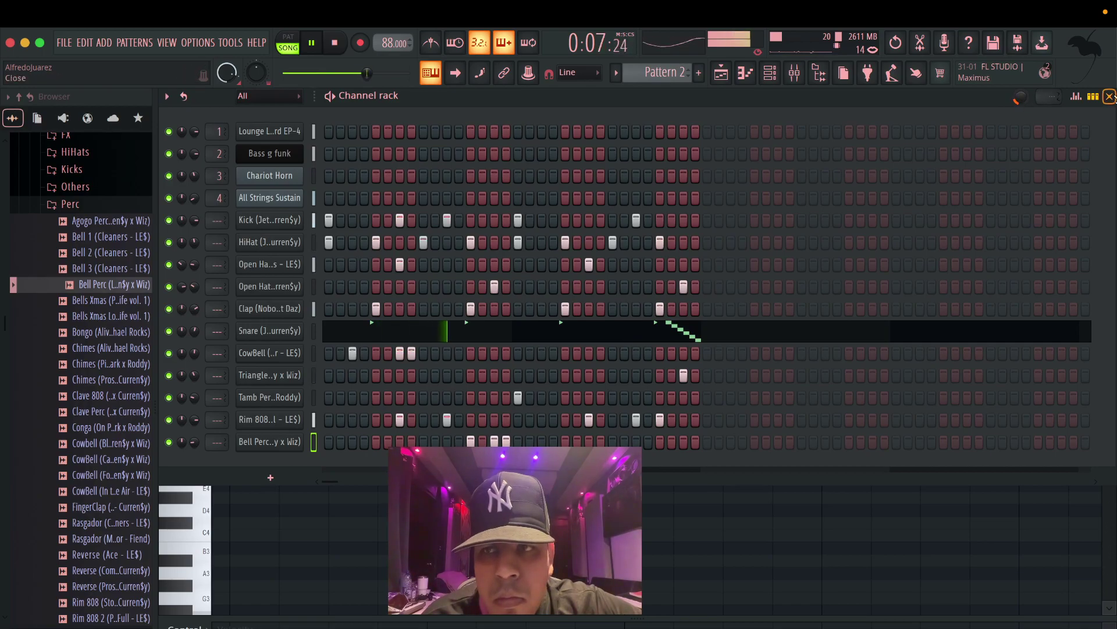
Audition the shaker samples, then add Shaker (Come Up - LE$ x Curren$y) as a new channel with a hit on step 5.
left_click(72, 204)
scroll(82, 259, "up", 2)
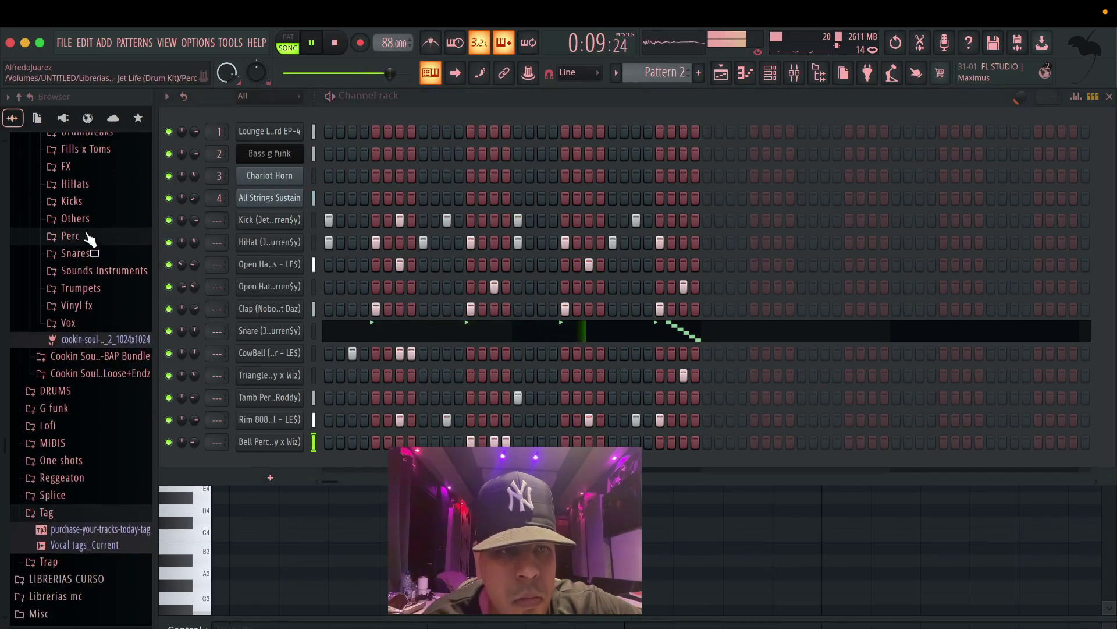
left_click(86, 235)
scroll(84, 302, "down", 3)
left_click(104, 474)
left_click(102, 459)
left_click_drag(102, 443, 265, 466)
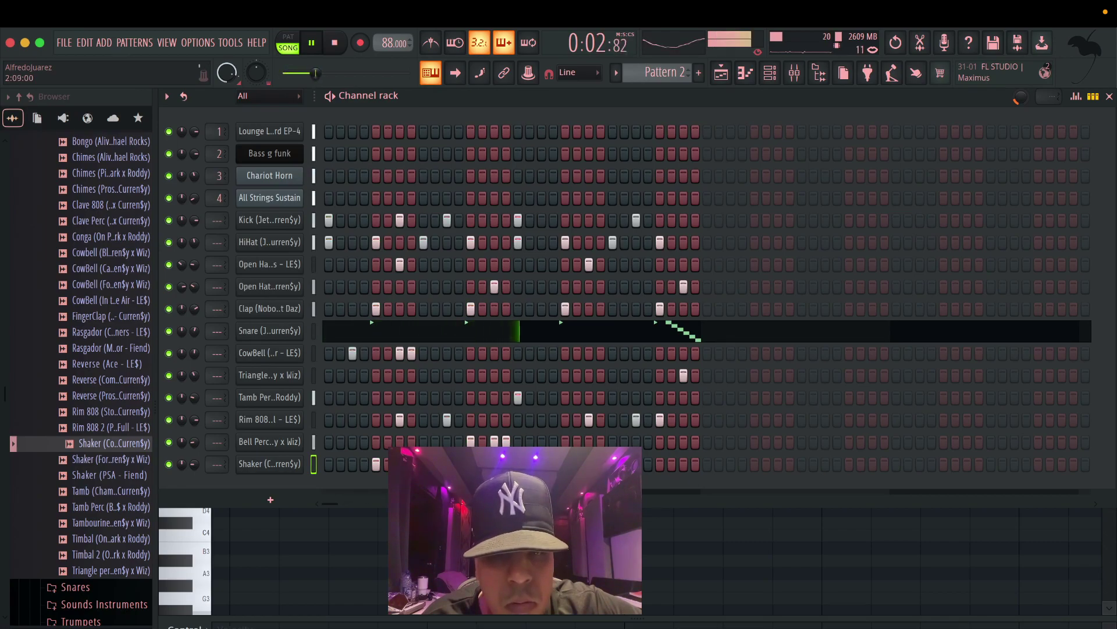
Add HiHat (Life - Jet Life vol. 2) from the HiHats folder as a channel below the kick and fill every second step.
scroll(71, 418, "up", 10)
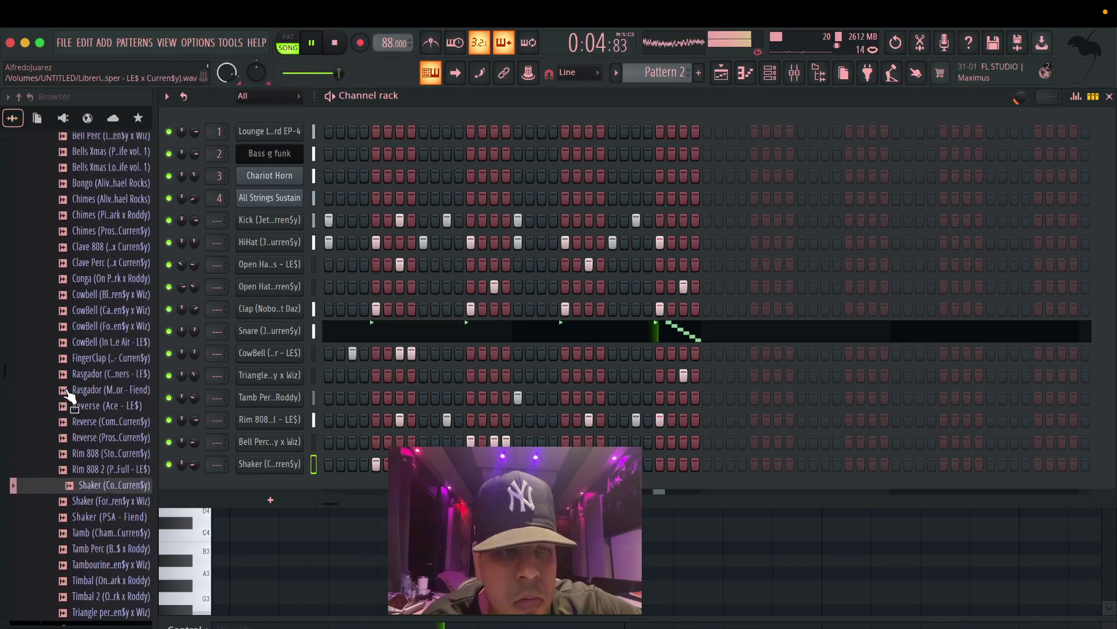
left_click(70, 428)
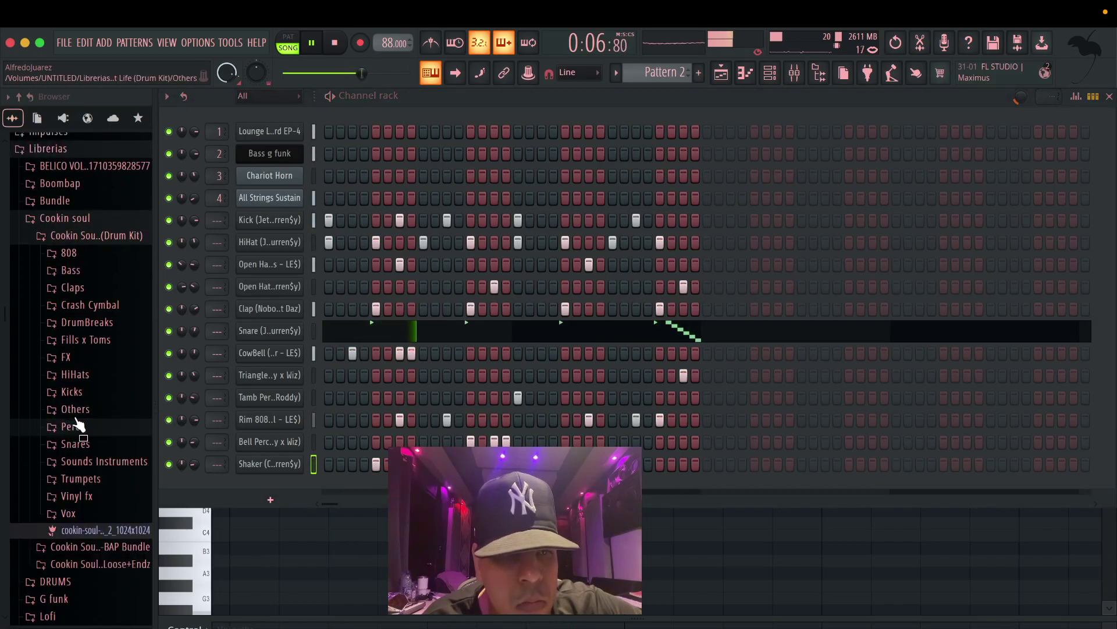
scroll(80, 419, "down", 4)
left_click(87, 318)
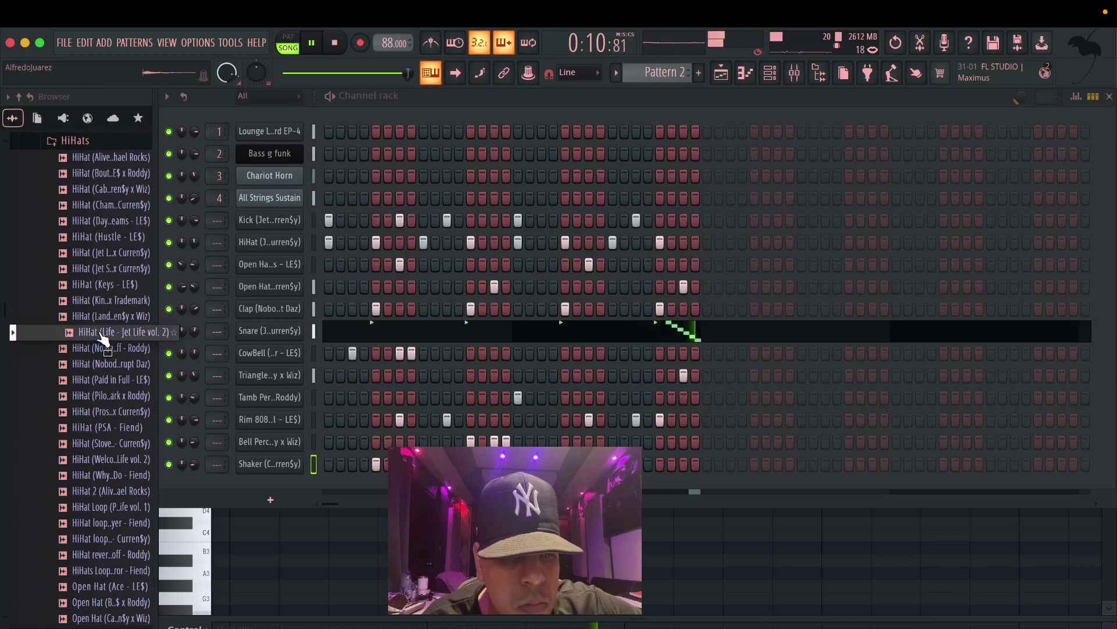
left_click_drag(305, 308, 292, 229)
right_click(303, 236)
left_click(483, 290)
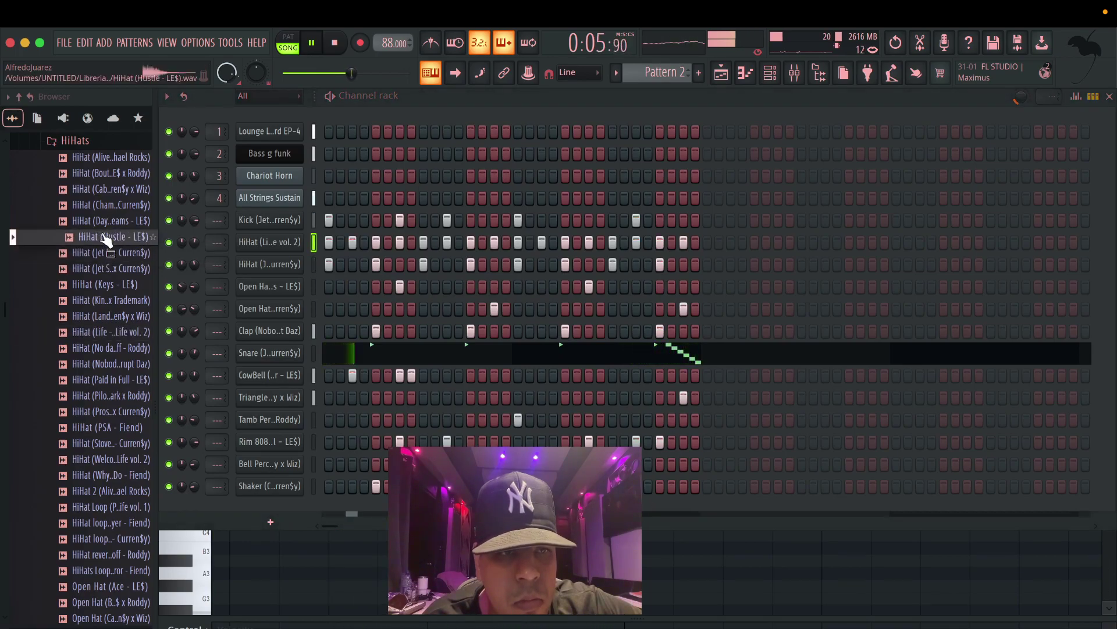
Replace the new hi-hat's sample with HiHat (Cham..Curren$y) and vary its velocities, keeping steps 1, 7, 13, 19 and 25 loudest.
left_click_drag(139, 205, 282, 241)
left_click(1077, 96)
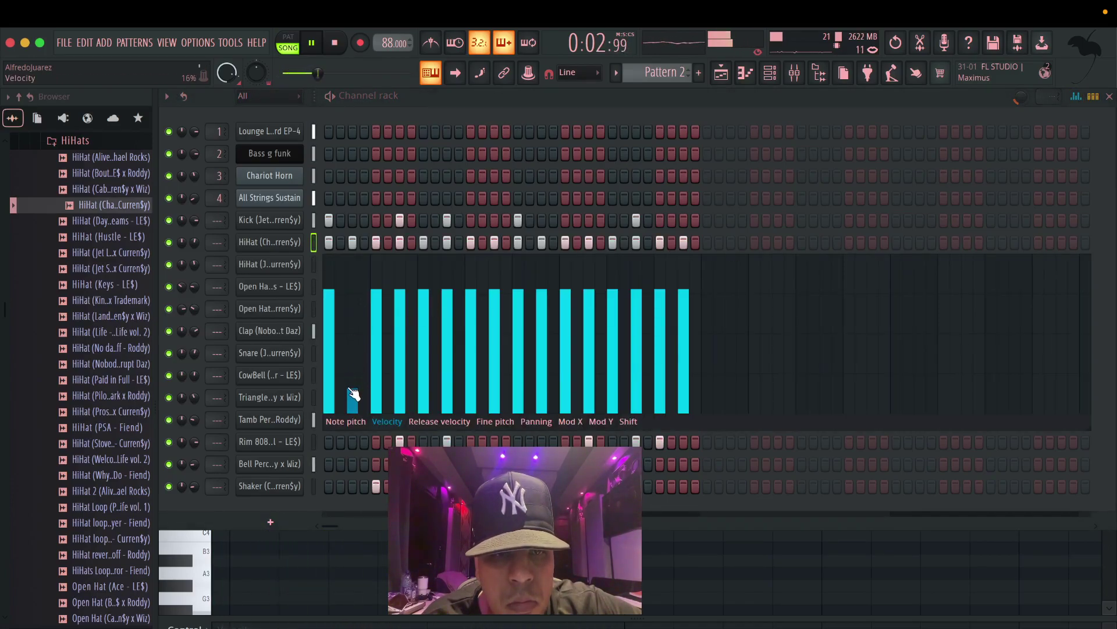
left_click_drag(353, 387, 377, 355)
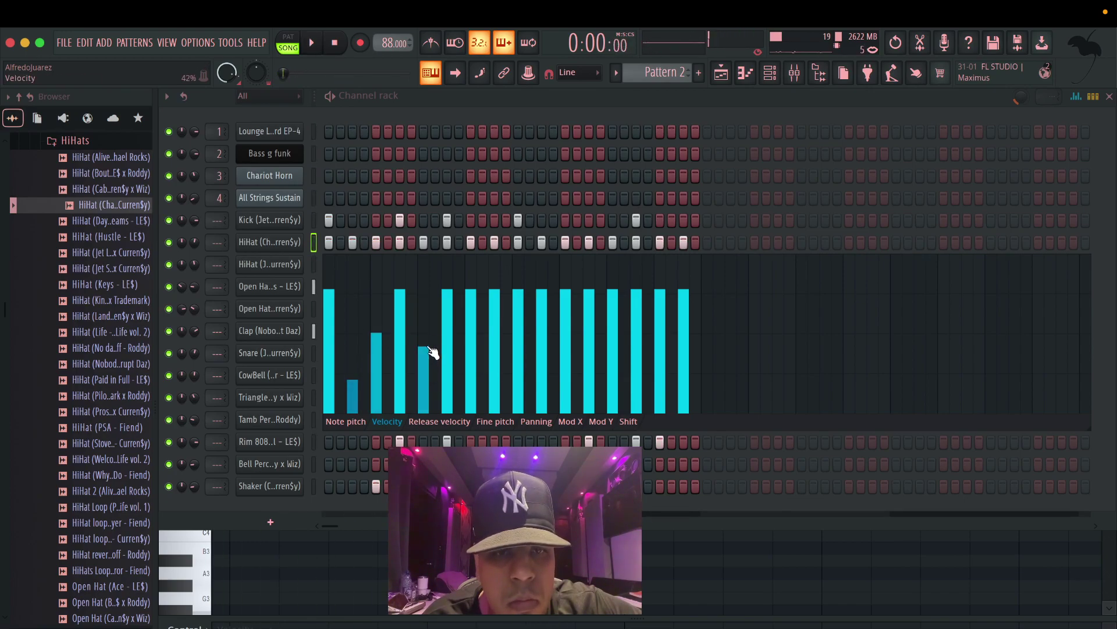
left_click_drag(434, 343, 466, 390)
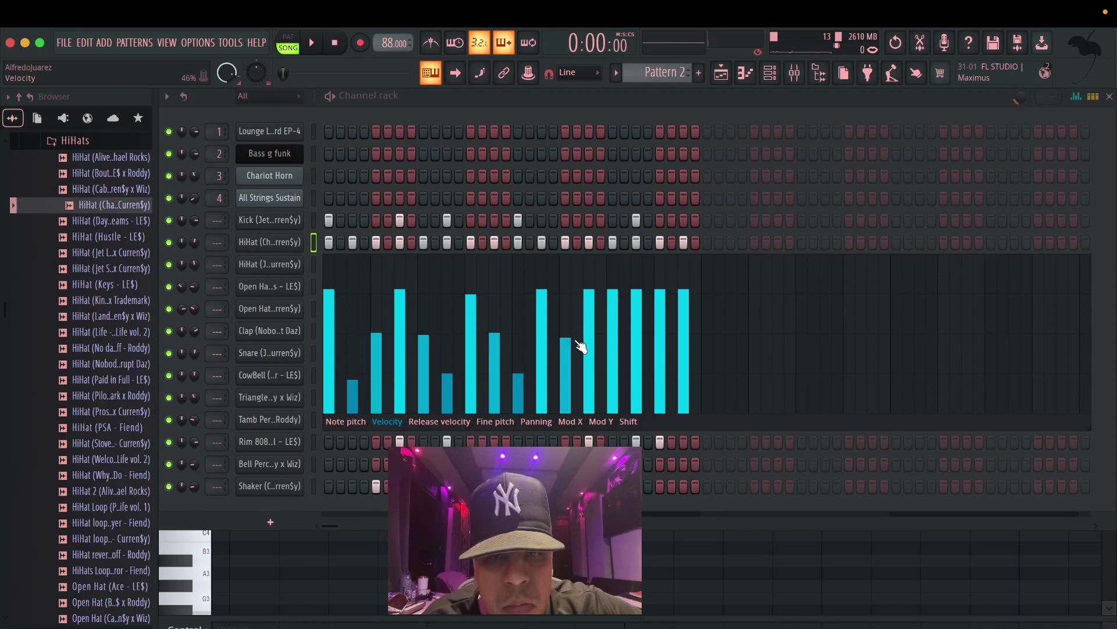
left_click_drag(636, 336, 665, 374)
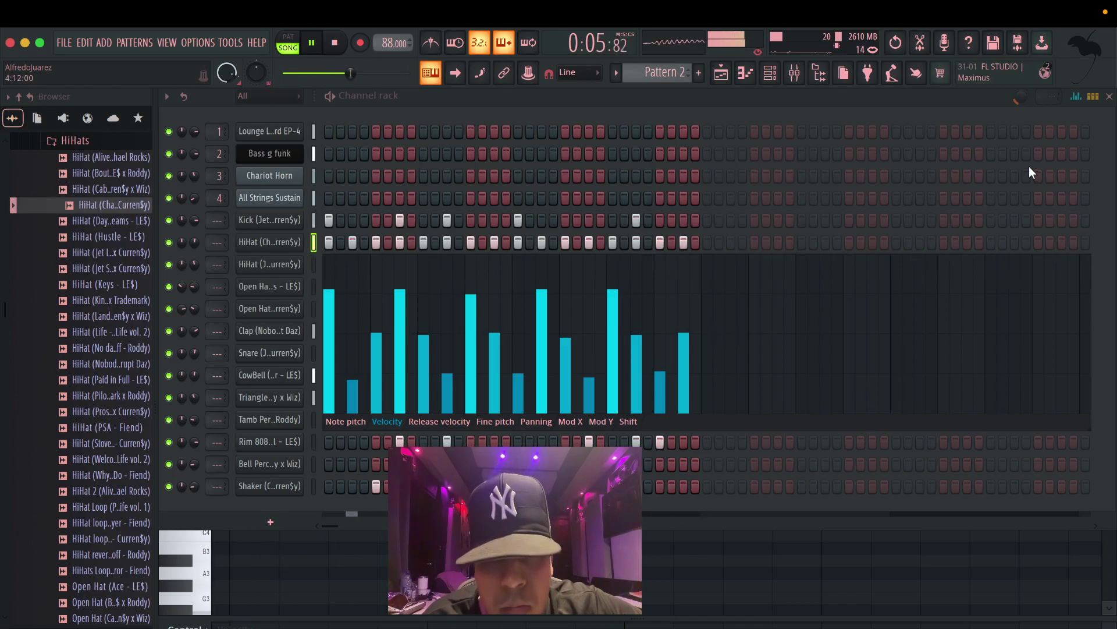
left_click(1076, 98)
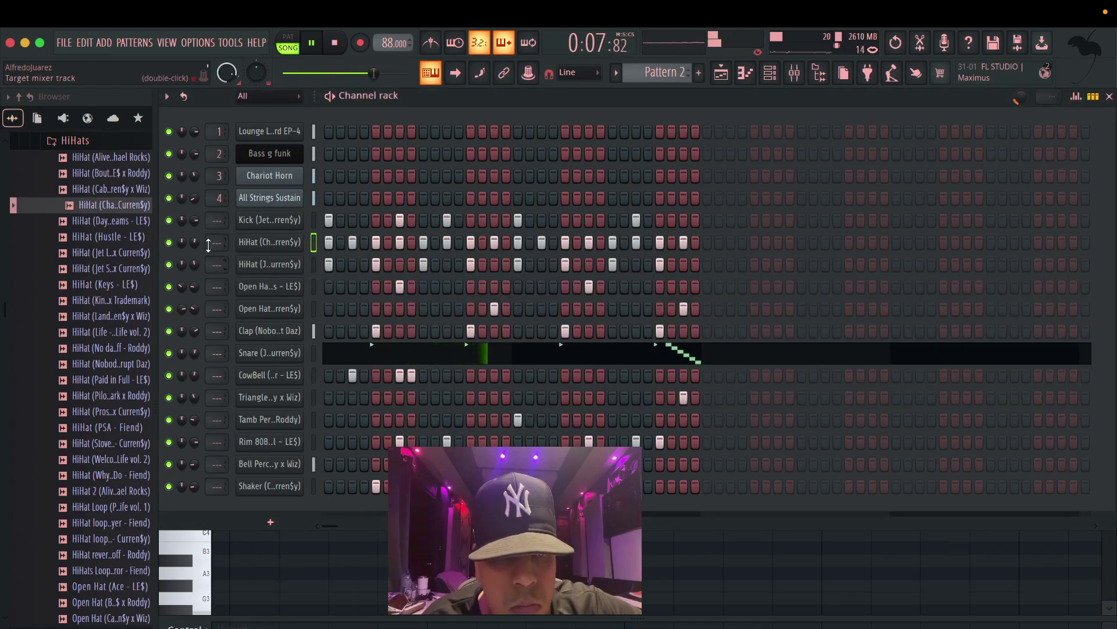
Switch the channel rack from the drum pattern to Pattern 1.
left_click(722, 74)
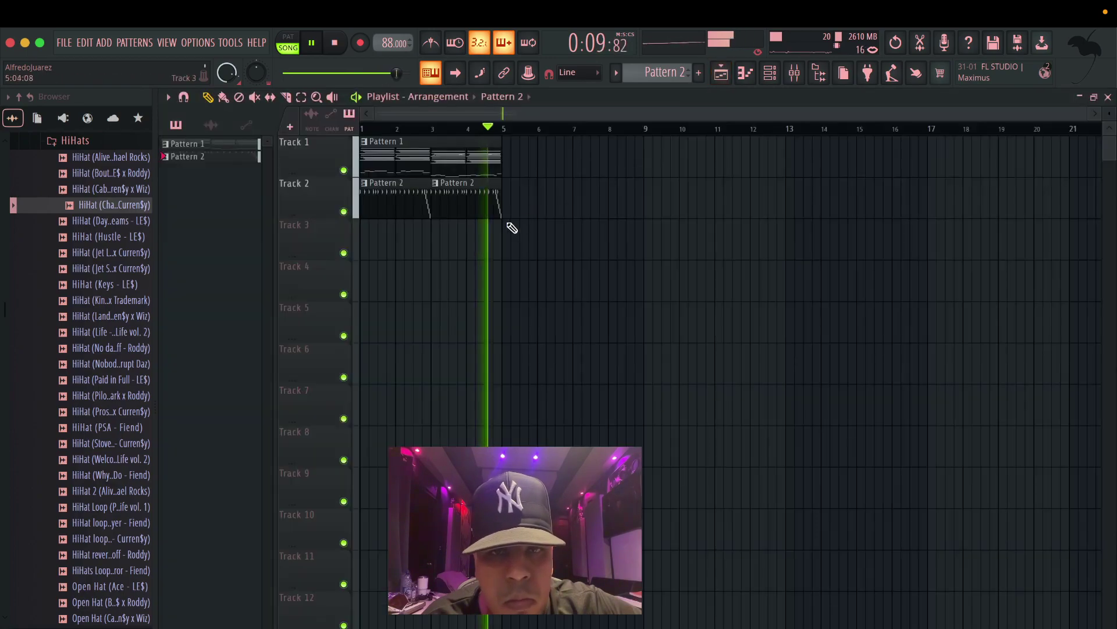
left_click(770, 75)
left_click(616, 72)
left_click(619, 90)
left_click(818, 74)
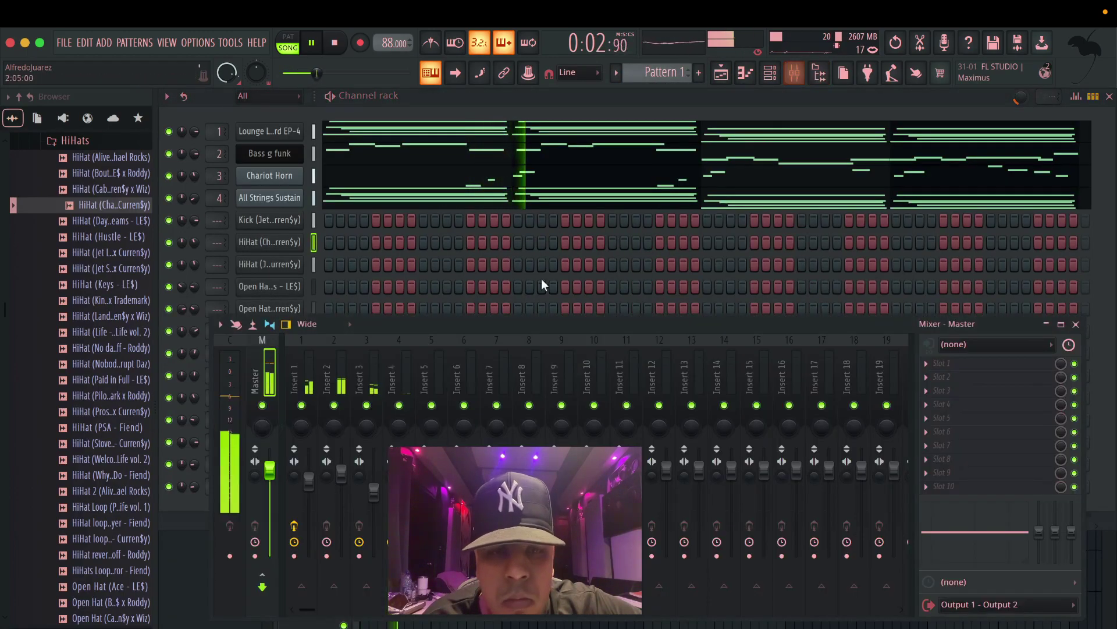
left_click(941, 366)
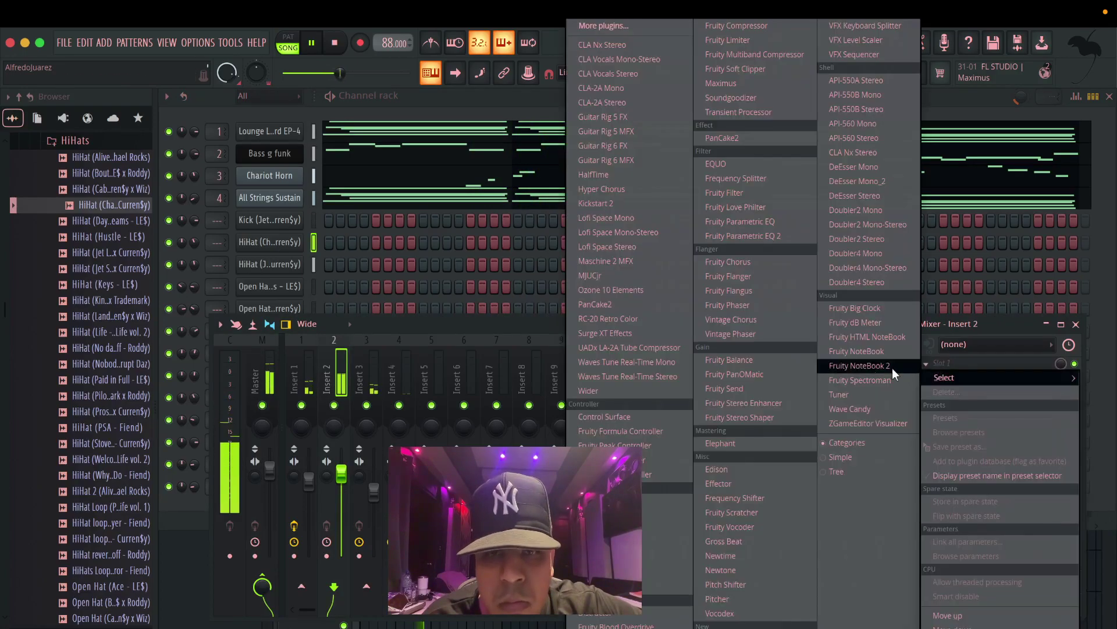
left_click(531, 174)
Shift the Bass g funk notes of the first two bars slightly earlier so the first note starts exactly on bar 1.
left_click(536, 165)
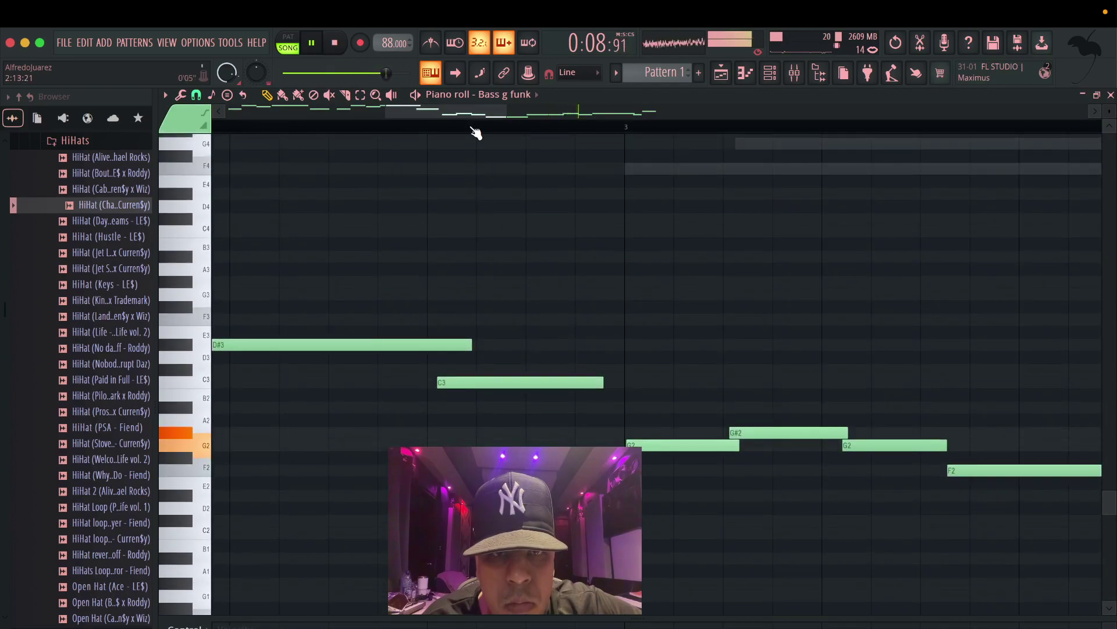
scroll(476, 133, "down", 5)
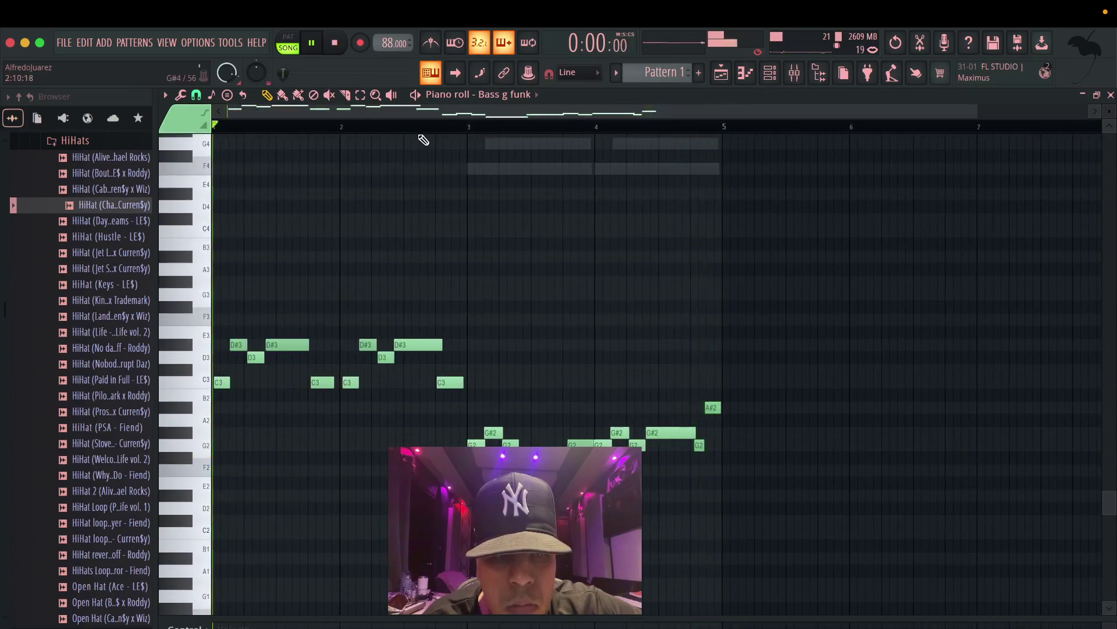
scroll(277, 130, "up", 4)
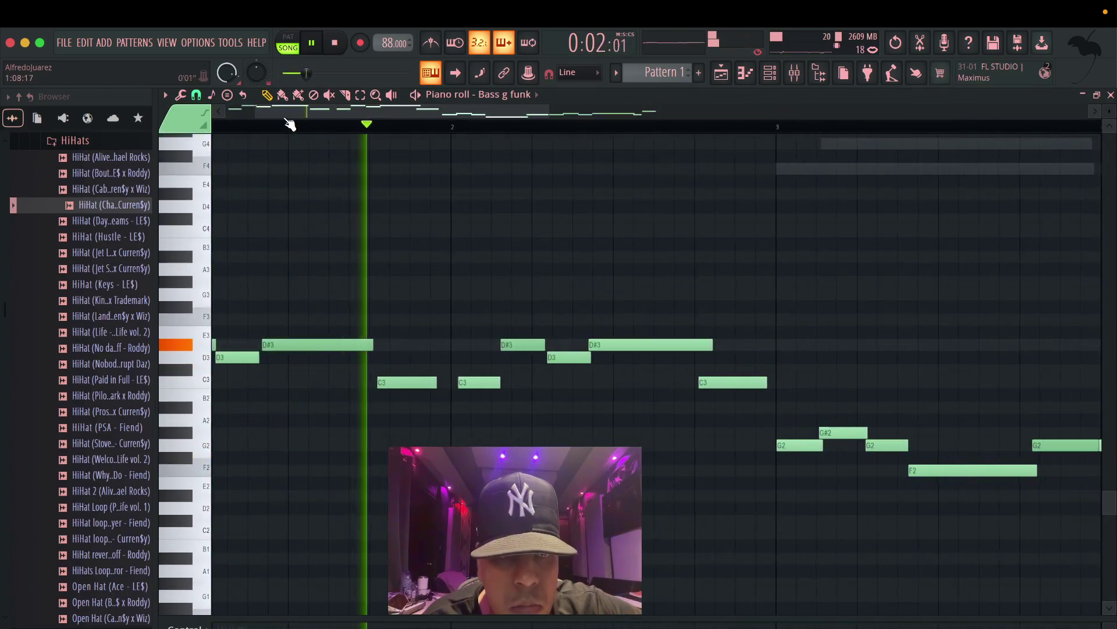
left_click_drag(285, 120, 245, 117)
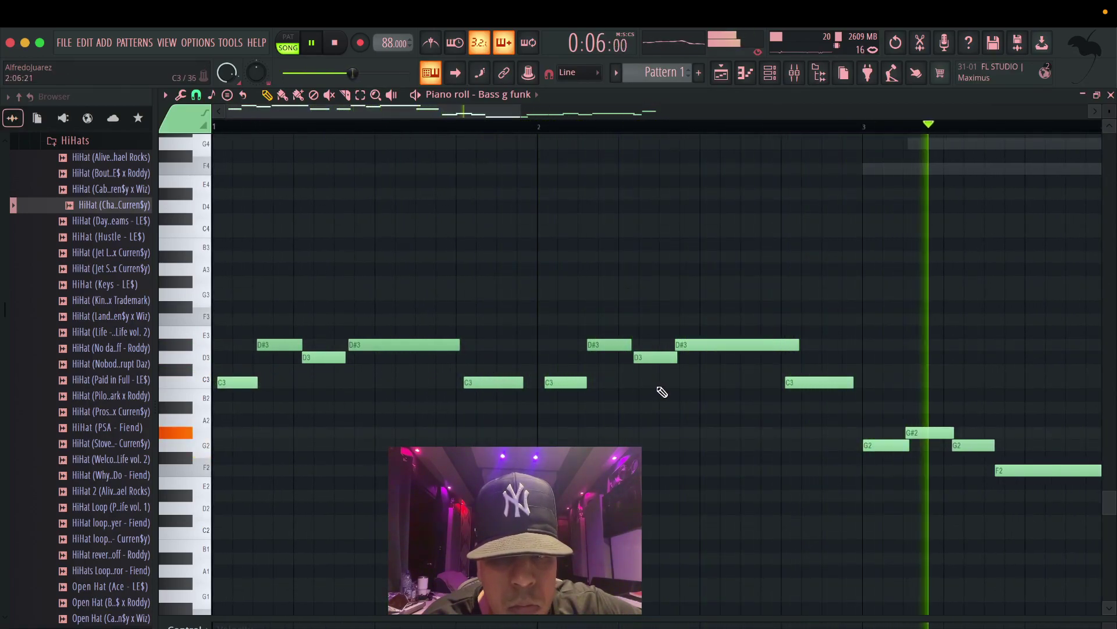
left_click_drag(819, 415, 257, 342)
right_click(356, 233)
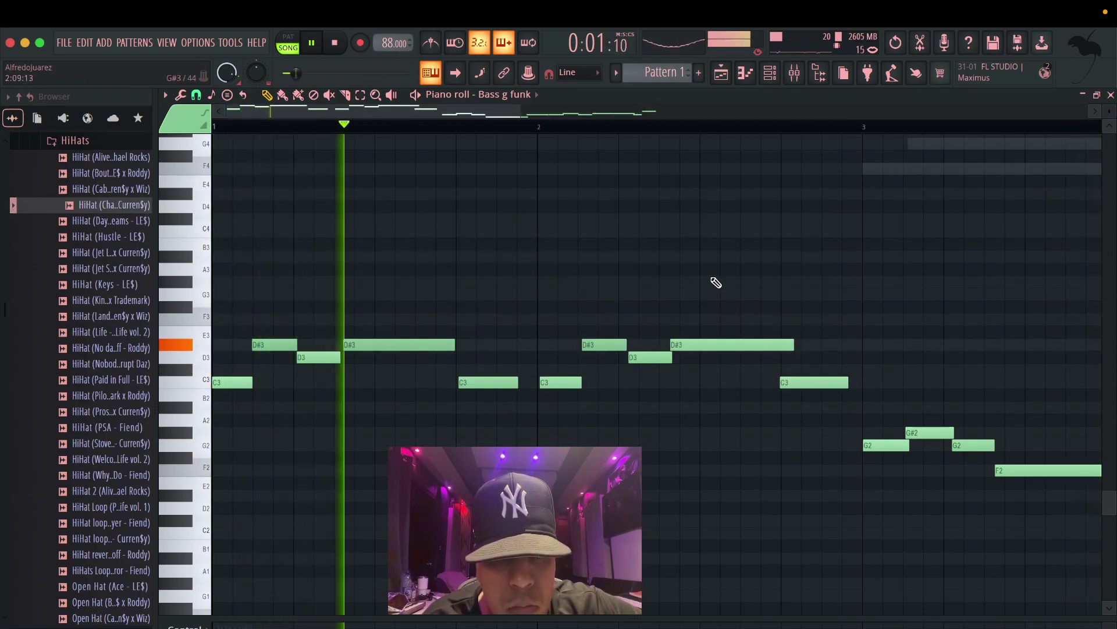
Add a PoiZone synth channel and load the Xenos Soundworks preset LED Old Skool Rap Sine.
left_click(723, 74)
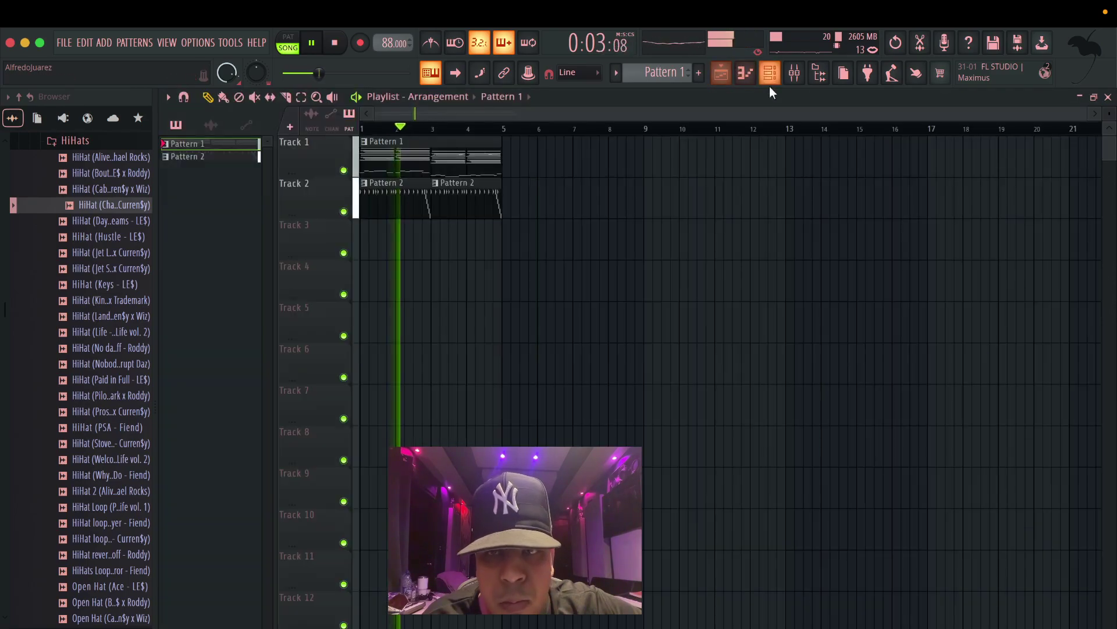
key("F6")
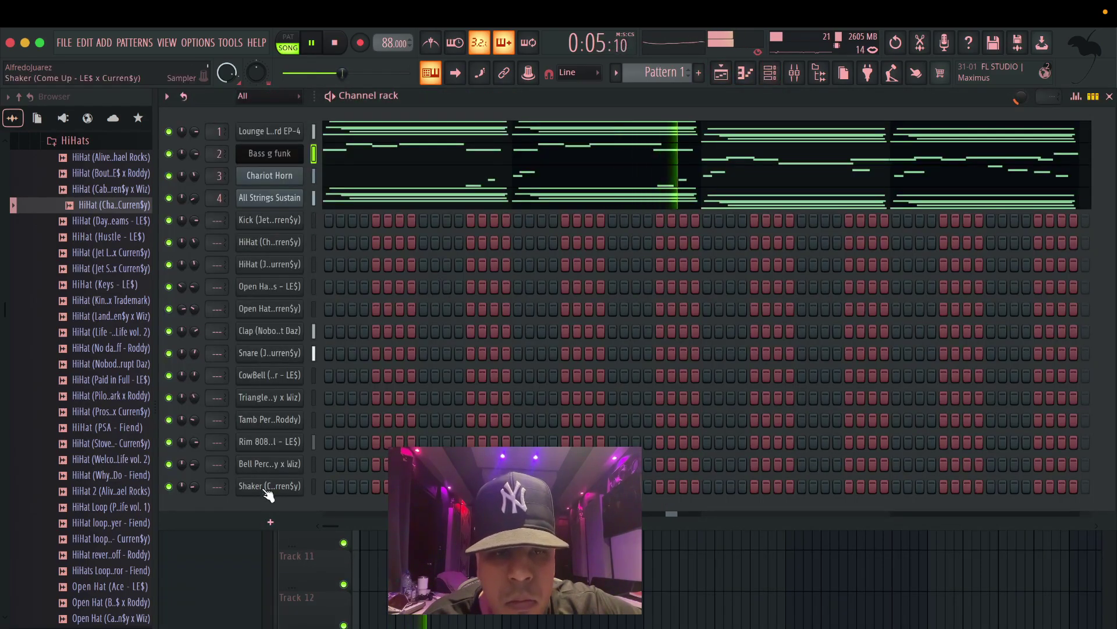
left_click(268, 512)
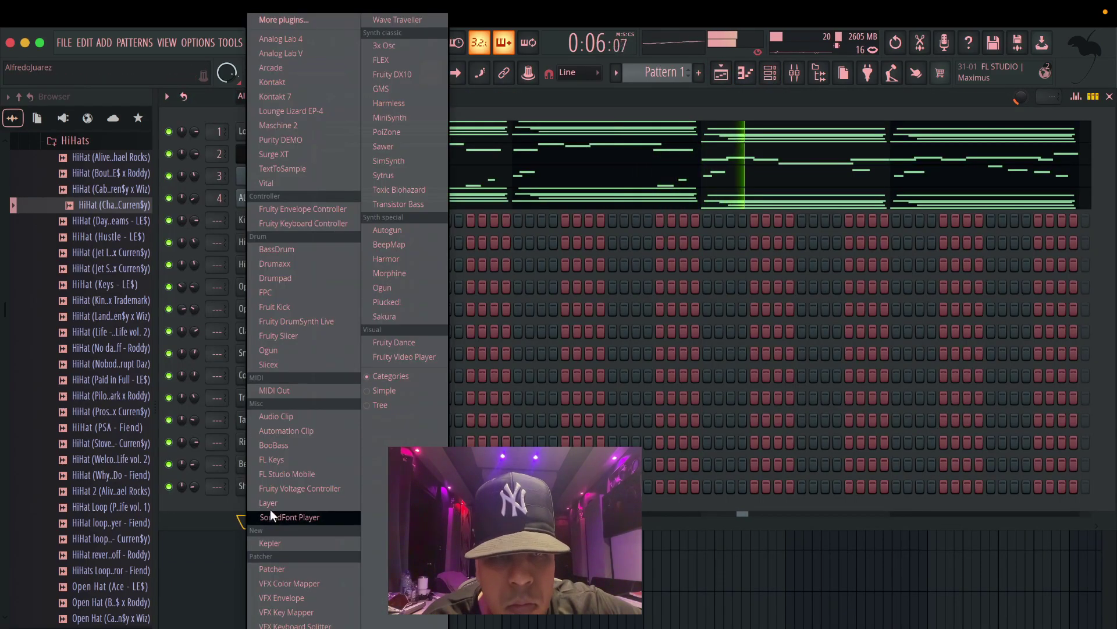
left_click(402, 128)
left_click(222, 187)
scroll(546, 340, "down", 15)
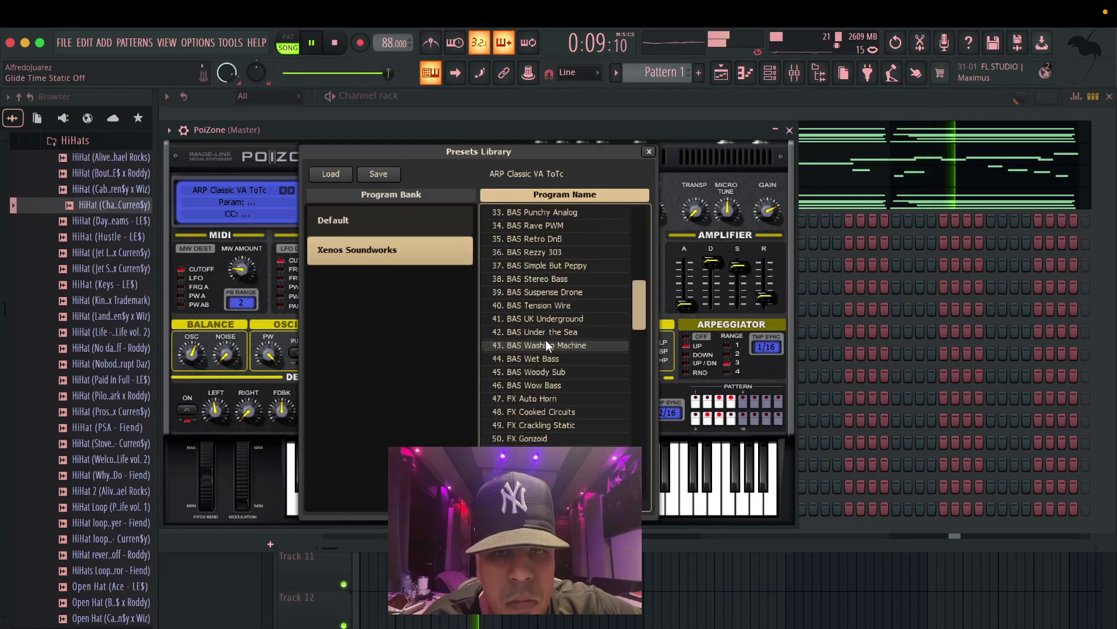
scroll(546, 340, "down", 6)
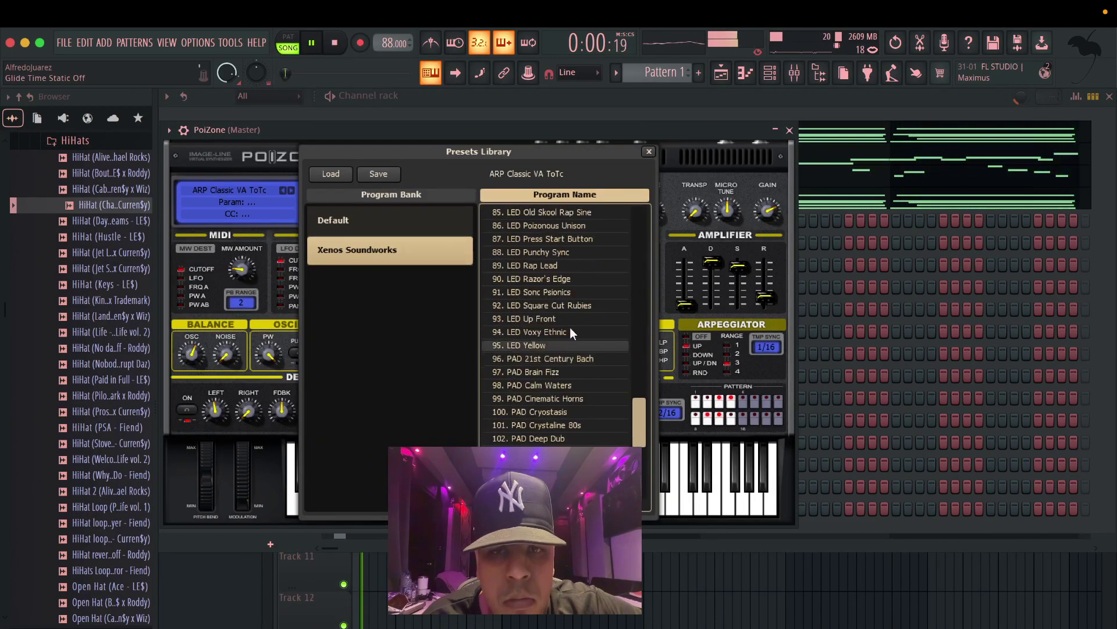
left_click(580, 214)
left_click(790, 131)
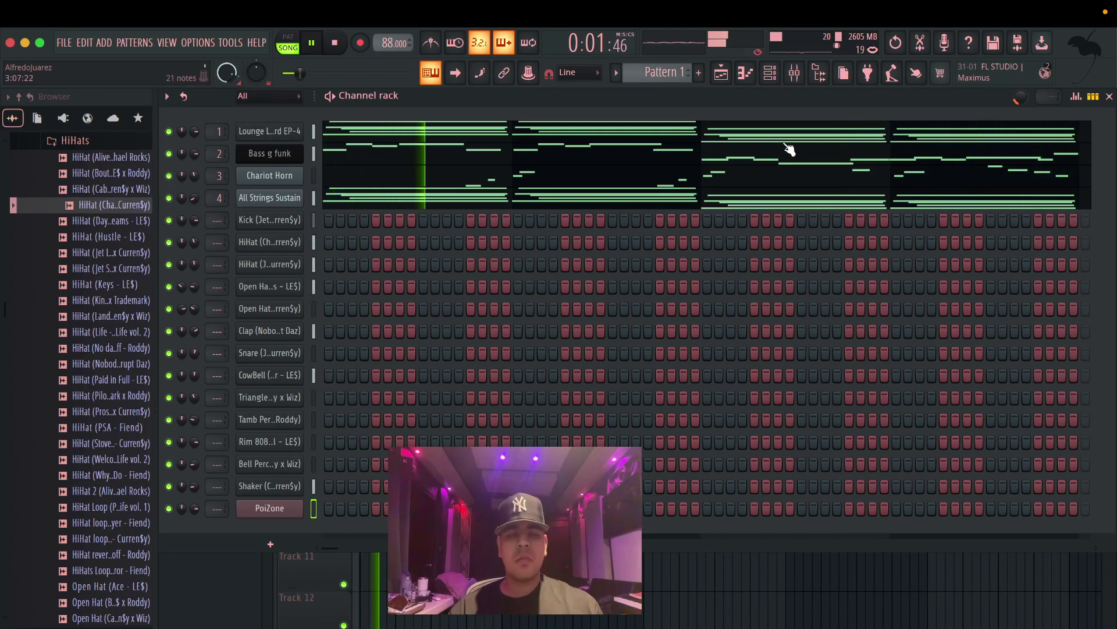
Stop playback and start recording notes and automation for the PoiZone channel.
key("space")
key("r")
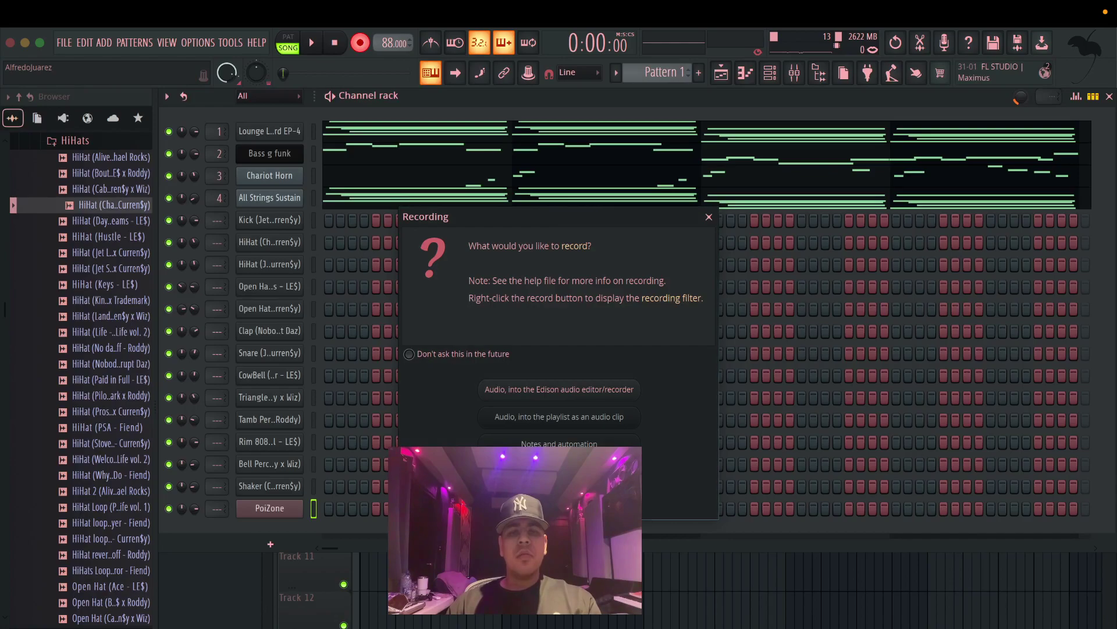
left_click(525, 437)
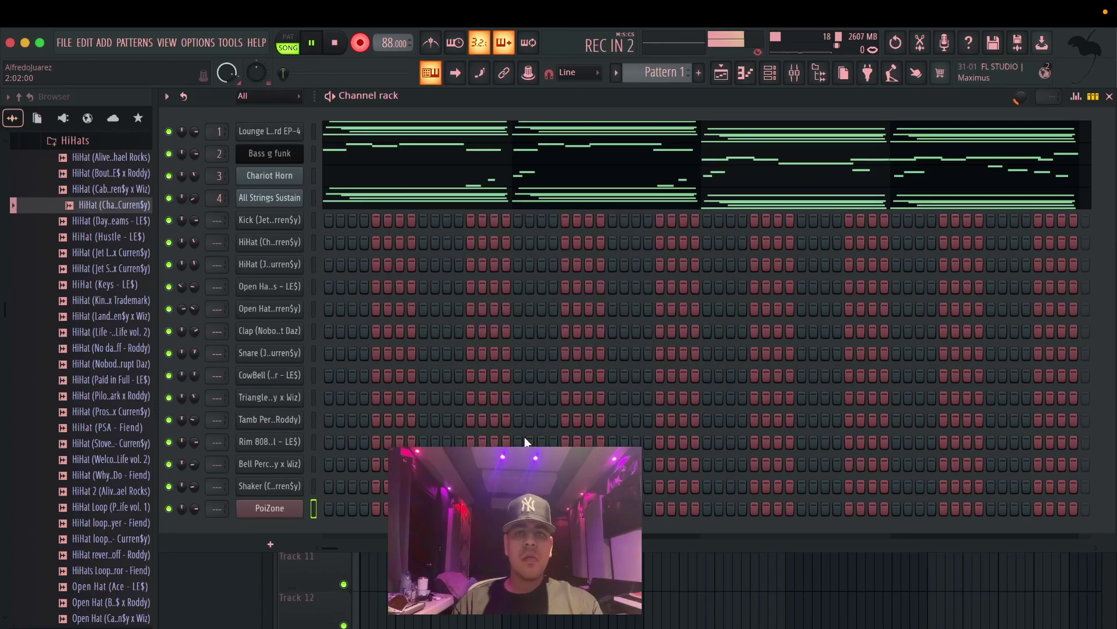
key("space")
key("space")
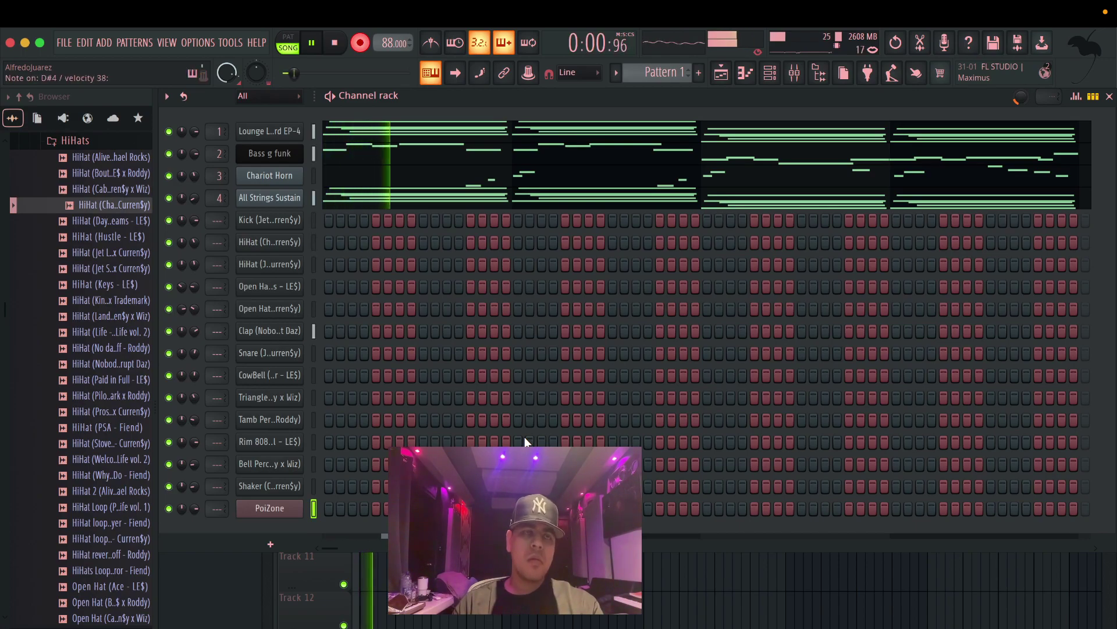
key("space")
right_click(307, 501)
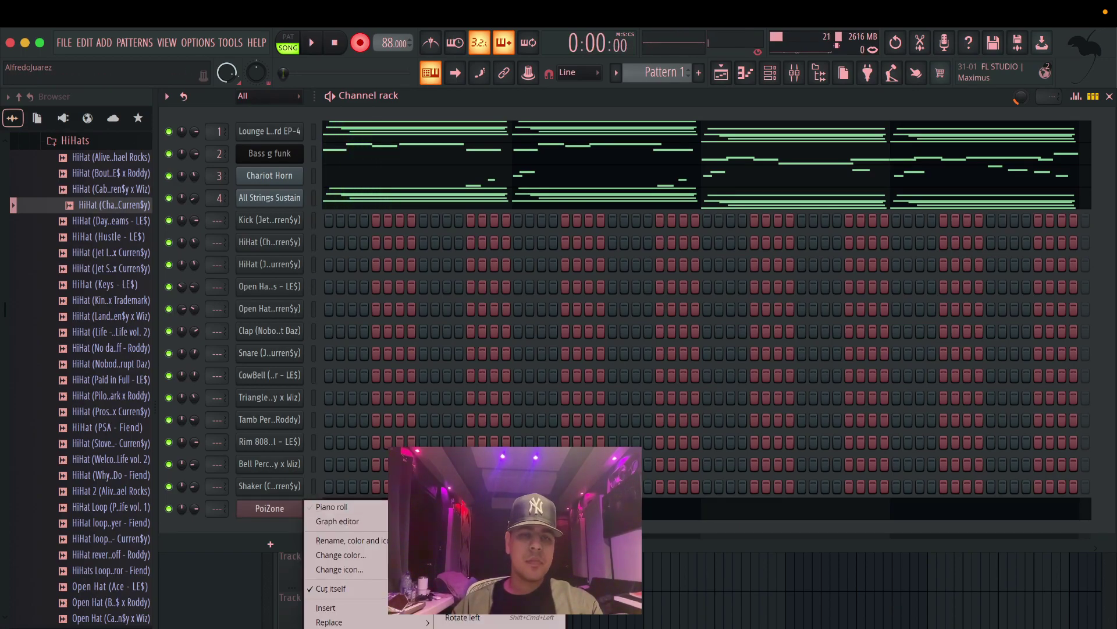
left_click(457, 507)
key("space")
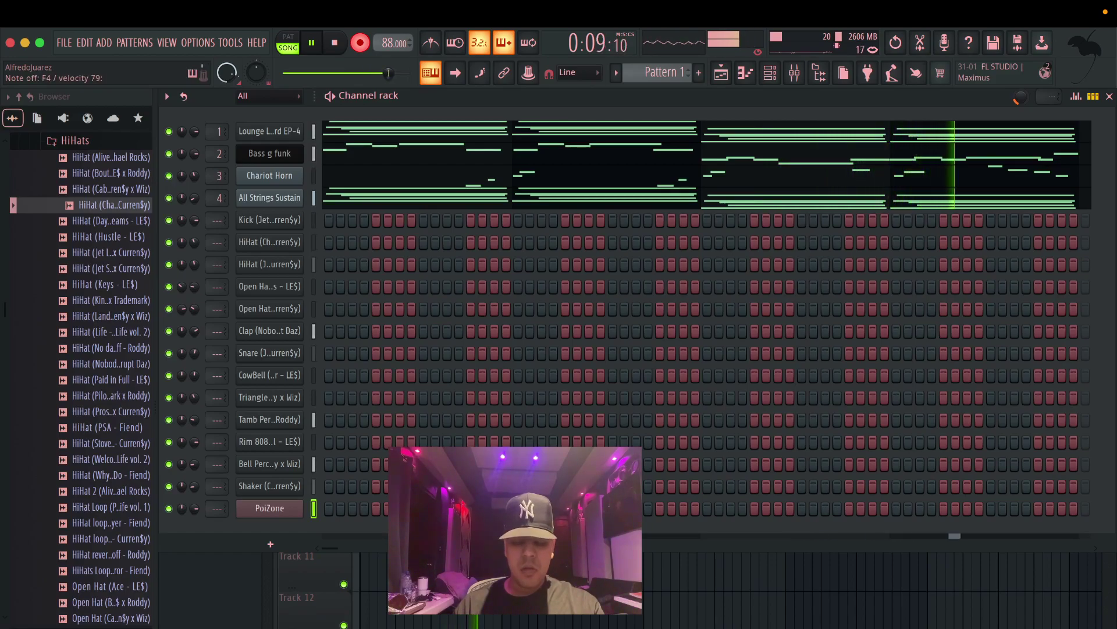
key("space")
right_click(275, 508)
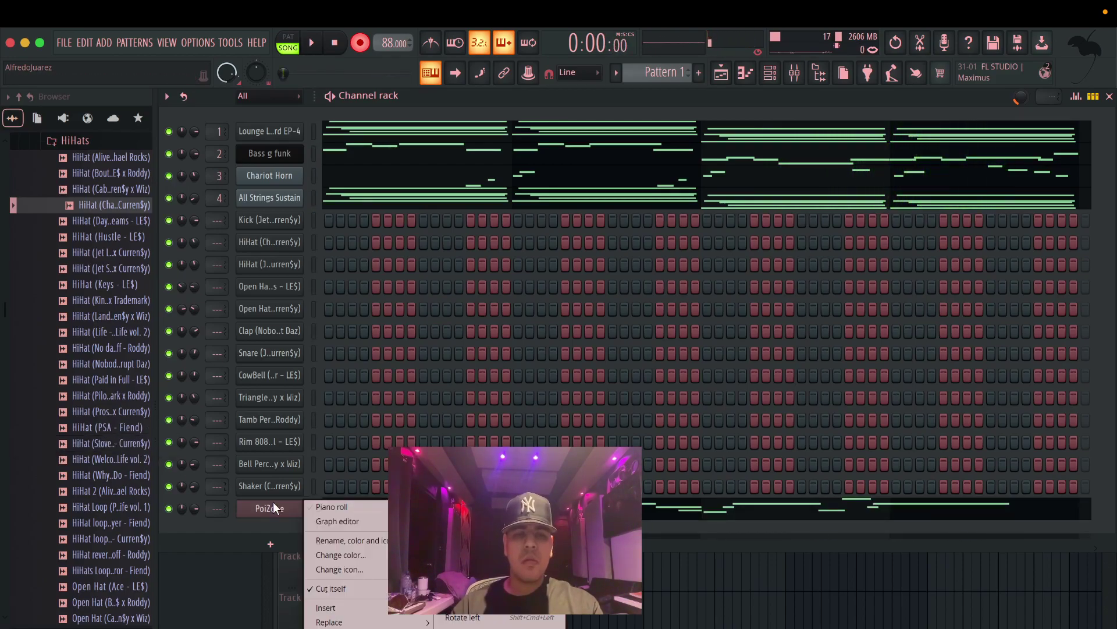
left_click(457, 568)
Record a PoiZone lead melody across the four-bar loop, turn recording off and play the take back.
key("space")
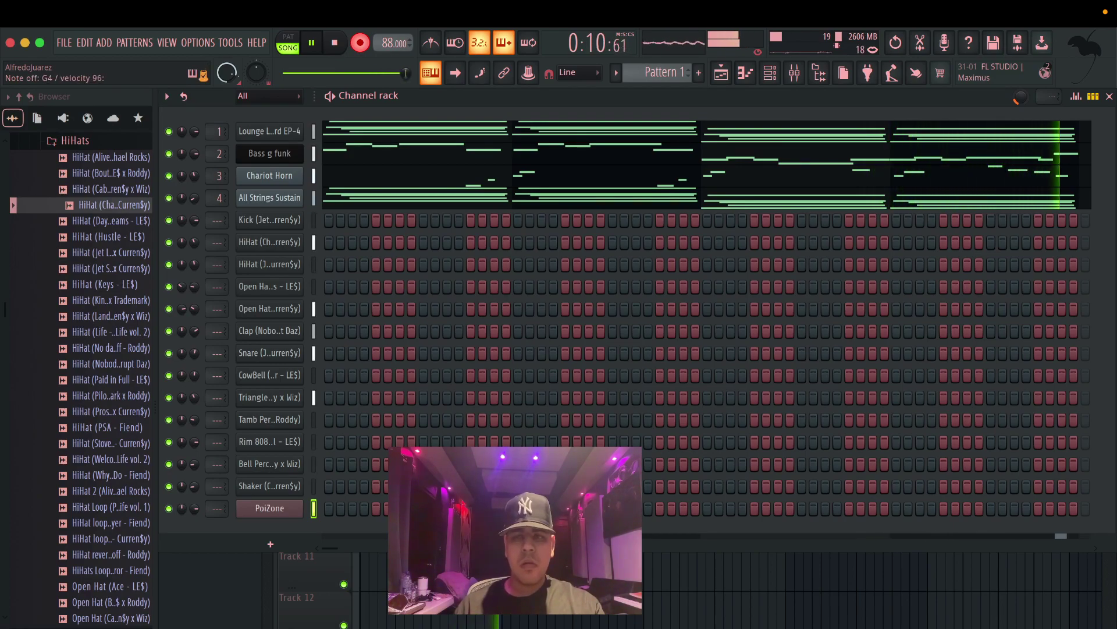
key("space")
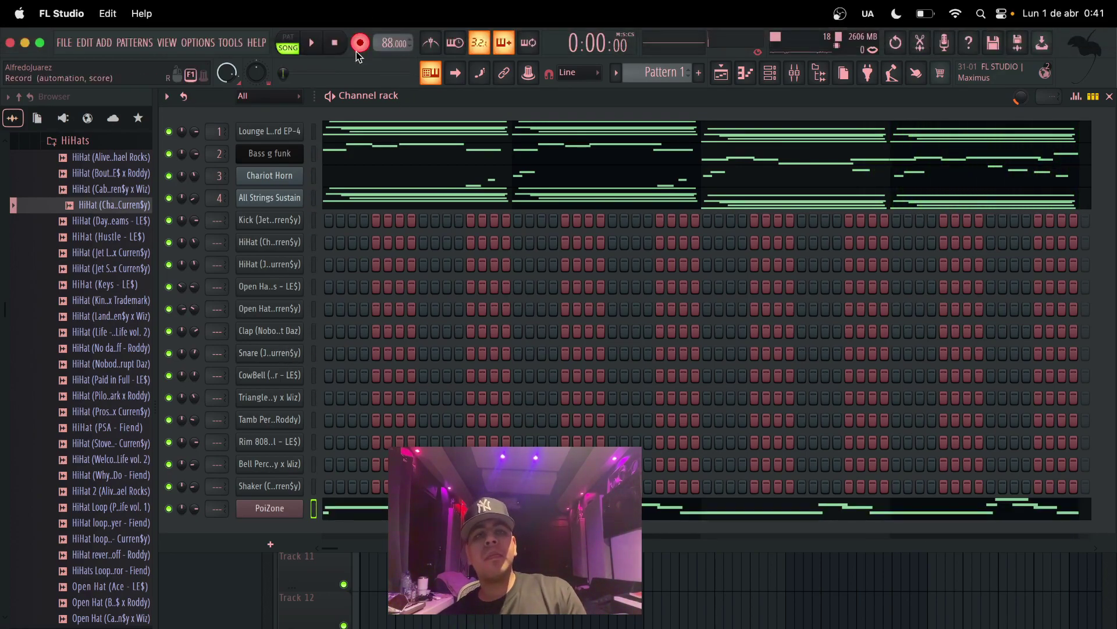
key("space")
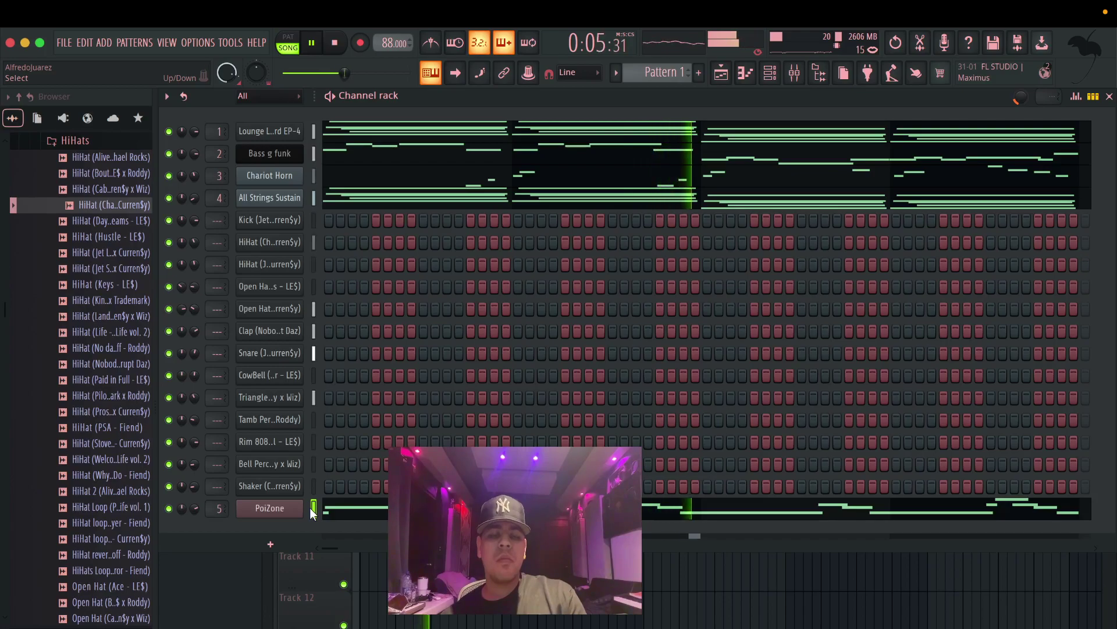
Move the PoiZone channel up until it sits directly below All Strings Sustain.
key("alt+Up")
key("alt+Up")
key("alt+Up")
key("alt+Up")
key("alt+Up")
key("alt+Up")
key("alt+Up")
key("alt+Up")
key("alt+Up")
key("alt+Up")
key("alt+Up")
key("alt+Up")
key("alt+Up")
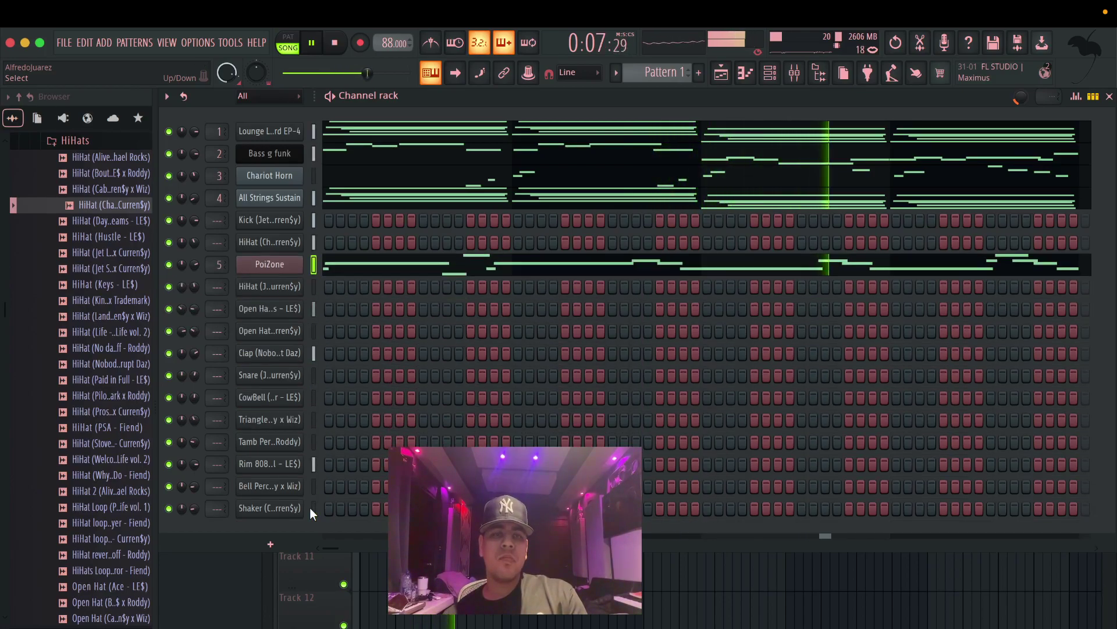
In the PoiZone piano roll, lower the G#4 note near the end of bar 2 to D#4.
left_click(532, 224)
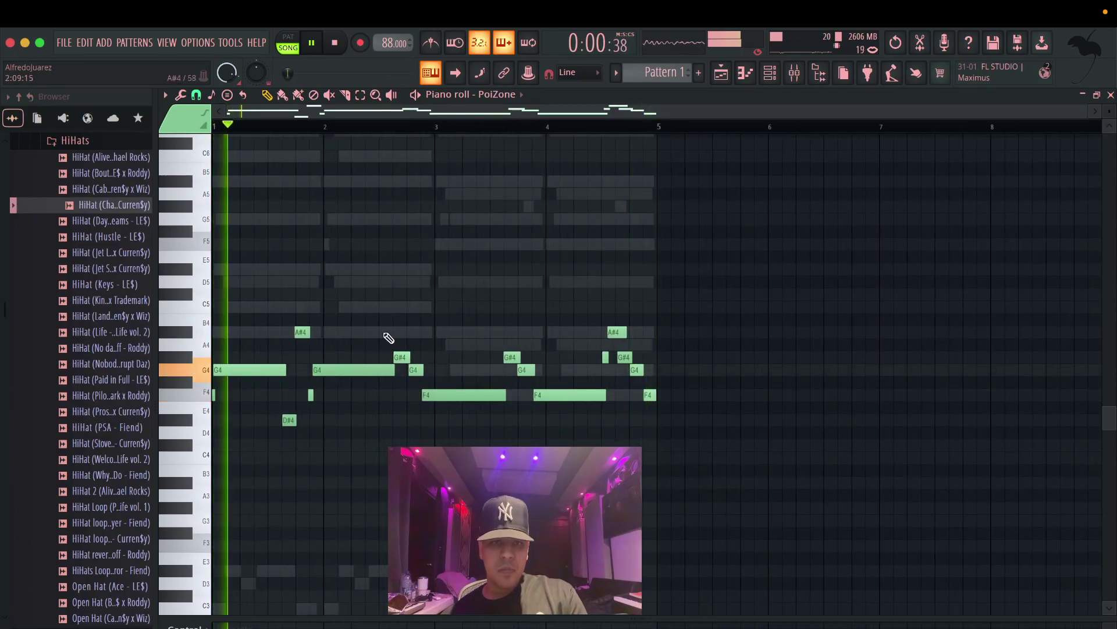
scroll(254, 110, "up", 5)
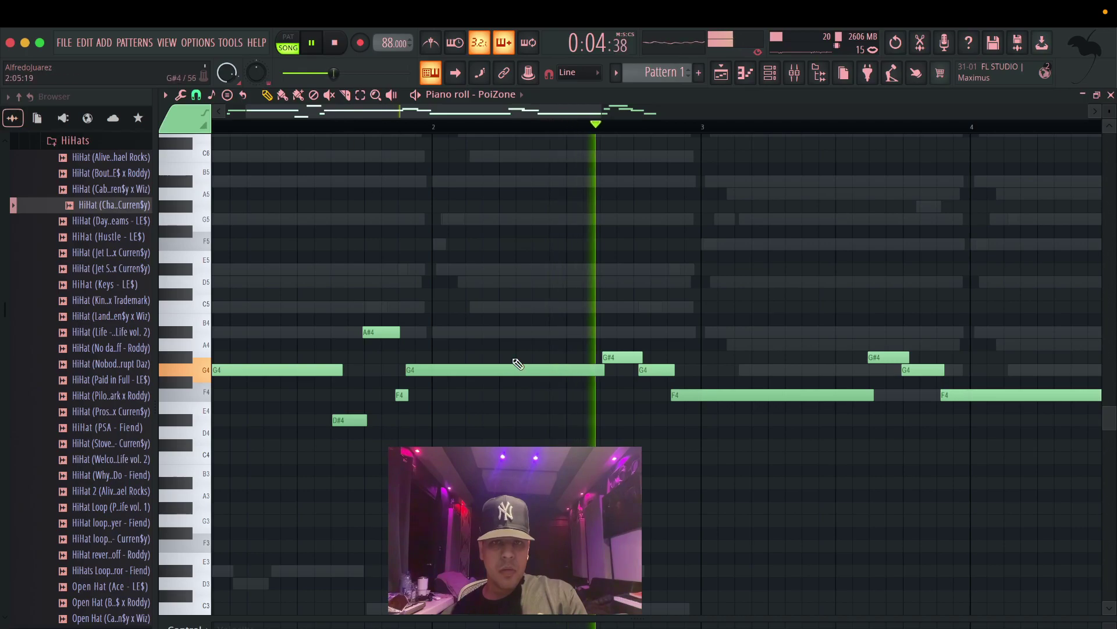
left_click_drag(627, 347, 624, 373)
key("Down")
key("Down")
key("Down")
key("Down")
key("Down")
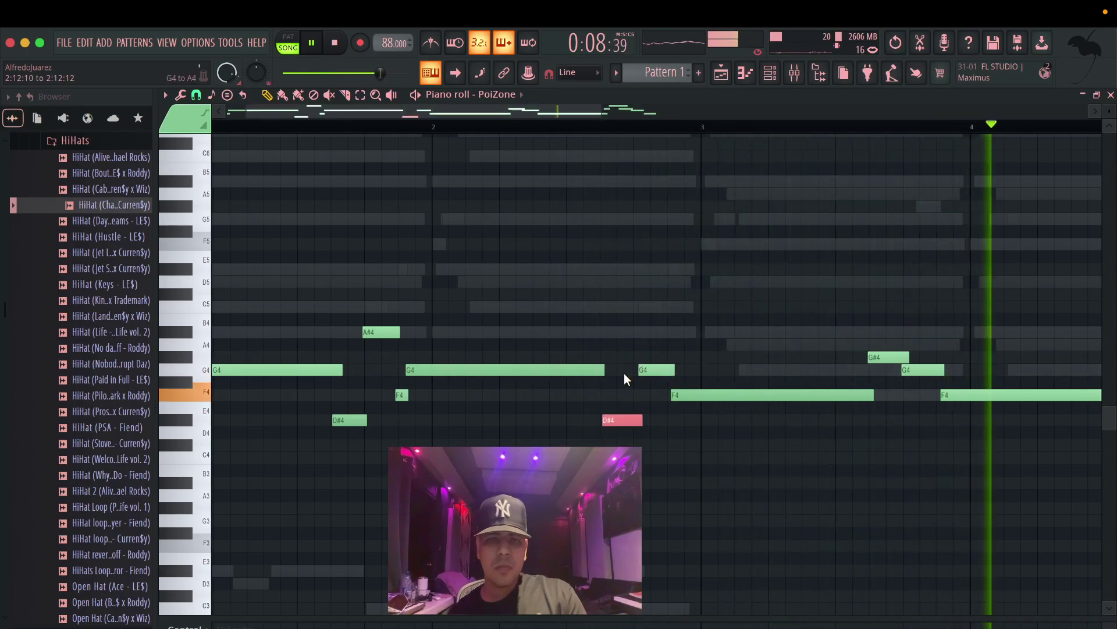
Raise the short G4 note just before bar 3 in the PoiZone melody to A#4.
left_click(644, 369)
key("Up")
key("Up")
key("Up")
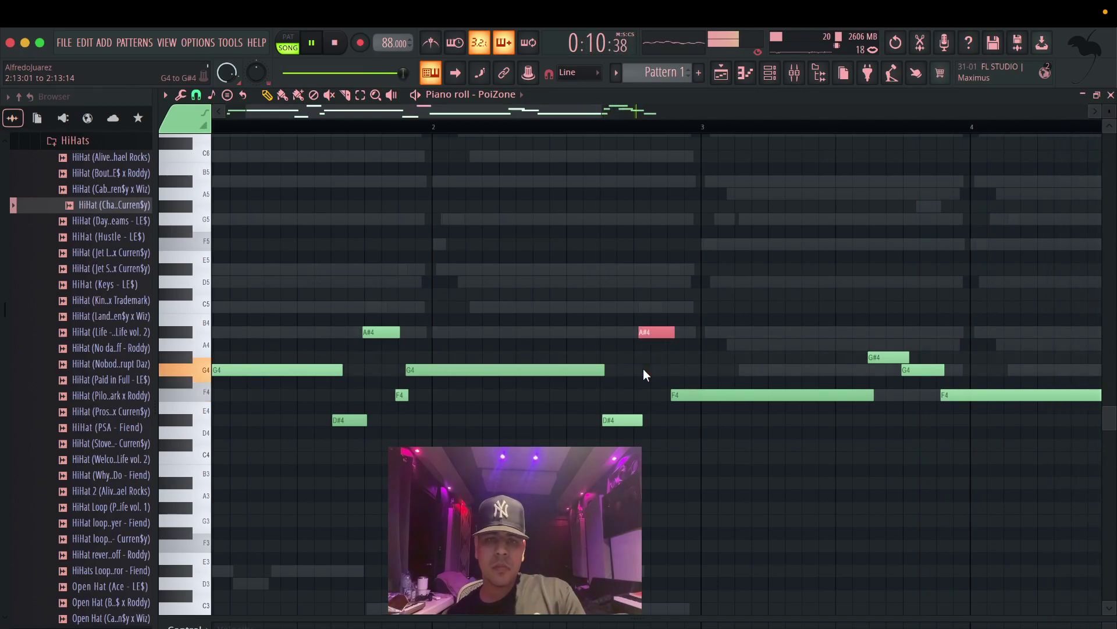
scroll(601, 138, "down", 3)
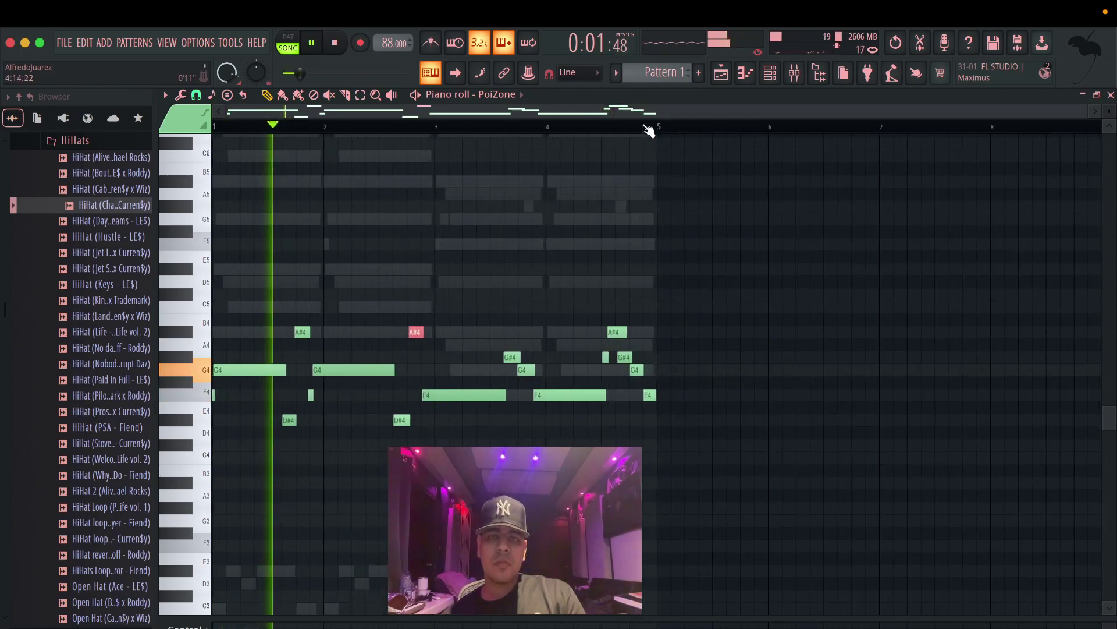
Collapse the browser to its top-level folders and return to the channel rack.
key("F6")
left_click(721, 72)
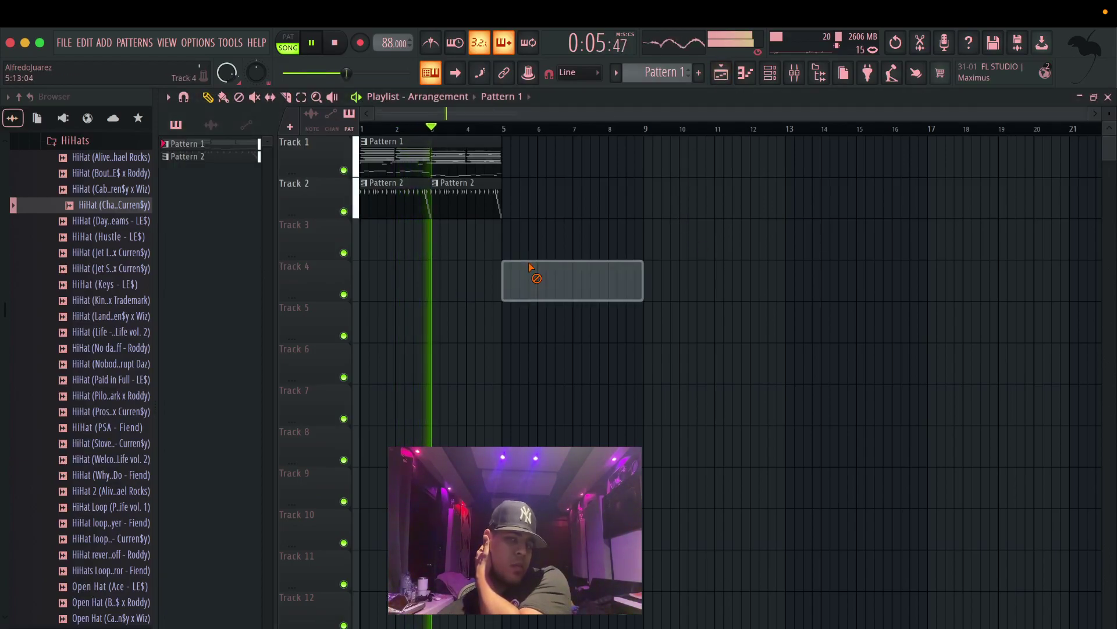
left_click(10, 95)
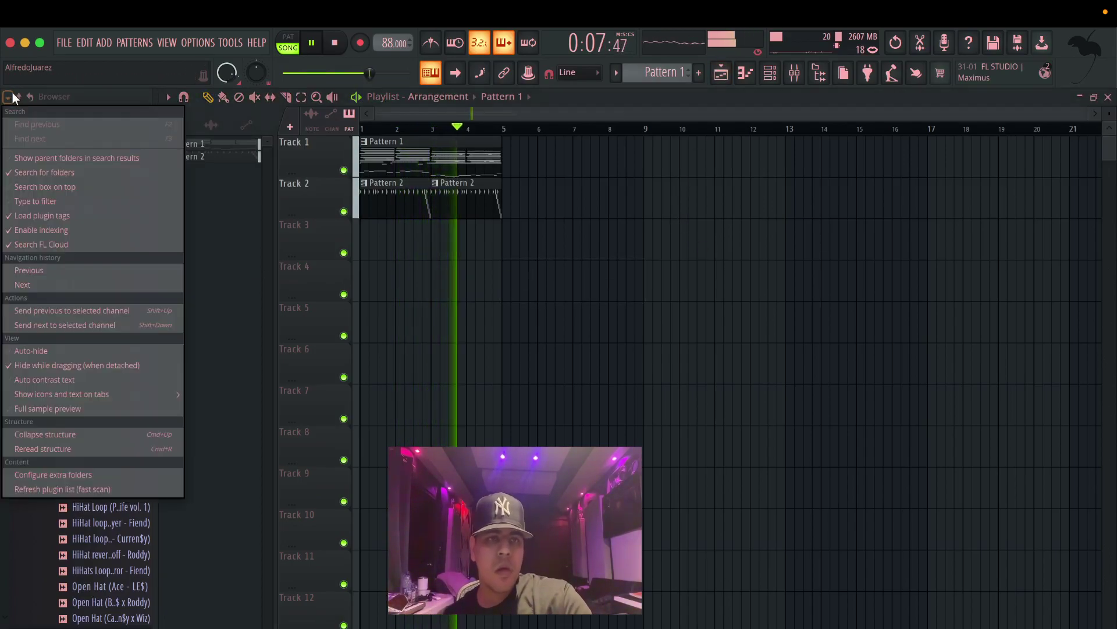
left_click(17, 96)
key("F6")
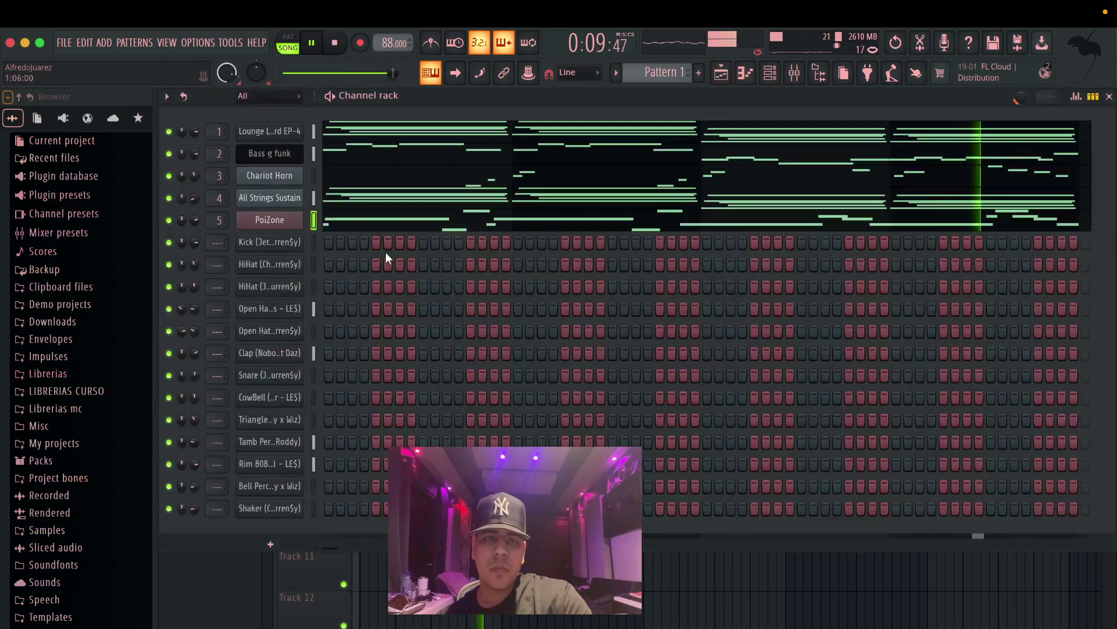
Add an Analog Lab V instrument channel with the Classic Jun Keys sound and close its window.
left_click(271, 544)
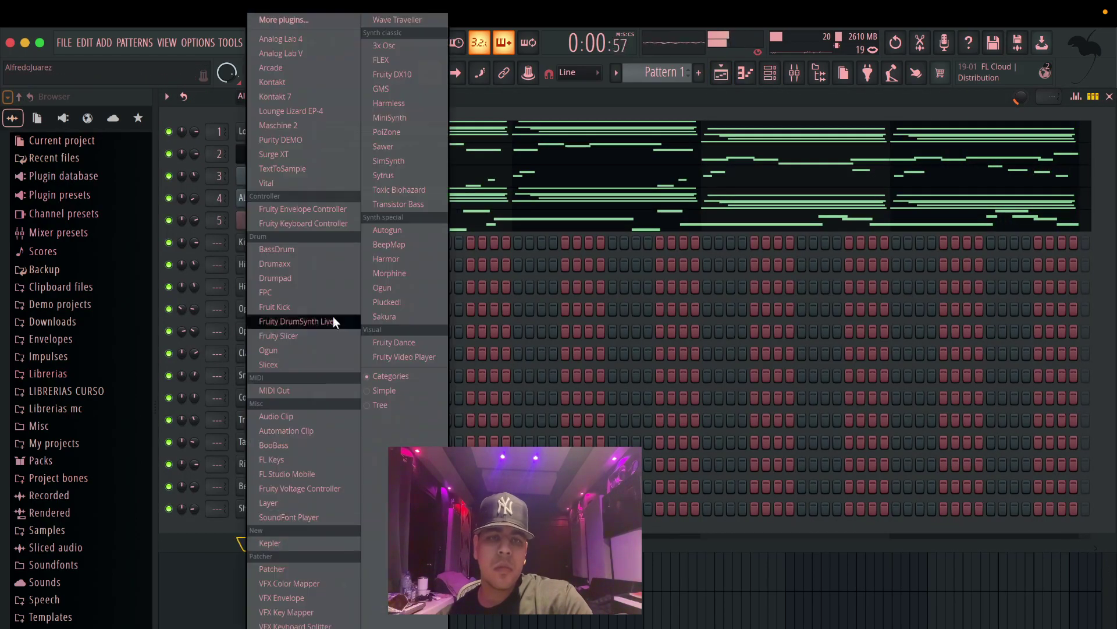
left_click(303, 54)
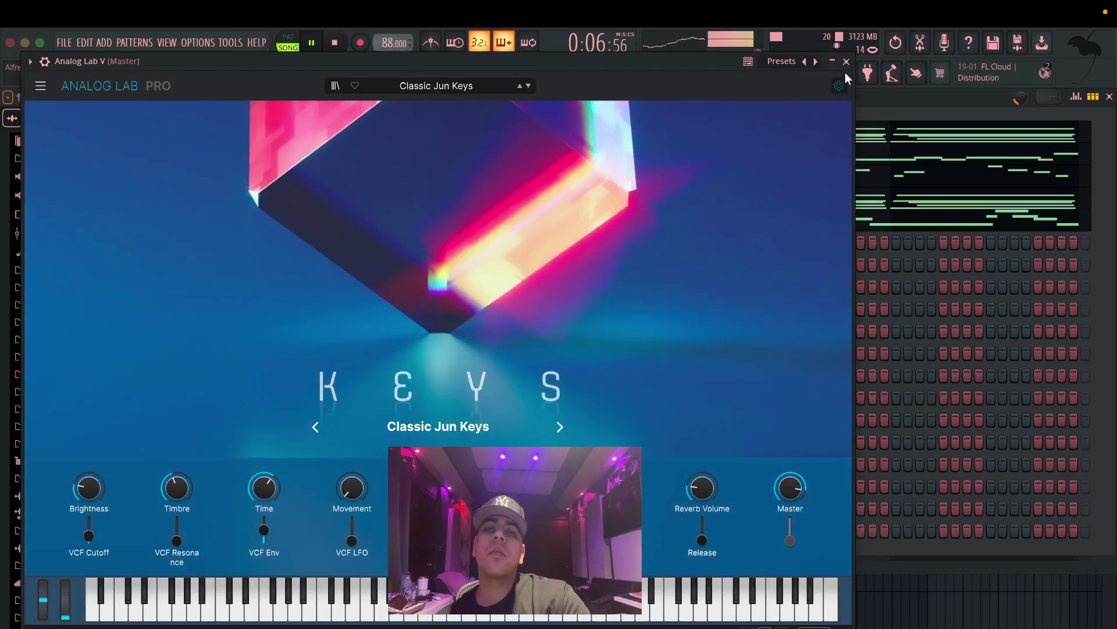
left_click(847, 62)
Copy the Lounge Lizard EP-4 chord notes into the Analog Lab V channel and assign that channel to mixer track 6.
right_click(271, 131)
left_click(449, 145)
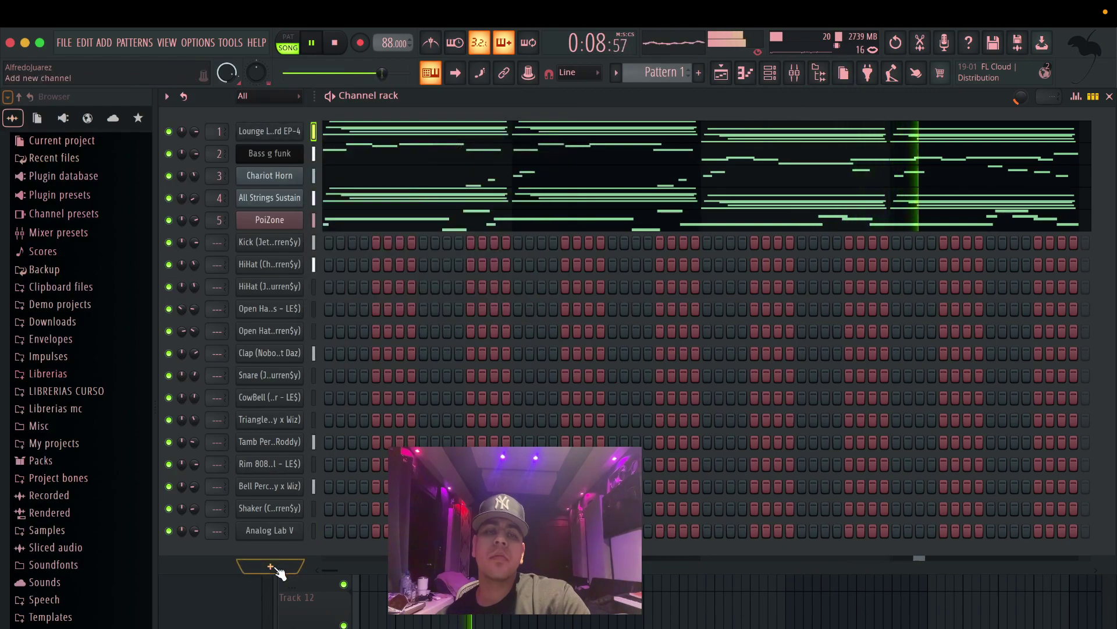
right_click(297, 531)
left_click(466, 547)
left_click_drag(193, 532, 194, 573)
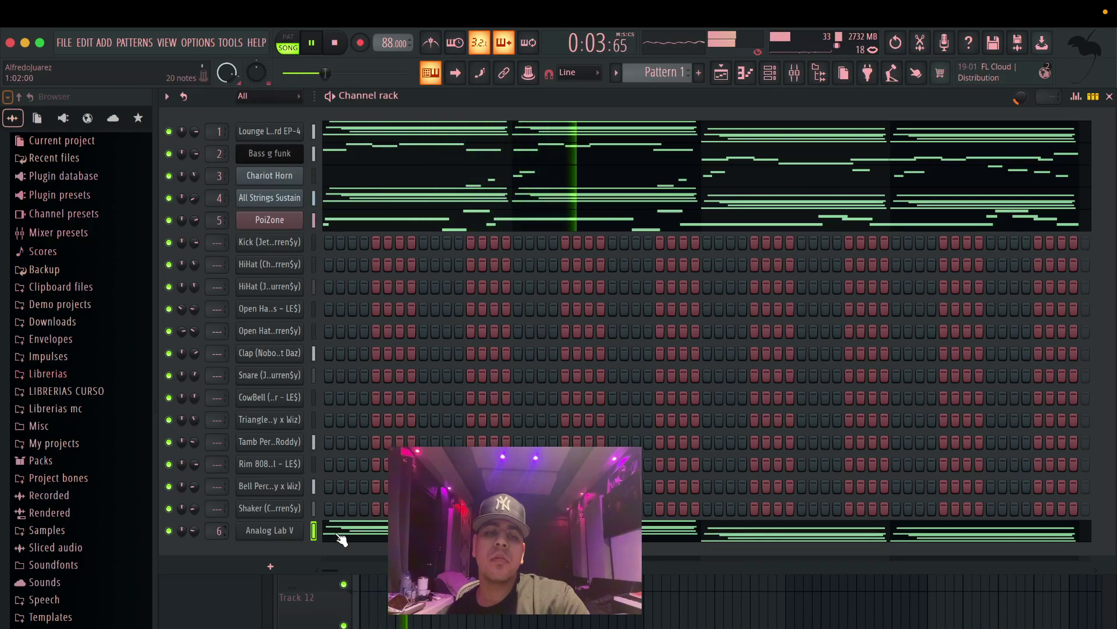
Move the Analog Lab V channel up until it sits directly below PoiZone.
key("alt+Up")
key("alt+Up")
key("alt+Up")
key("alt+Up")
key("alt+Up")
key("alt+Up")
key("alt+Up")
key("alt+Up")
key("alt+Up")
key("alt+Up")
key("alt+Up")
key("alt+Up")
key("alt+Up")
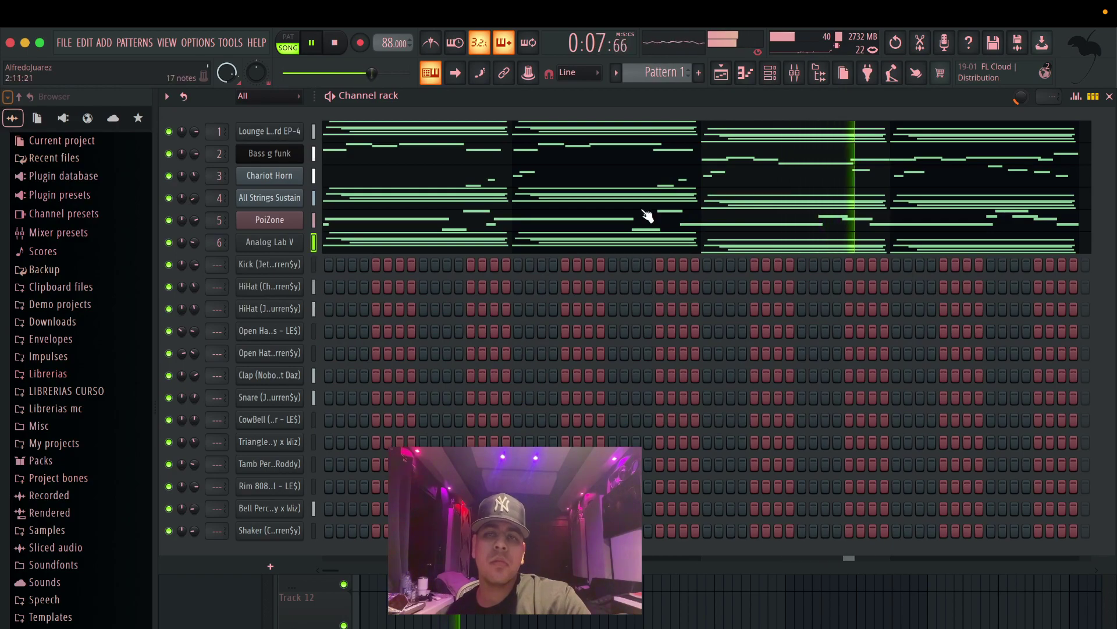
Adjust the mixer levels of Insert 6 and Insert 5, closing the mixer when done.
left_click(794, 72)
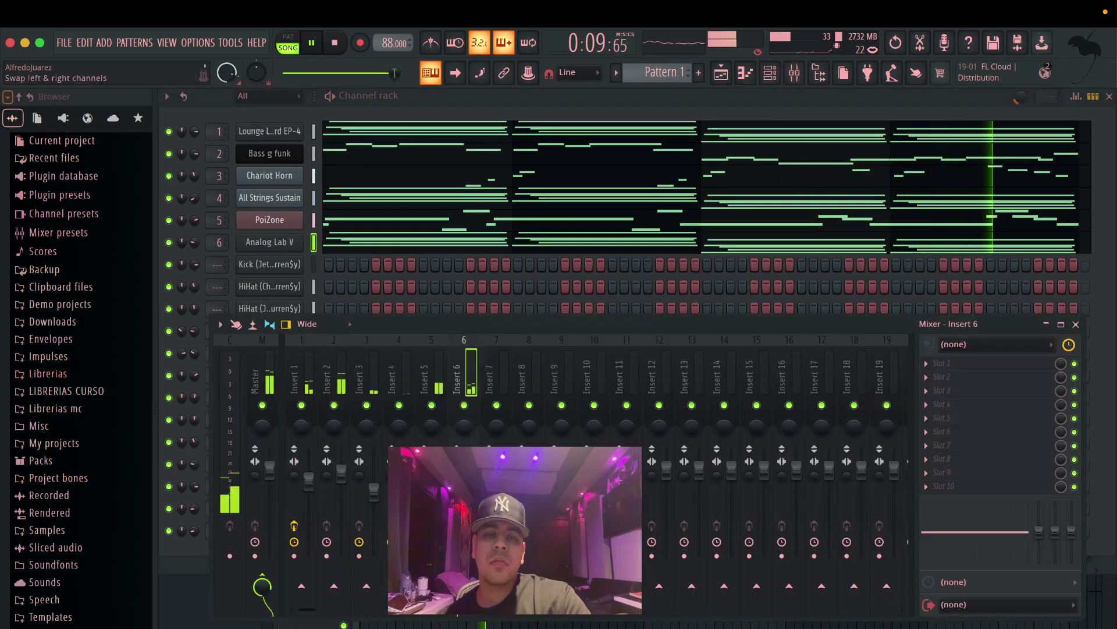
left_click_drag(471, 484, 439, 485)
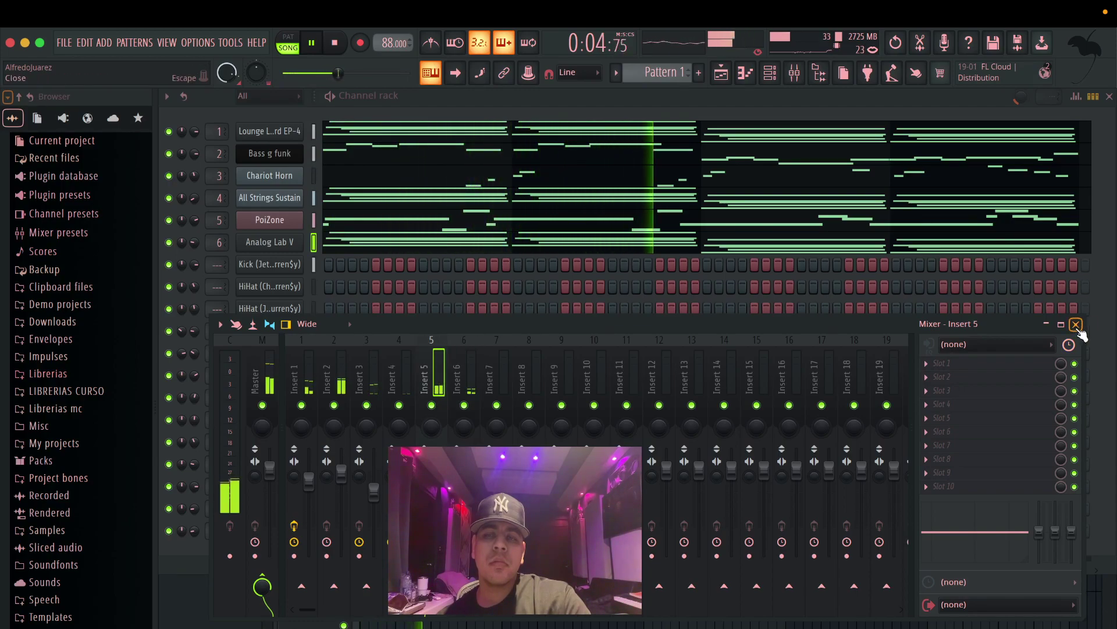
left_click(1075, 324)
In the playlist, move both Pattern 2 drum clips from Track 2 down to Track 6.
left_click(243, 563)
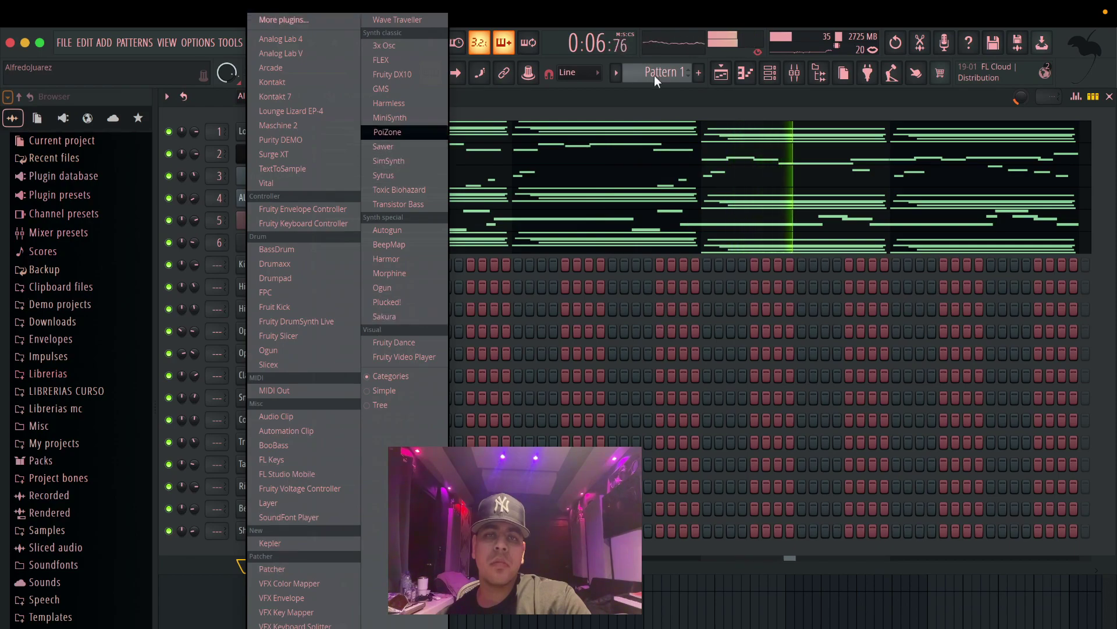
left_click(720, 78)
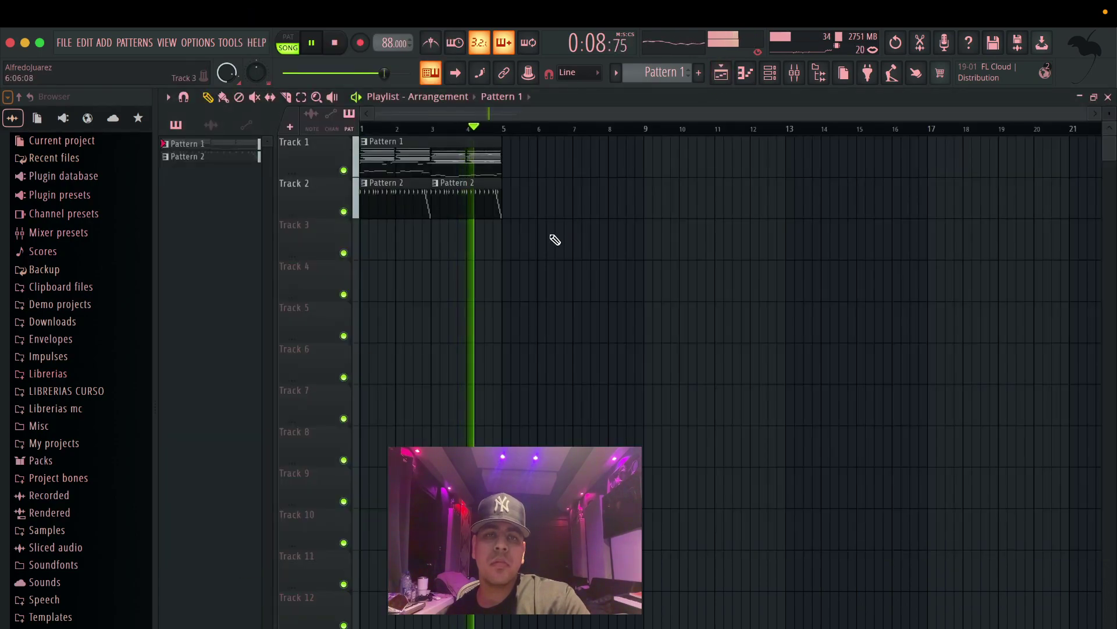
key("shift+Down")
key("shift+Down")
key("shift+Down")
key("shift+Down")
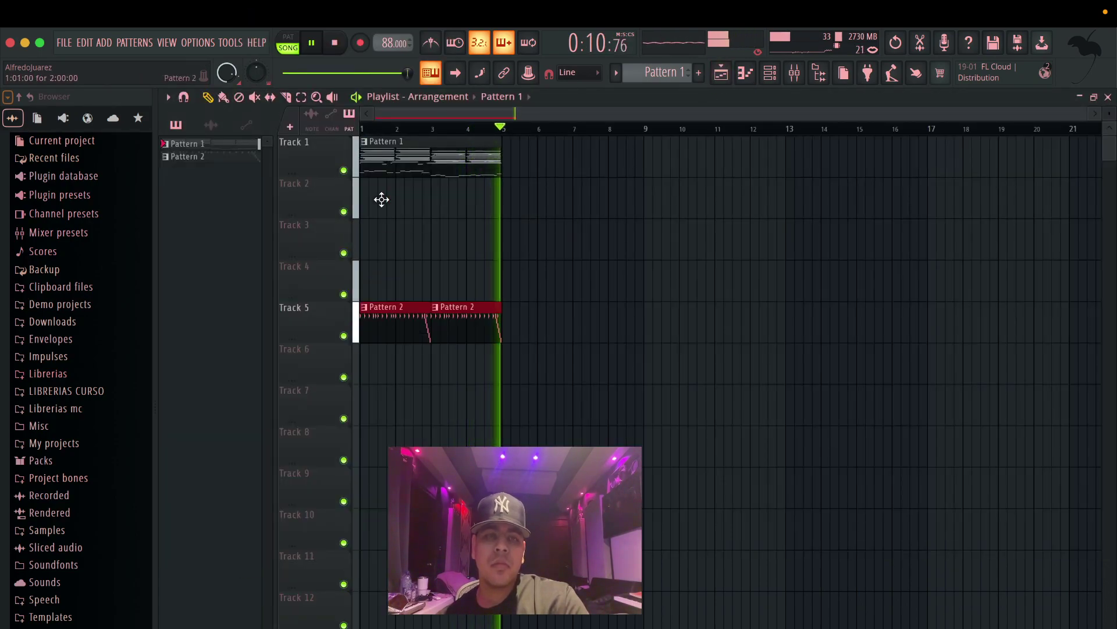
Split Pattern 1 by channel and lay out the resulting instrument clips at bar 1 on Tracks 1 to 6.
right_click(253, 156)
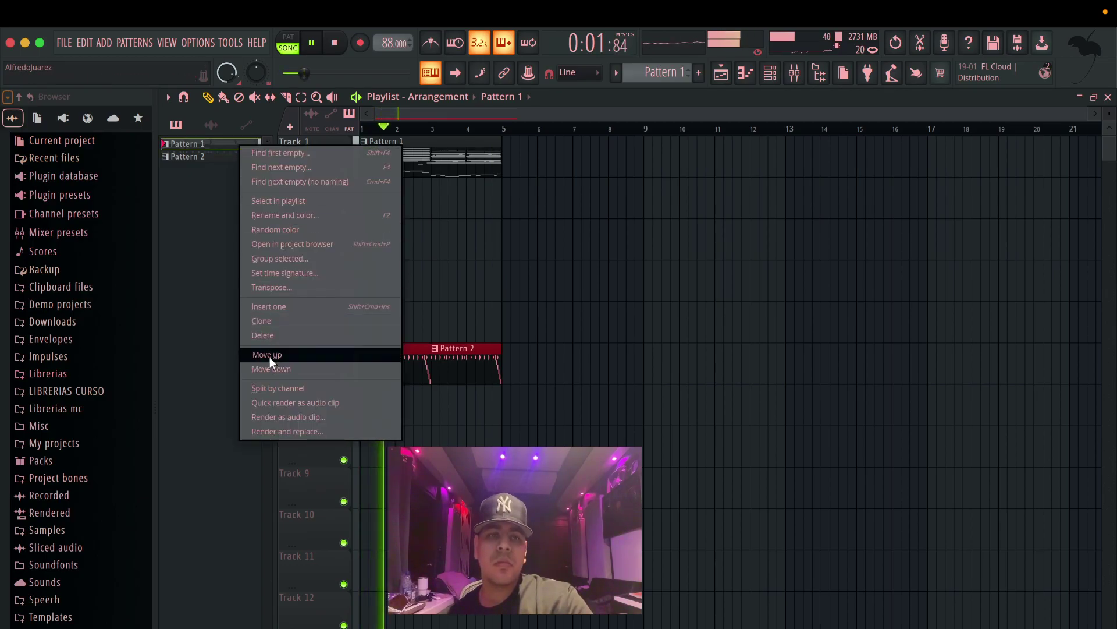
left_click(270, 386)
left_click_drag(598, 160, 346, 128)
key("Delete")
left_click(235, 207, "shift")
left_click_drag(229, 169, 387, 175)
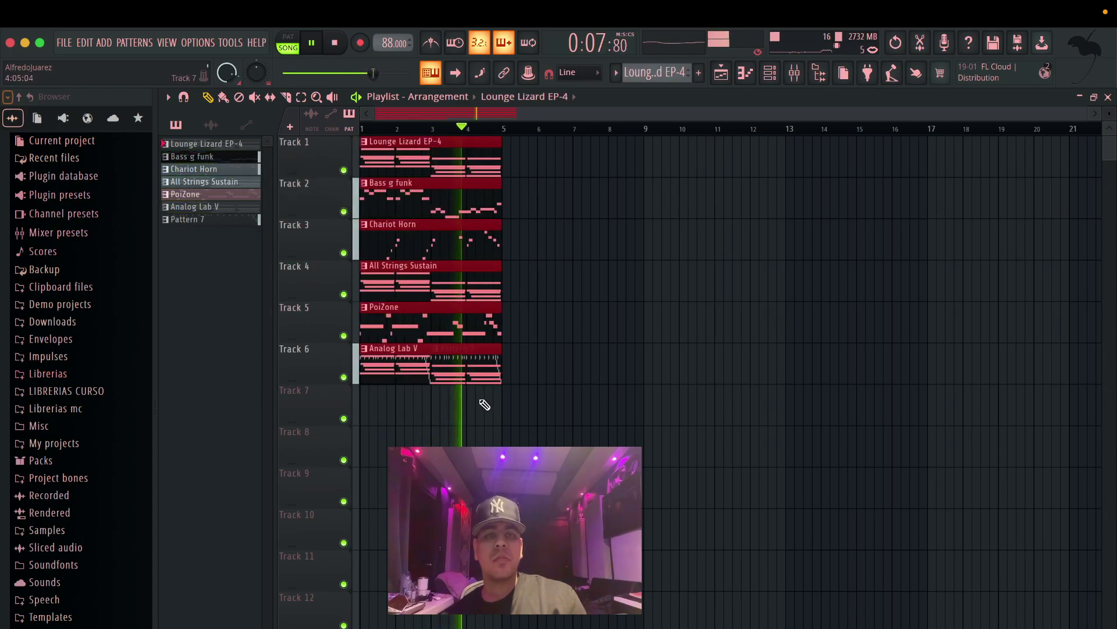
Delete the Analog Lab V clip overlapping the drums on Track 6 and the stray Lounge Lizard EP-4 clip on Track 7.
right_click(473, 374)
left_click(365, 403)
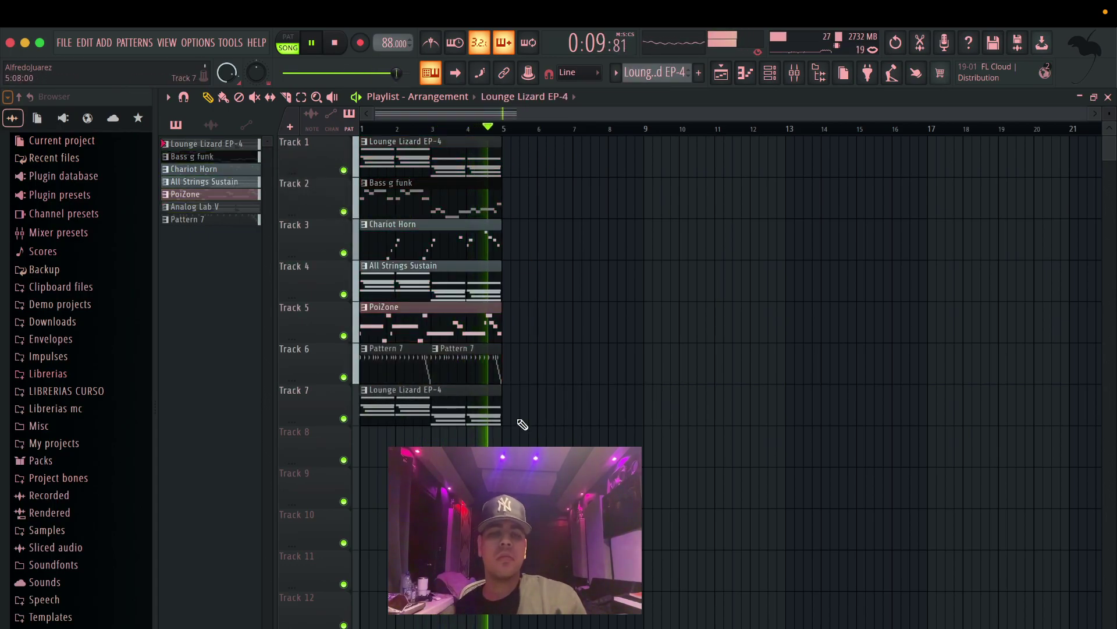
right_click(459, 401)
Move both Pattern 7 drum clips from Track 6 down to Track 8.
left_click_drag(417, 349, 398, 347)
right_click(528, 373)
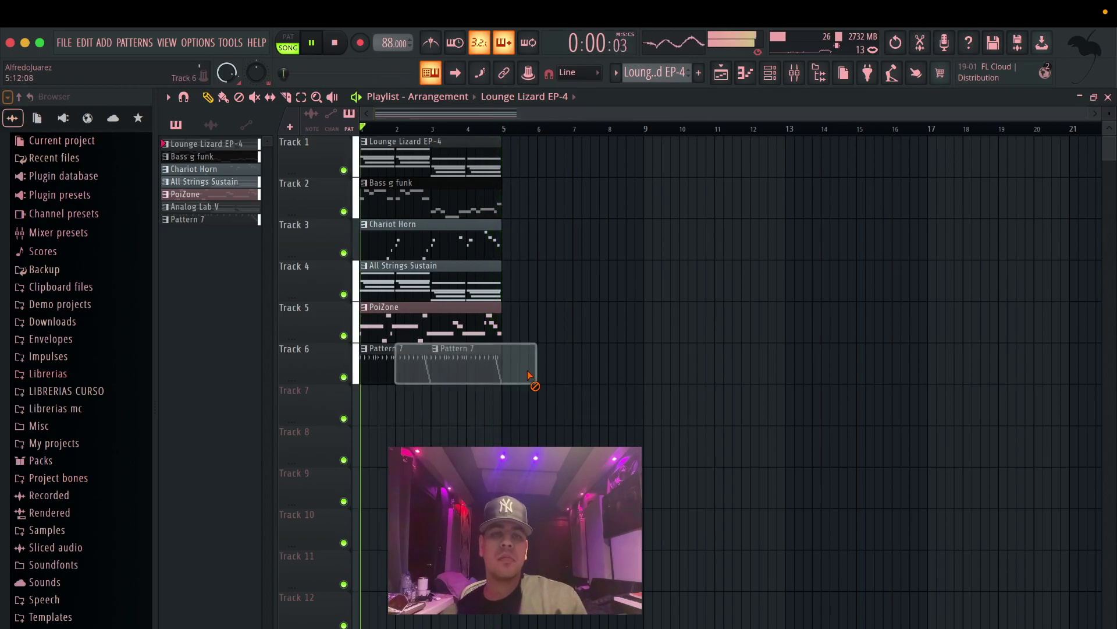
left_click_drag(529, 373, 380, 348)
key("shift+Down")
key("shift+Down")
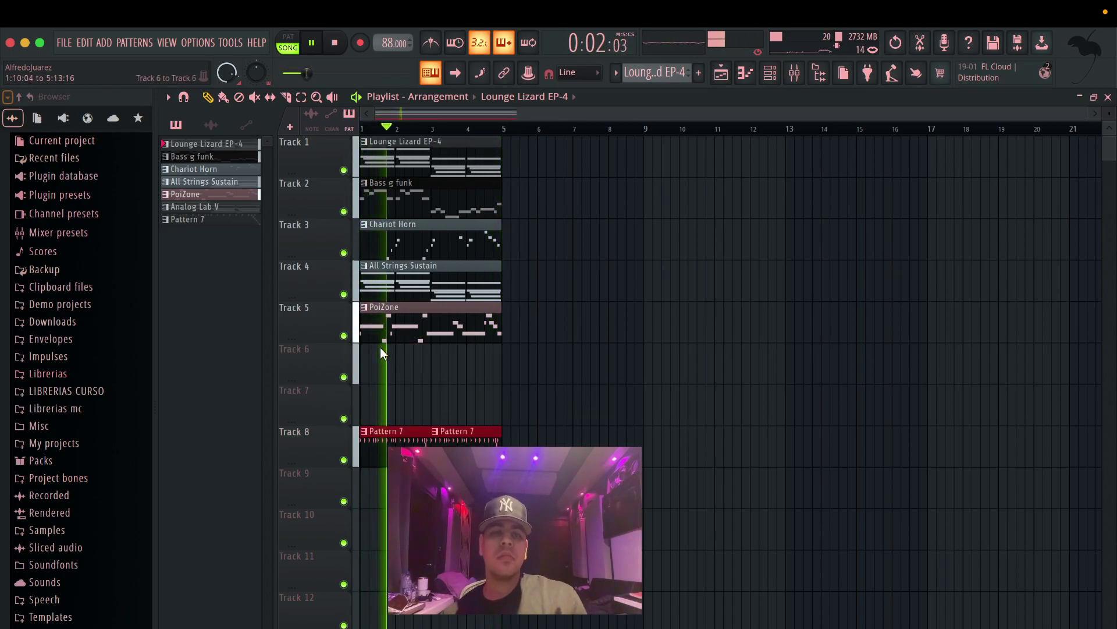
Place an Analog Lab V clip at bar 1 on Track 6 and duplicate the whole arrangement twice, up to bar 13.
left_click(195, 206)
left_click(362, 360)
key("ctrl+a")
key("ctrl+b")
key("ctrl+b")
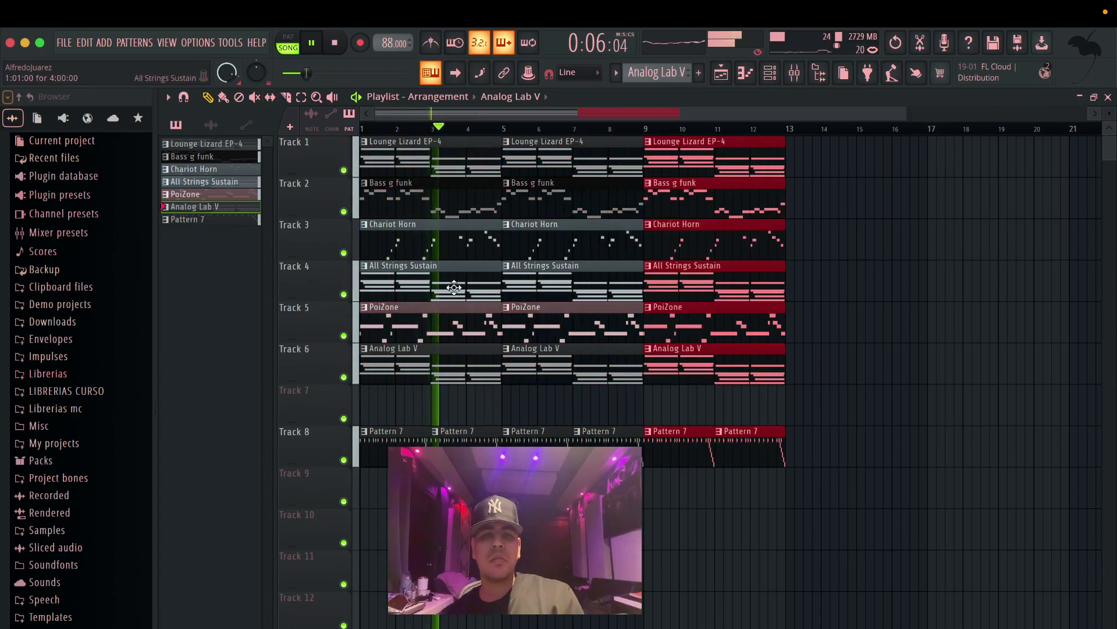
Delete the strings and PoiZone clips from bars 5 to 13 and the Analog Lab V clip starting at bar 5.
right_click(561, 316)
right_click(569, 291)
right_click(569, 360)
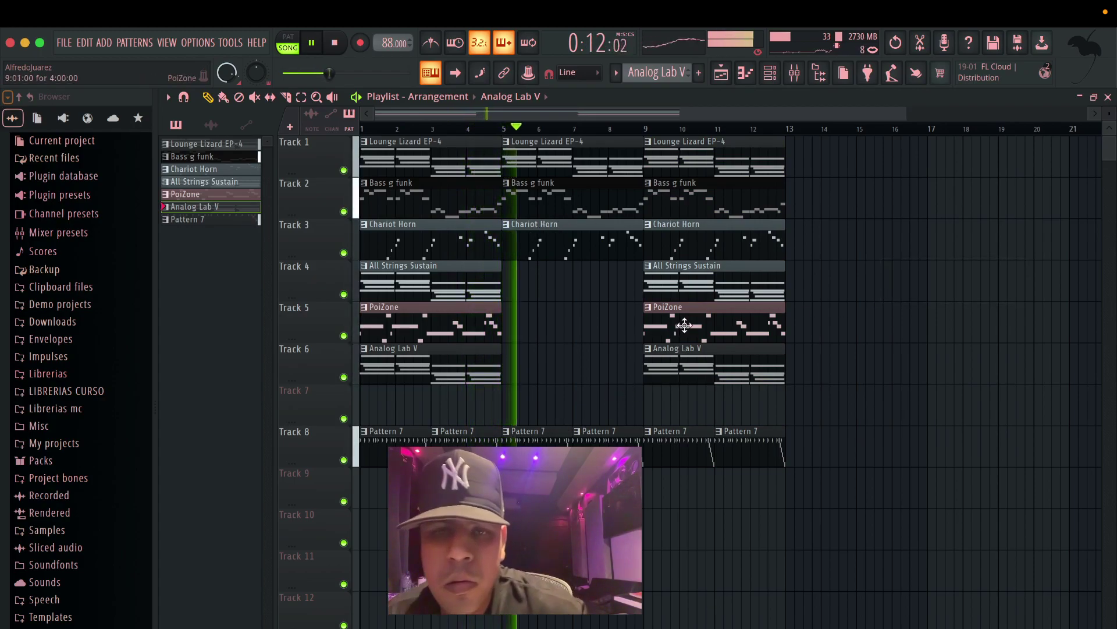
right_click(691, 297)
right_click(691, 306)
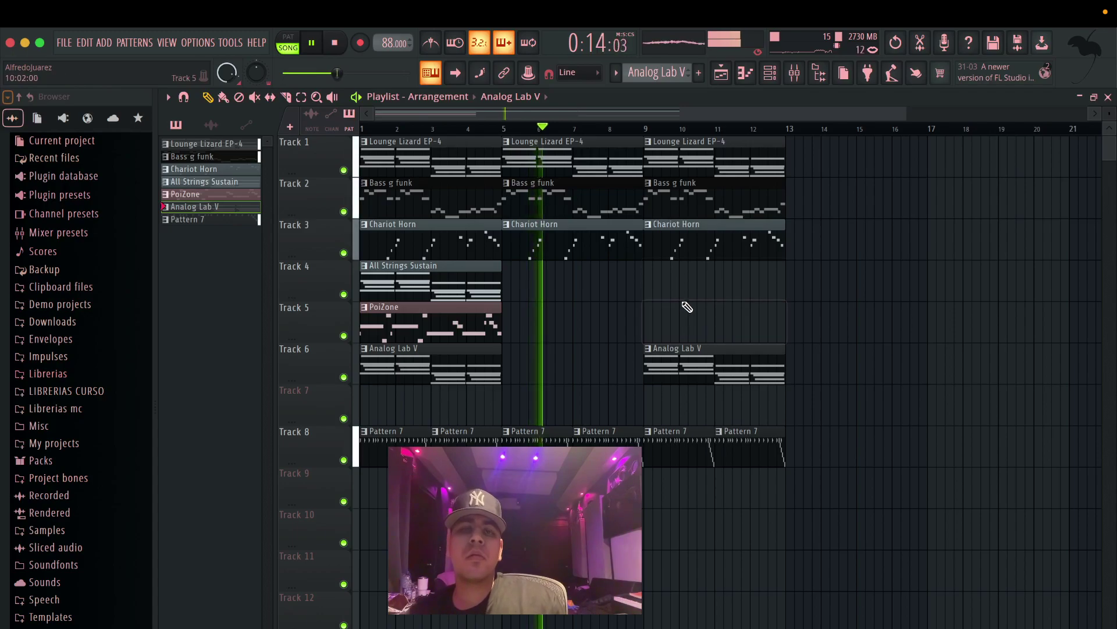
Duplicate all clips between bars 5 and 13 so the arrangement extends to bar 21.
left_click_drag(797, 463, 544, 126)
key("ctrl+b")
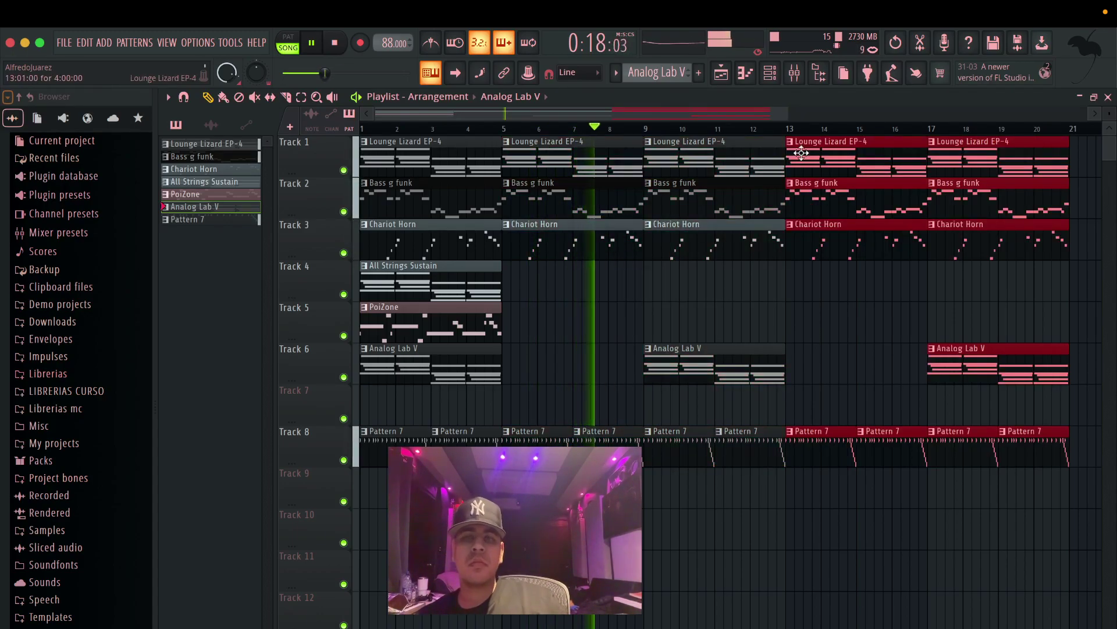
scroll(798, 146, "down", 10)
scroll(805, 132, "down", 4)
scroll(657, 247, "up", 10)
Move the last Analog Lab V clip on Track 6 back to bar 13 and place another one at bar 17.
left_click(574, 309)
right_click(576, 315)
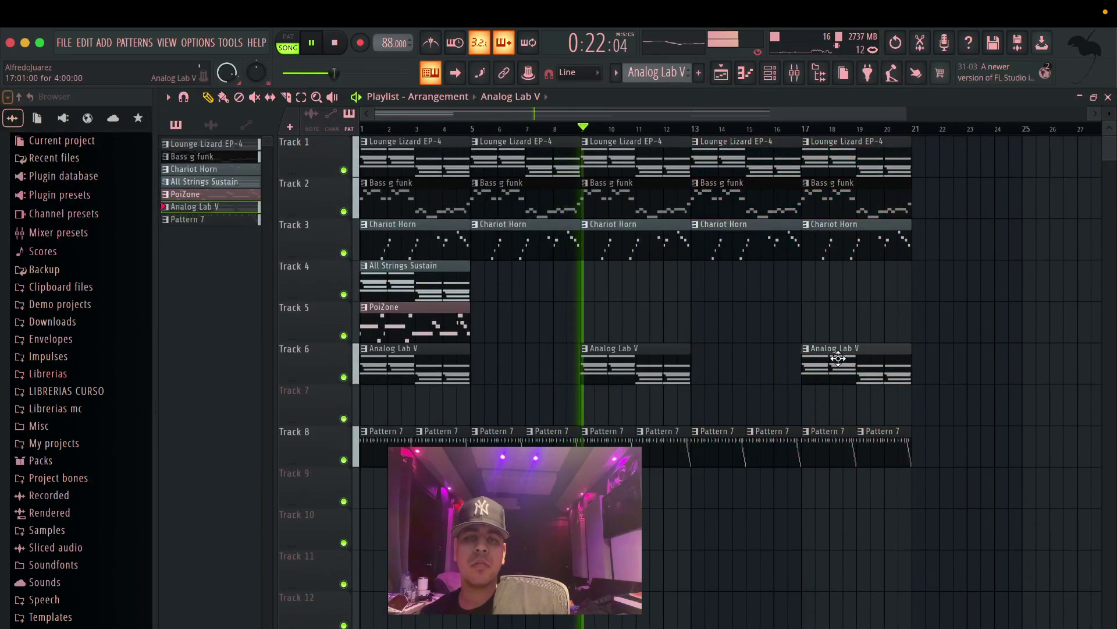
left_click_drag(838, 358, 746, 357)
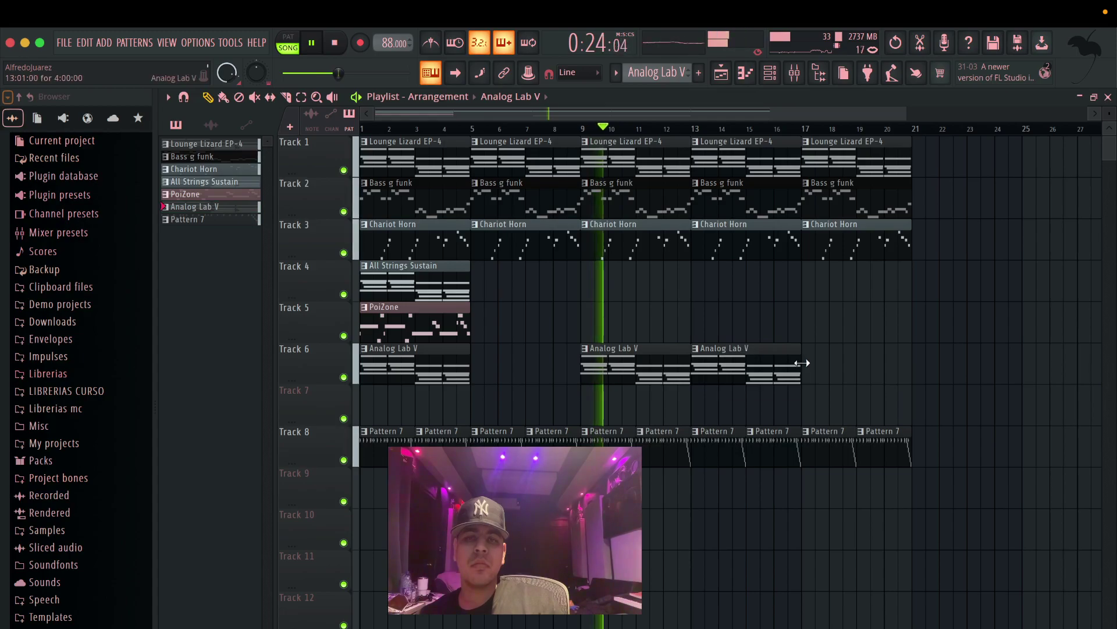
left_click(812, 366)
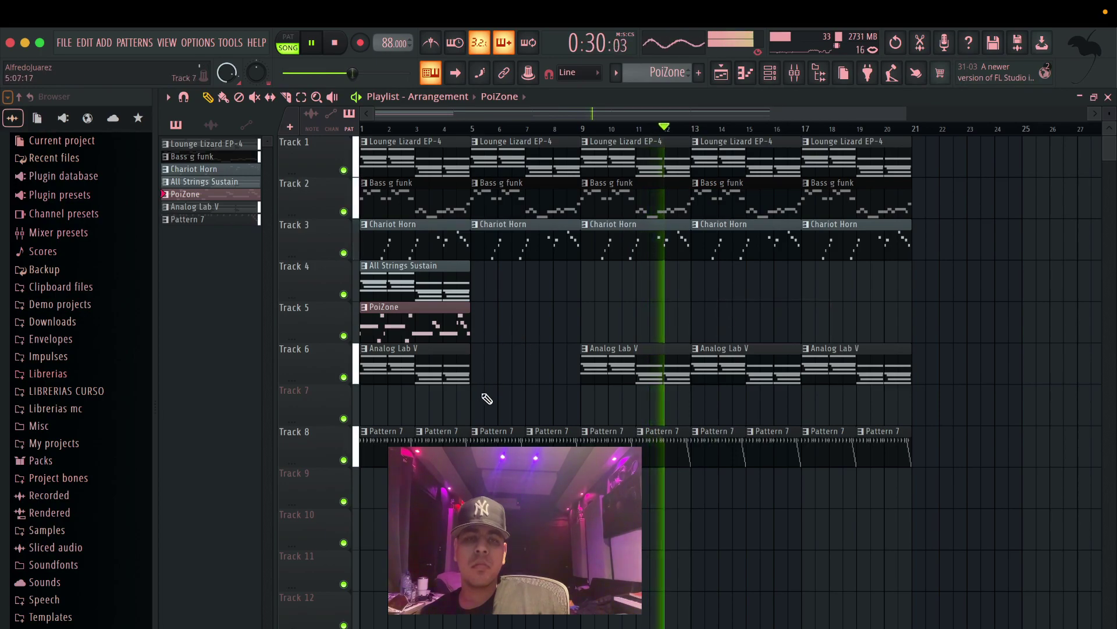
Cut off the end of the last Pattern 7 drum clip on Track 8 from the middle of bar 20.
left_click(889, 431)
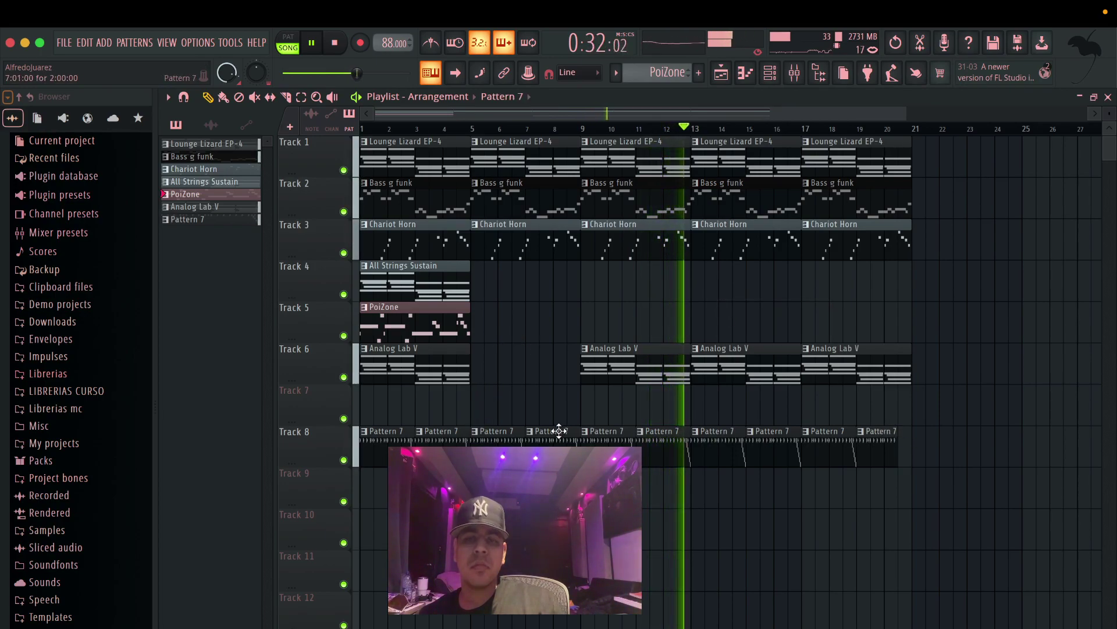